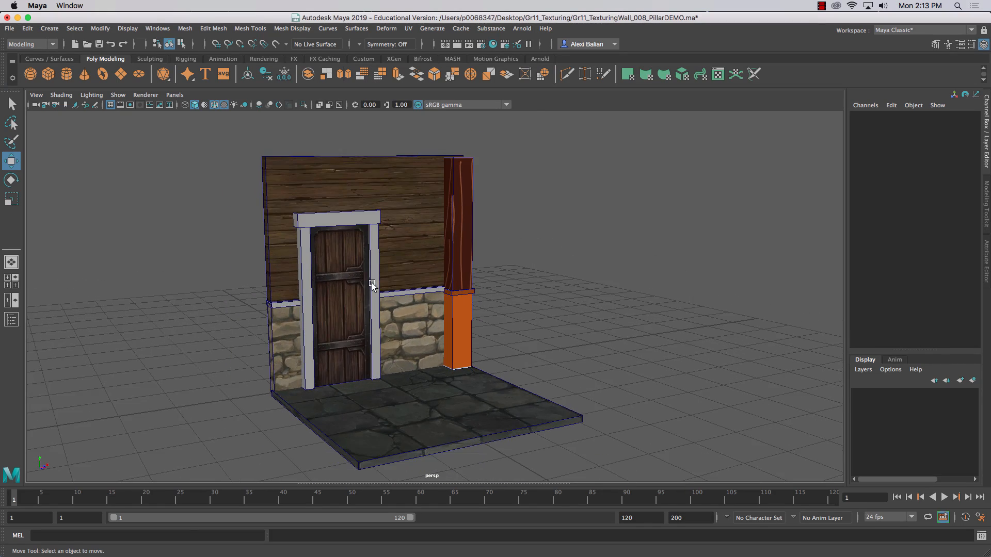
# - Examine the separate pieces of the finished wall scene: floor, lower wall, door, pillar top, pillar base and upper wall
pyautogui.keyDown('alt'); pyautogui.moveTo(358, 293); pyautogui.dragTo(451, 398); pyautogui.keyUp('alt')
pyautogui.click(435, 415)
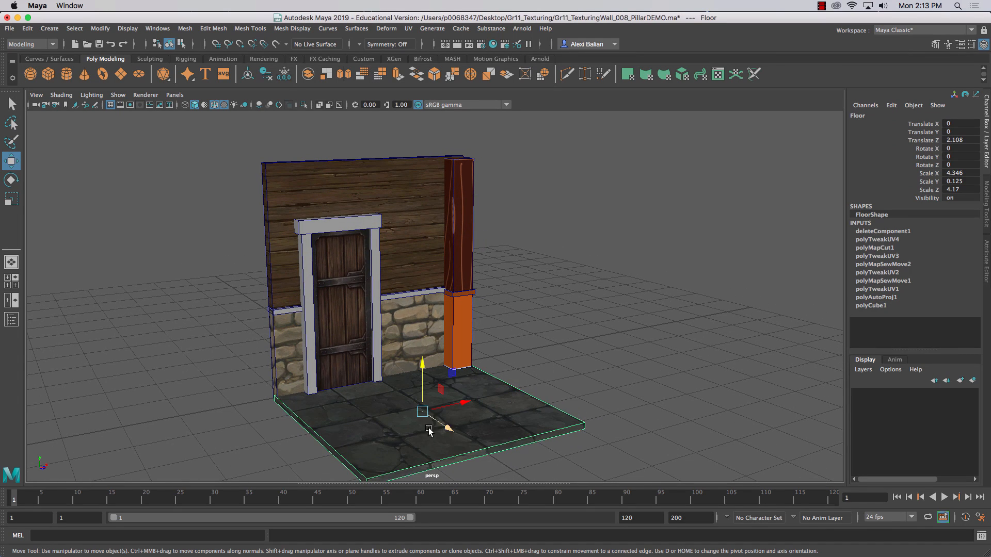
pyautogui.click(404, 312)
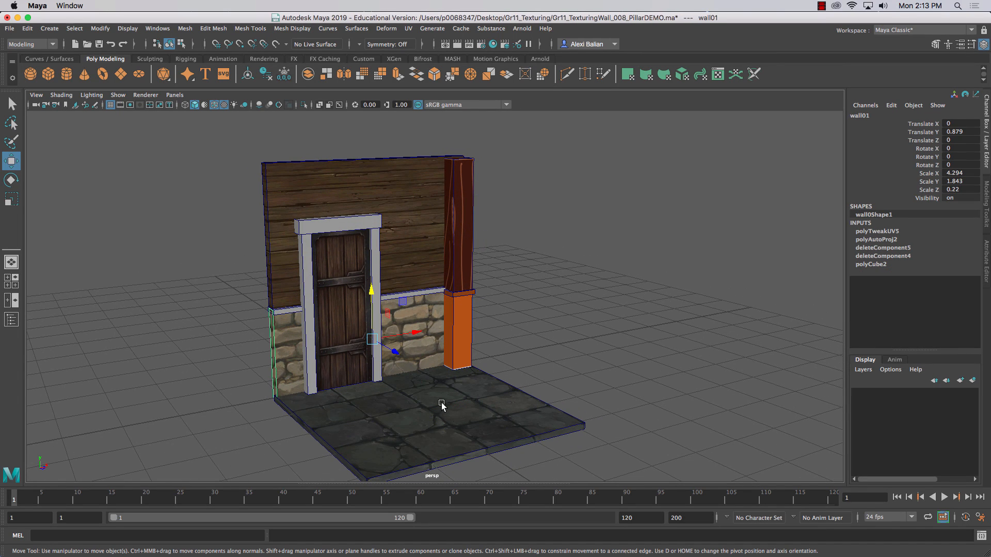
pyautogui.click(454, 417)
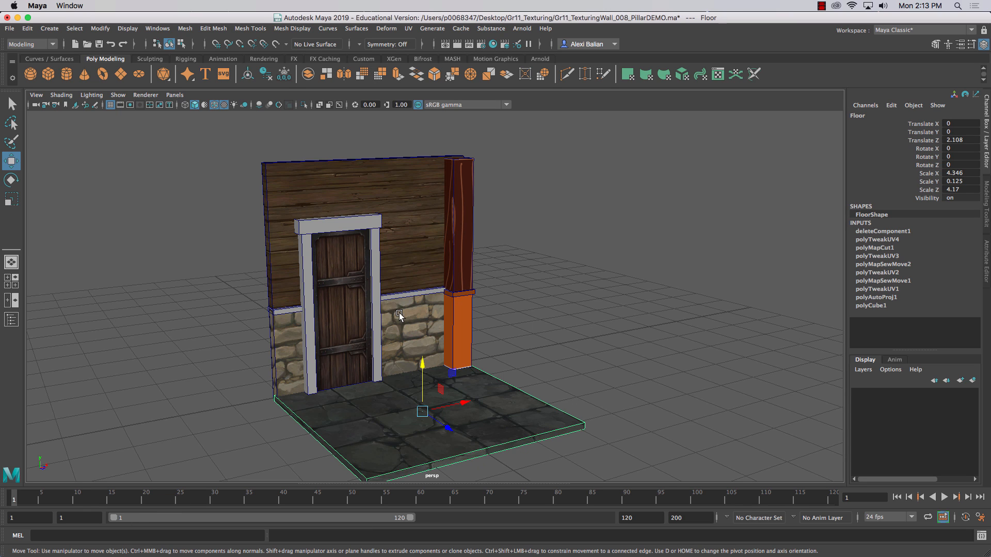
pyautogui.click(339, 309)
pyautogui.click(464, 238)
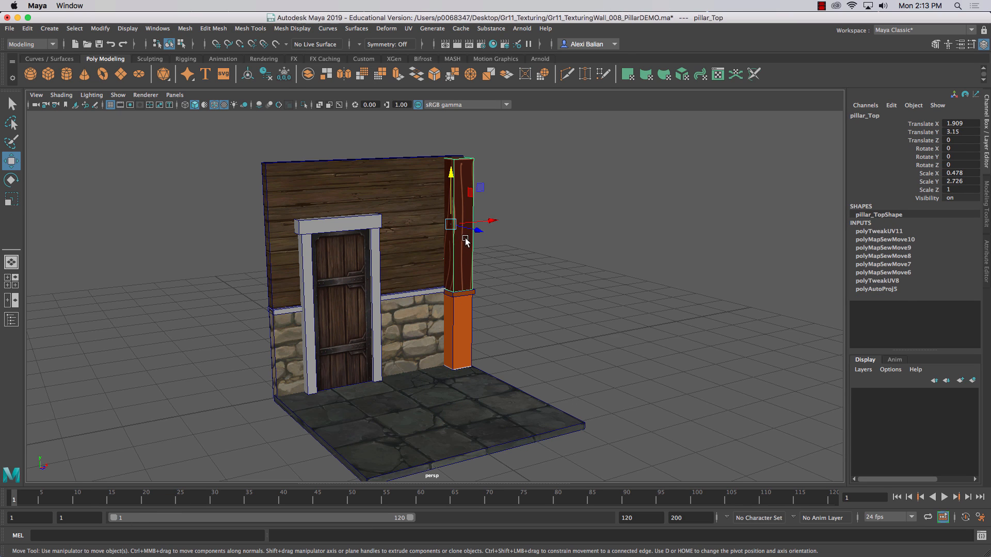
pyautogui.click(458, 299)
pyautogui.click(411, 204)
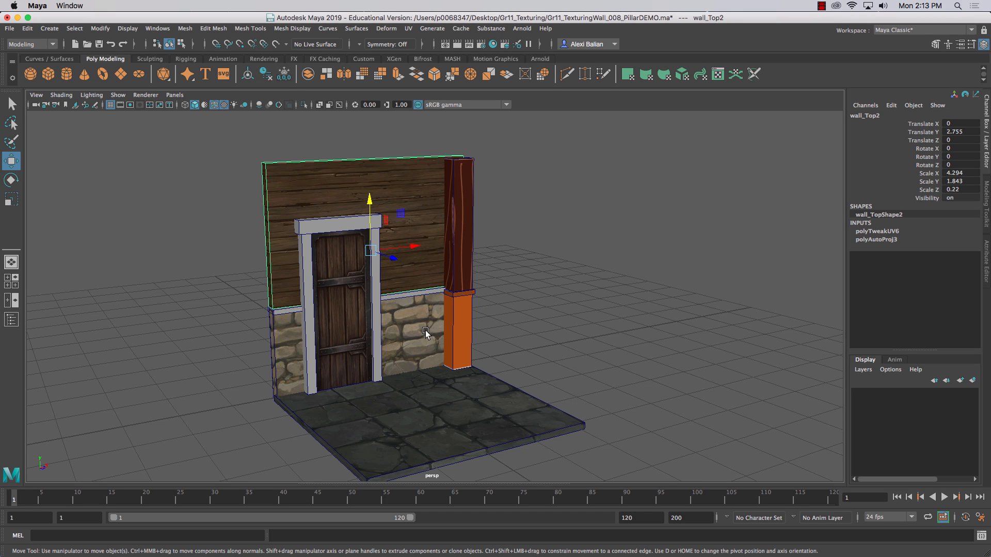
pyautogui.click(458, 327)
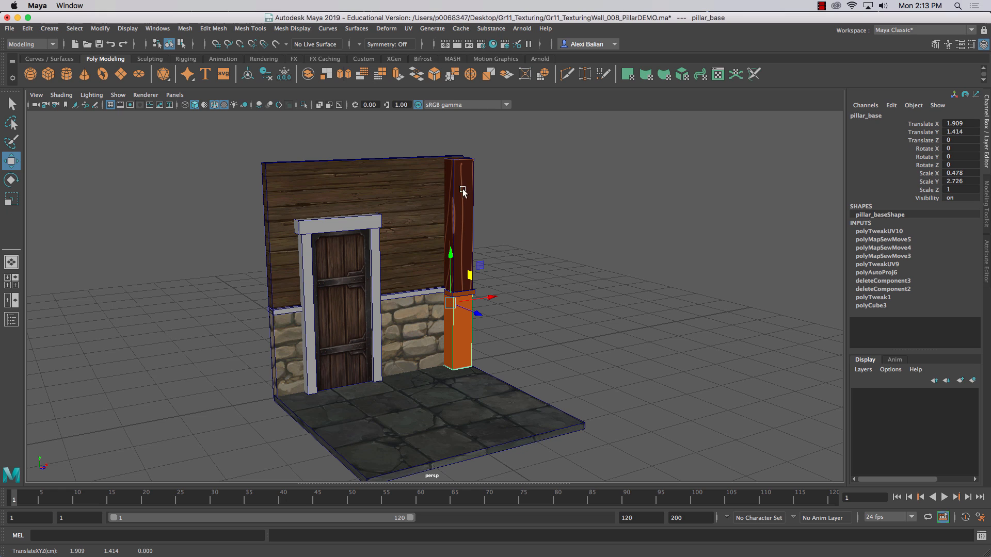
pyautogui.click(524, 319)
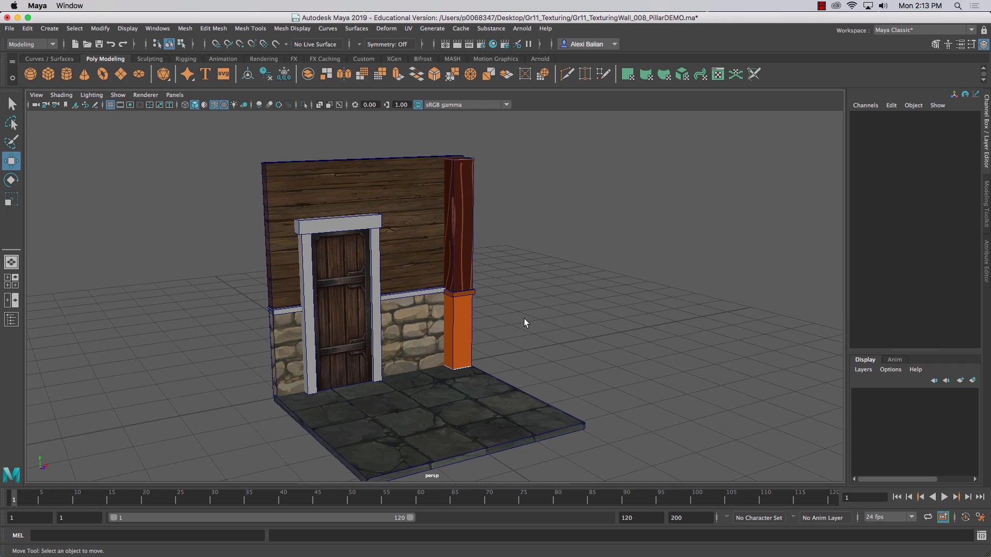
# - Select the entire textured wall scene and move it aside along X to free the grid's origin
pyautogui.moveTo(203, 139); pyautogui.dragTo(577, 469)
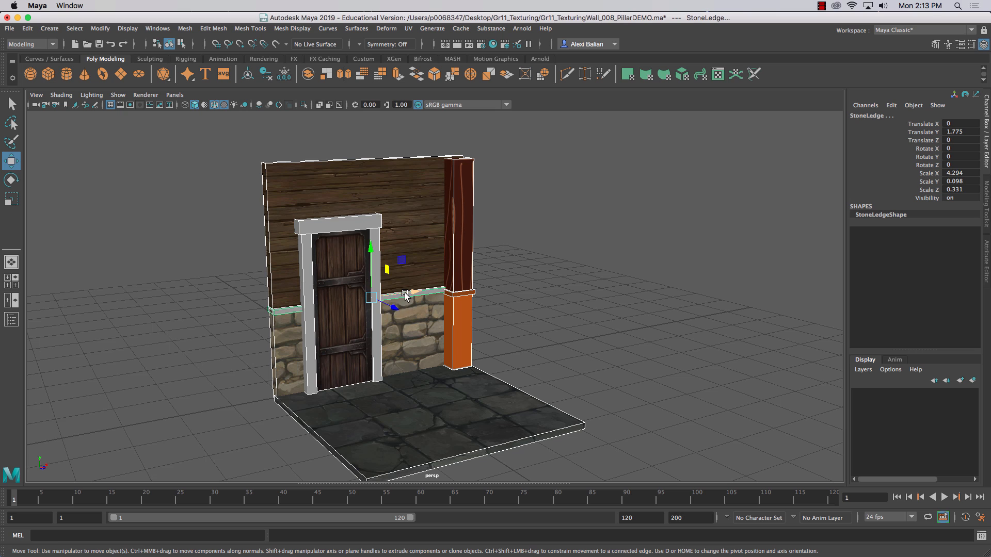
pyautogui.moveTo(408, 293); pyautogui.dragTo(632, 254)
pyautogui.press('z')
pyautogui.press('z')
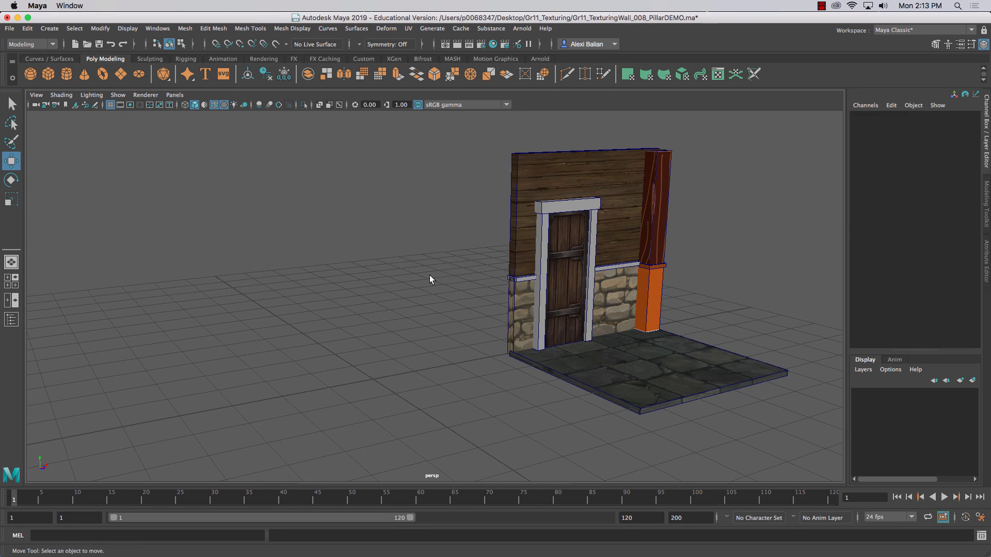
# - Create a polygon cube at the origin and scale it into a flat square slab, about 4.47 by 0.11 by 4.47
pyautogui.click(48, 74)
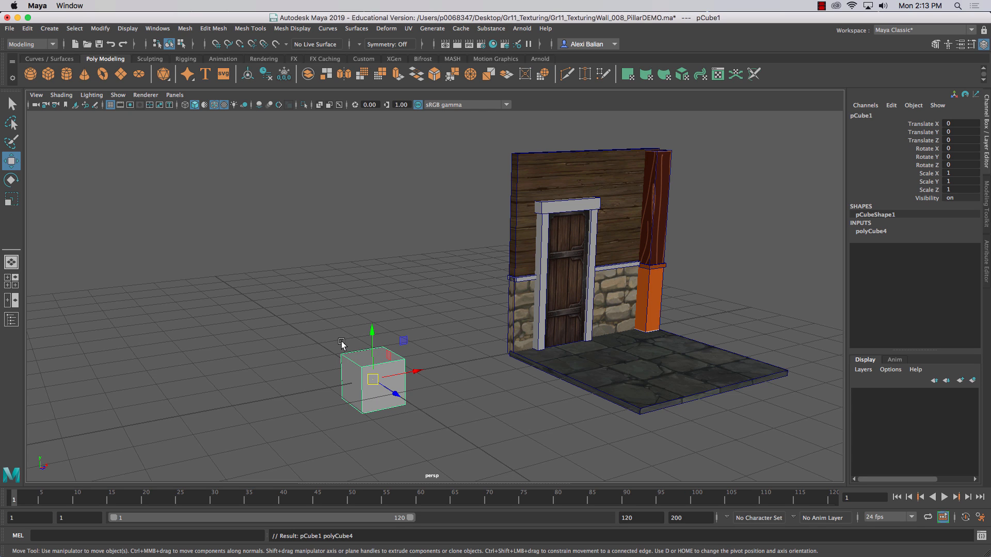
pyautogui.press('r')
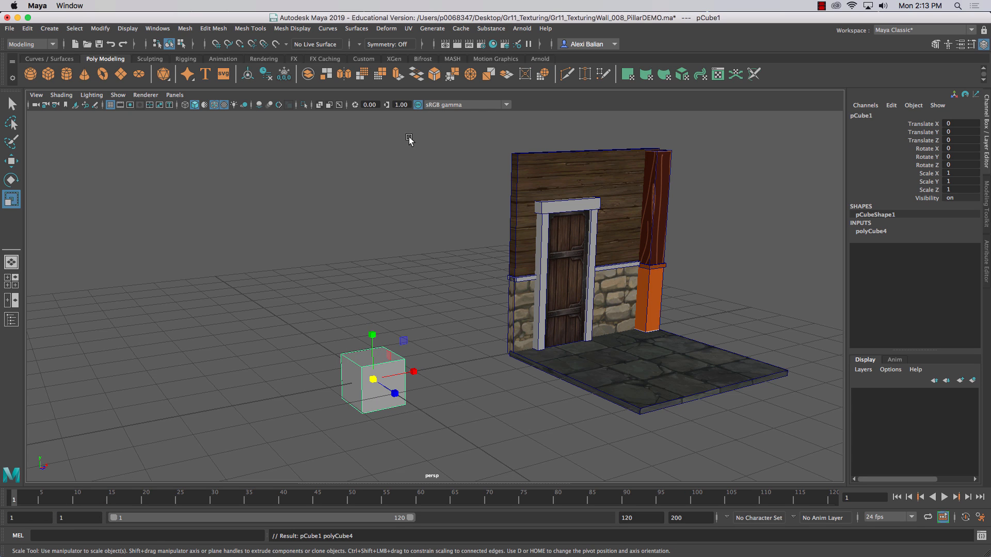
pyautogui.moveTo(372, 337); pyautogui.dragTo(479, 346)
pyautogui.moveTo(372, 336); pyautogui.dragTo(371, 372)
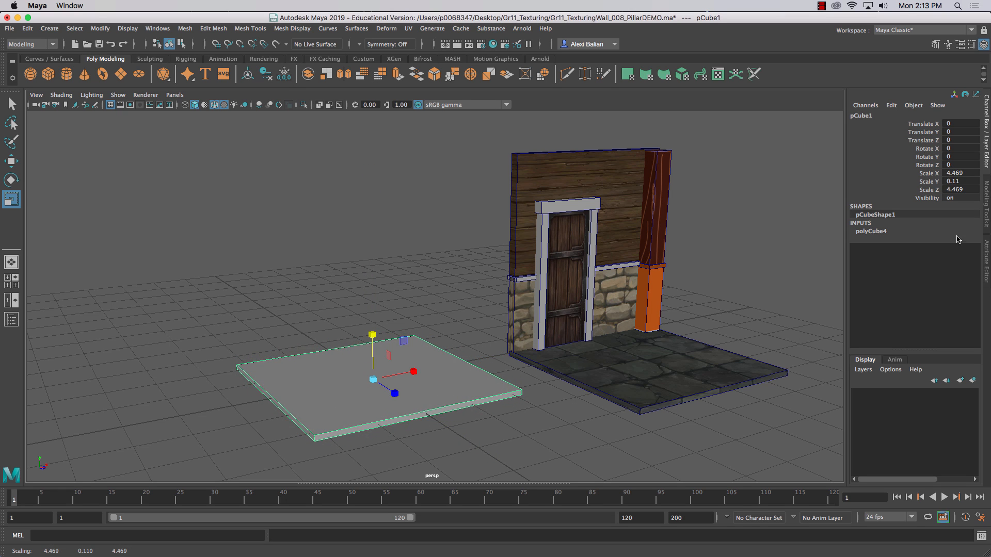
# - Try the slab's X and Z scale at 8 and at 6
pyautogui.click(872, 231)
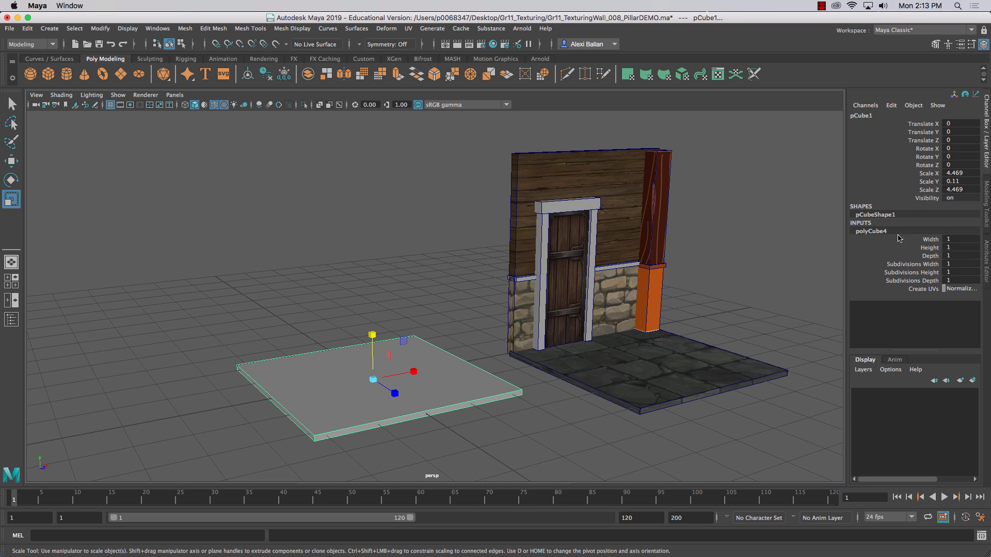
pyautogui.click(958, 172)
pyautogui.click(962, 190)
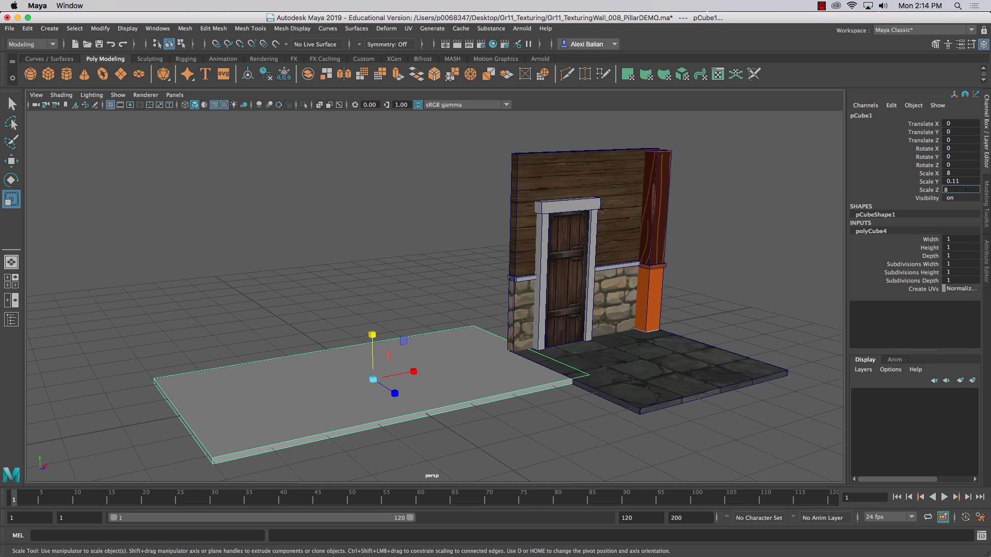
pyautogui.click(961, 173)
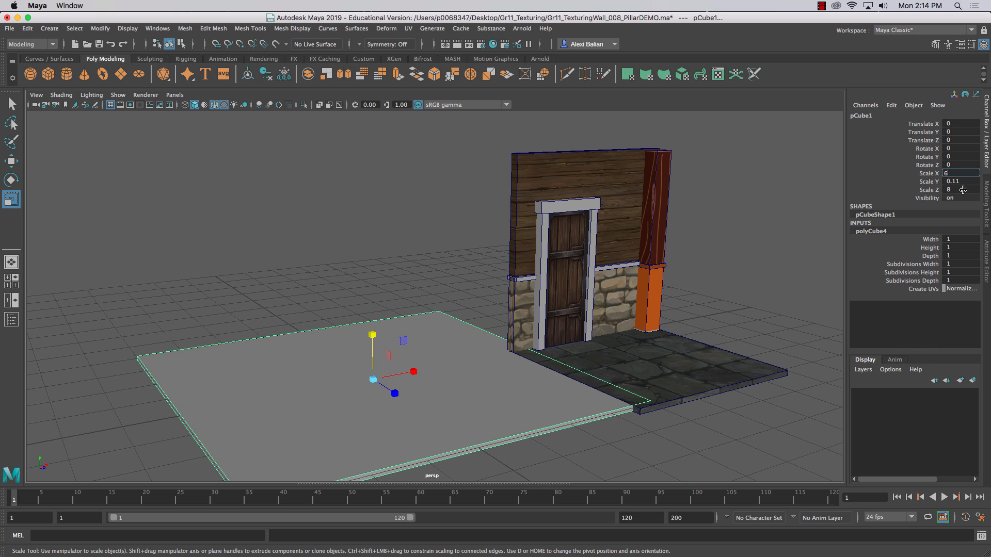
pyautogui.click(963, 189)
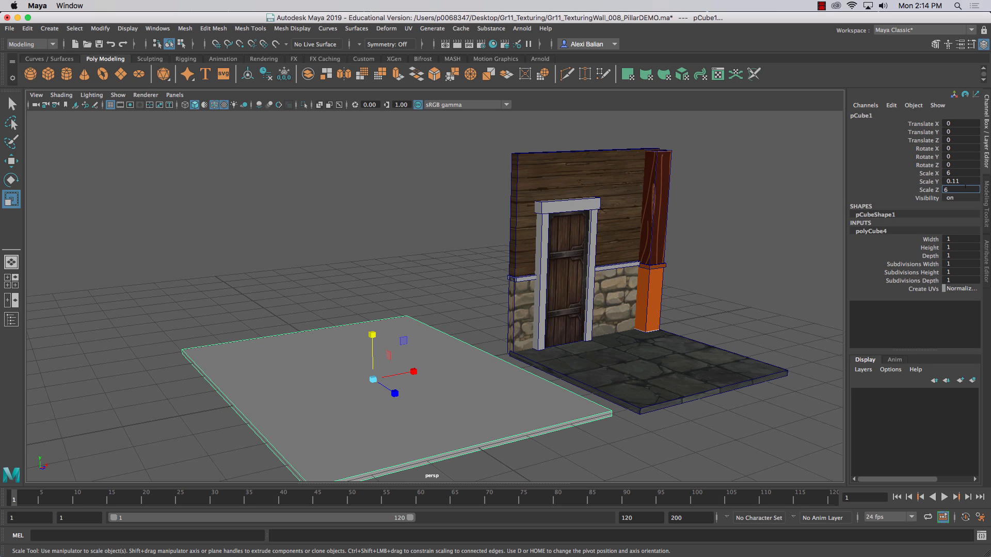
# - Set the slab's scale to 0.1 in Y and 5 in both X and Z
pyautogui.click(962, 182)
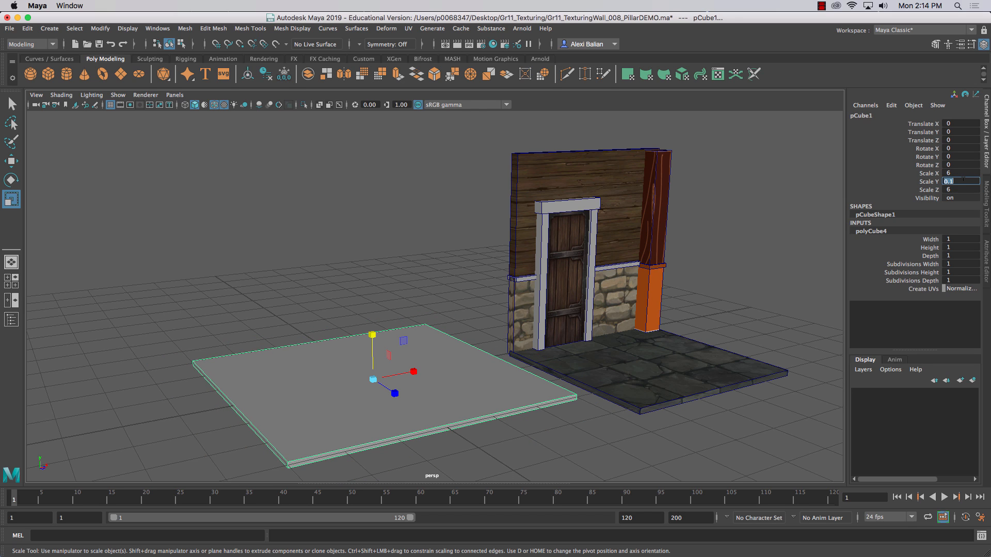
pyautogui.click(964, 172)
pyautogui.click(962, 190)
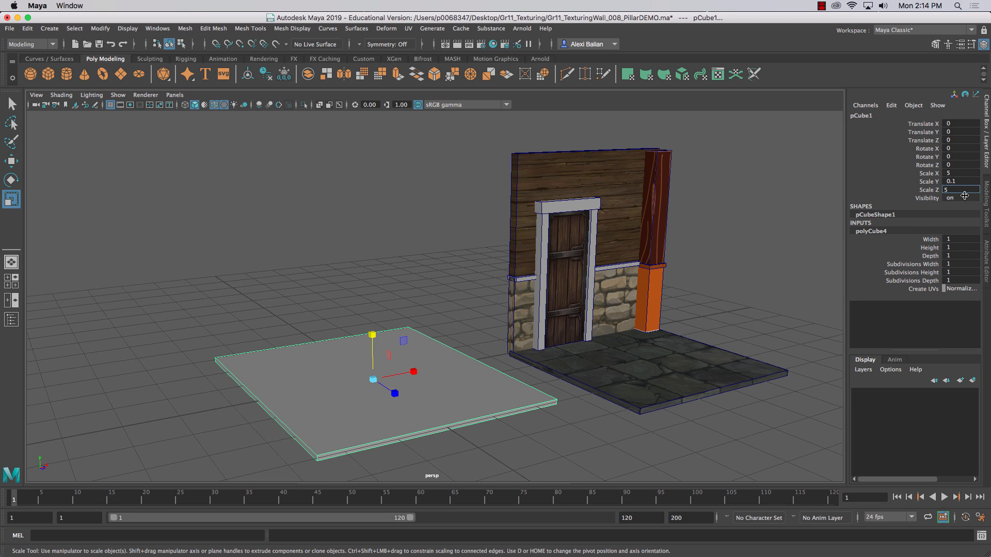
pyautogui.write('5')
pyautogui.press('Return')
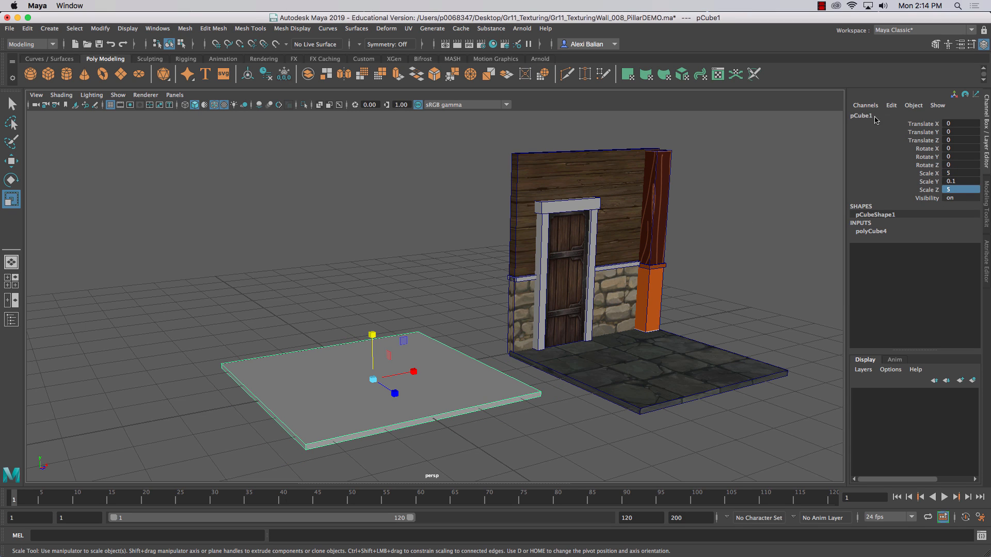
# - Rename the slab Floor1 and move it forward along Z so its back edge lies near the origin
pyautogui.click(874, 115)
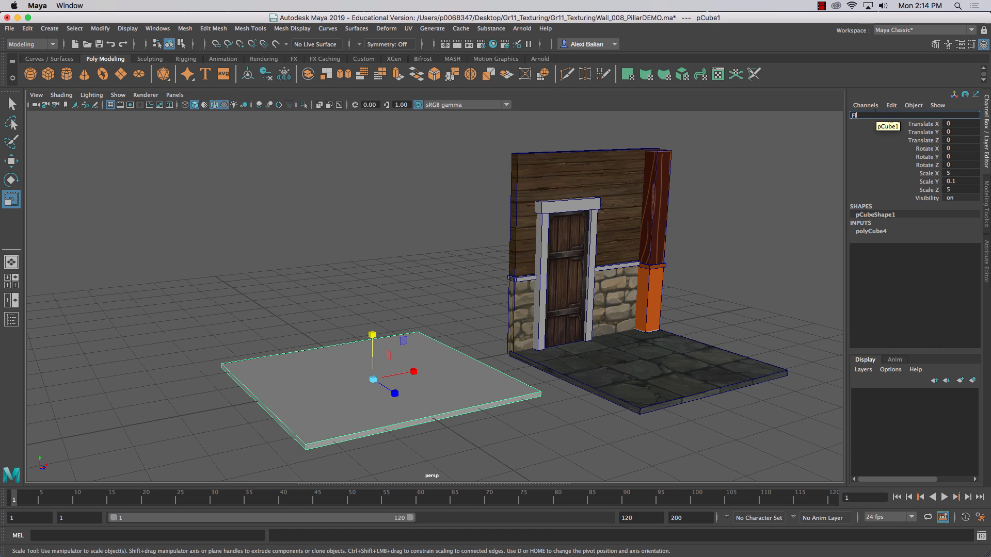
pyautogui.write('Floor1')
pyautogui.press('Return')
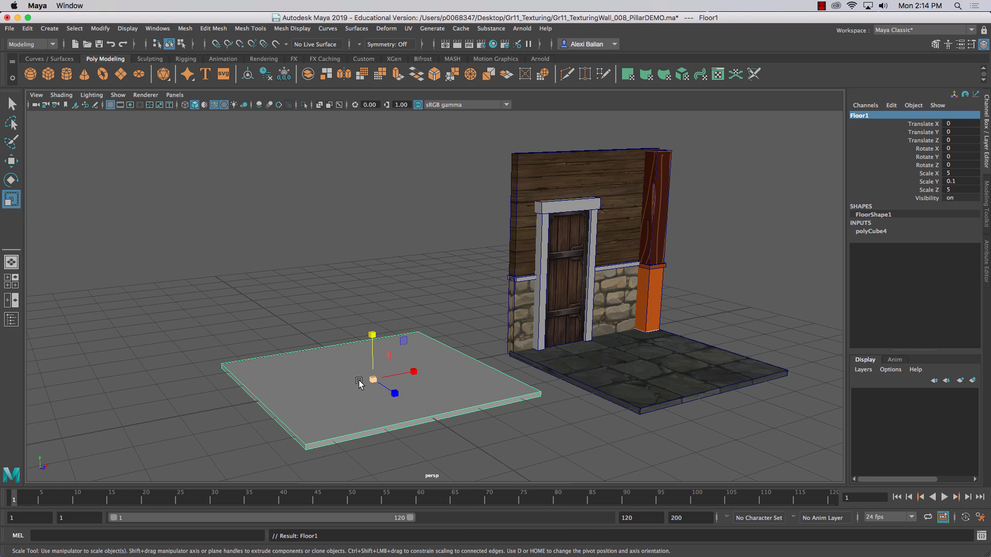
pyautogui.press('w')
pyautogui.moveTo(392, 388); pyautogui.dragTo(447, 434)
pyautogui.click(294, 327)
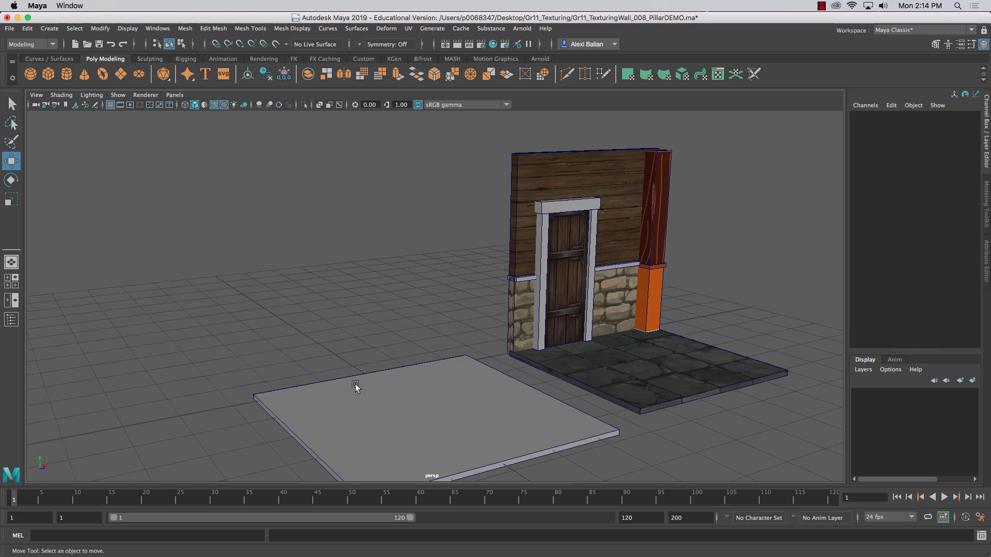
# - Create a new polygon cube at the origin and name it Wall_BtmHalf
pyautogui.scroll(-4, 355, 385)
pyautogui.scroll(4, 353, 386)
pyautogui.keyDown('alt'); pyautogui.moveTo(365, 308); pyautogui.dragTo(369, 276, button='middle'); pyautogui.keyUp('alt')
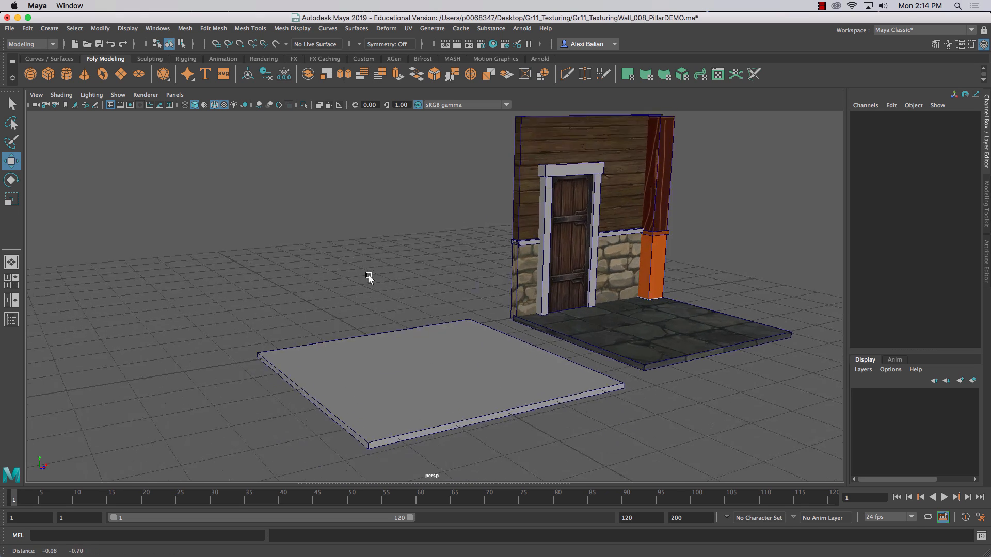
pyautogui.keyDown('alt'); pyautogui.moveTo(369, 278); pyautogui.dragTo(388, 288); pyautogui.keyUp('alt')
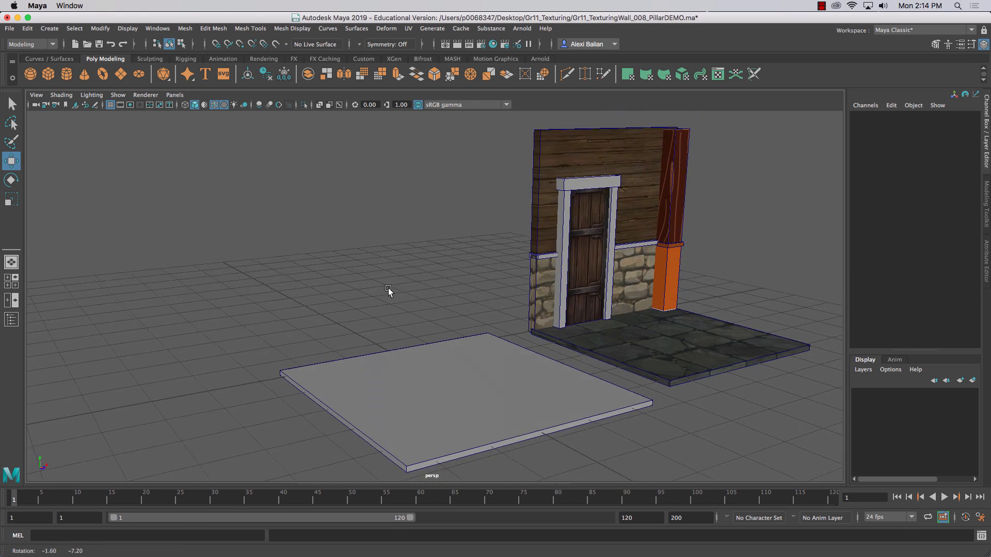
pyautogui.click(46, 73)
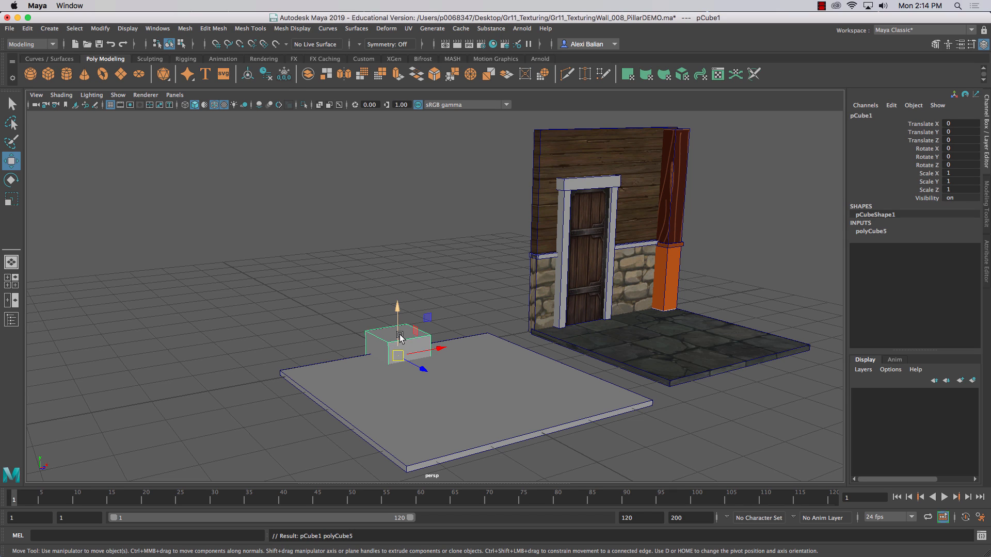
pyautogui.doubleClick(867, 115)
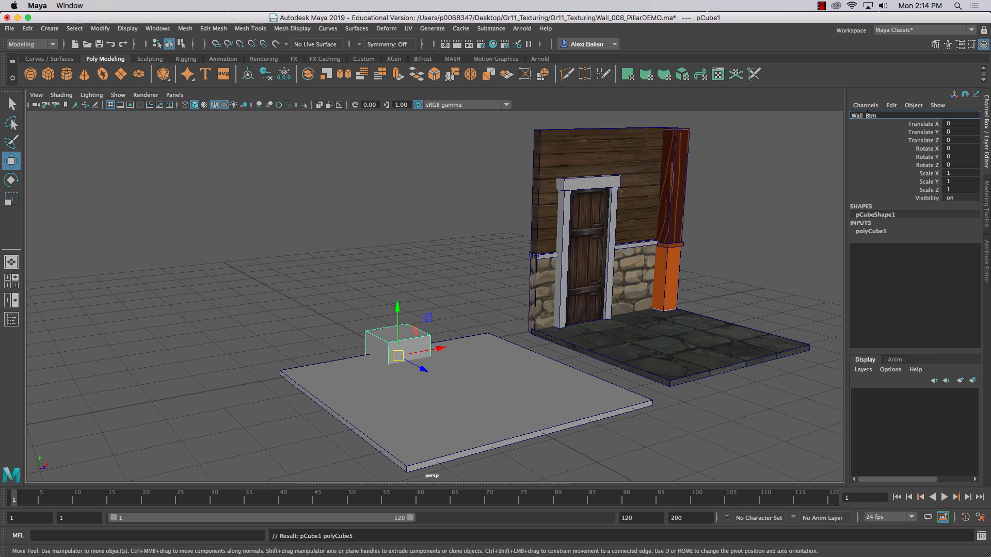
pyautogui.press('Return')
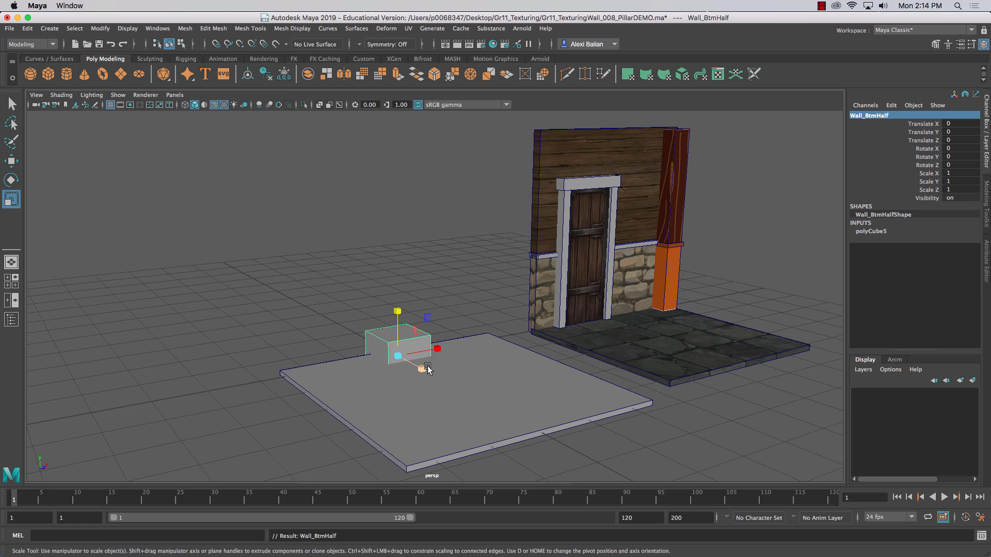
# - Scale Wall_BtmHalf to about 4.93 by 1.66 by 0.22 and raise it to about 0.88 in Y at the floor's back edge
pyautogui.press('r')
pyautogui.moveTo(423, 369); pyautogui.dragTo(604, 325)
pyautogui.moveTo(398, 311); pyautogui.dragTo(392, 281)
pyautogui.press('q')
pyautogui.press('w')
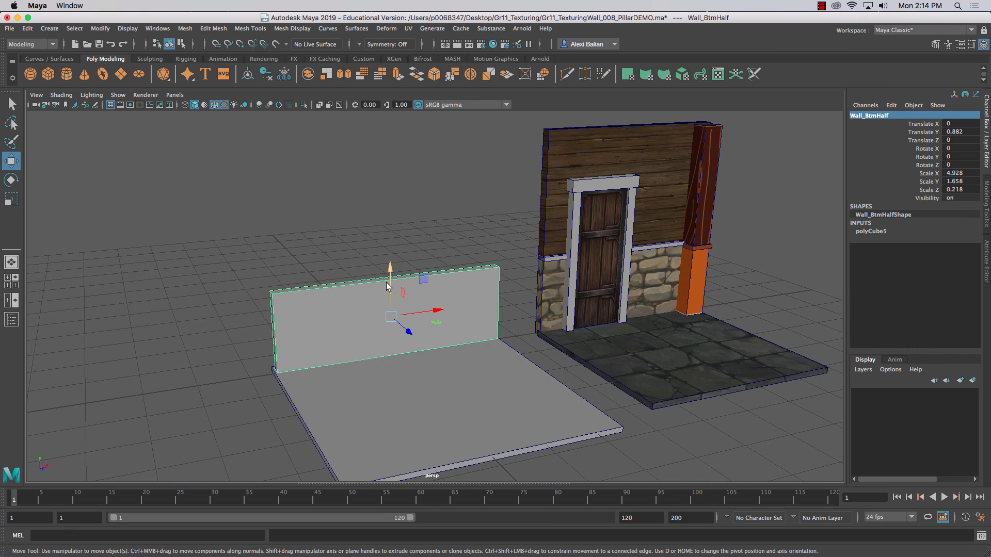
# - Duplicate the lower wall and rename the copy Wall_TopHalf1
pyautogui.hotkey('ctrl', 'd')
pyautogui.click(870, 116)
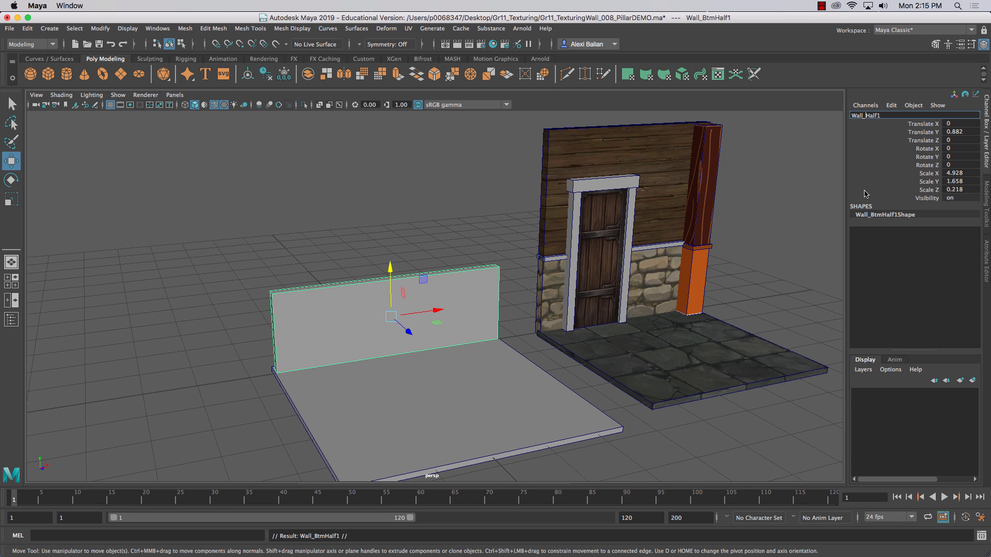
pyautogui.write('Top')
pyautogui.press('Return')
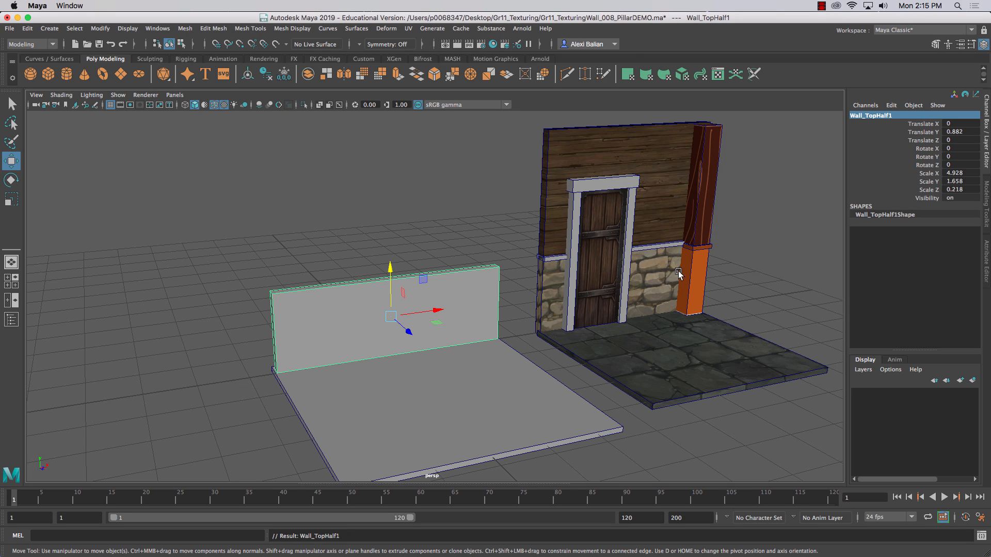
# - Stack Wall_TopHalf1 on the lower wall at about 2.54 in Y and raise its top face to about 4.6
pyautogui.moveTo(390, 276); pyautogui.dragTo(390, 206)
pyautogui.keyDown('alt'); pyautogui.moveTo(347, 171); pyautogui.dragTo(353, 217); pyautogui.keyUp('alt')
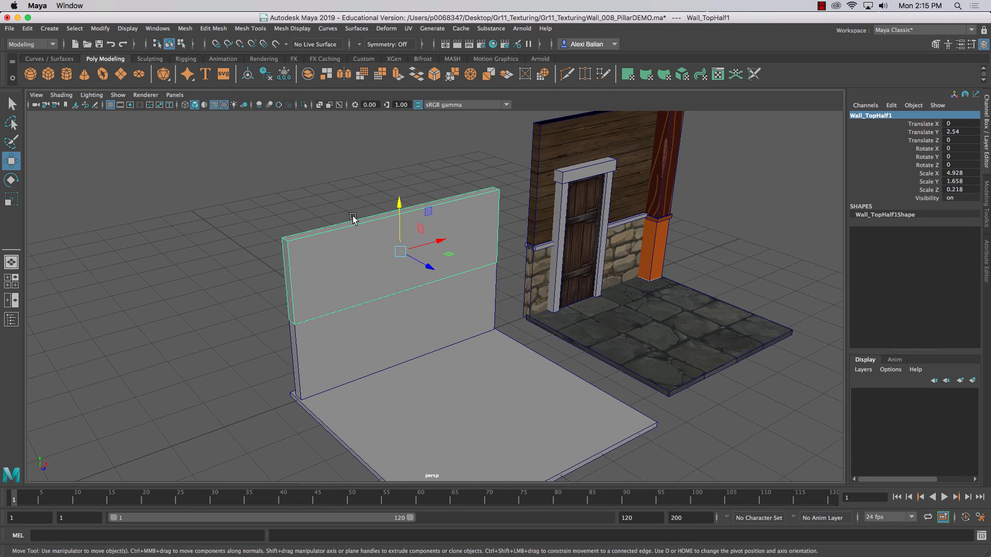
pyautogui.moveTo(352, 221); pyautogui.dragTo(347, 237, button='right')
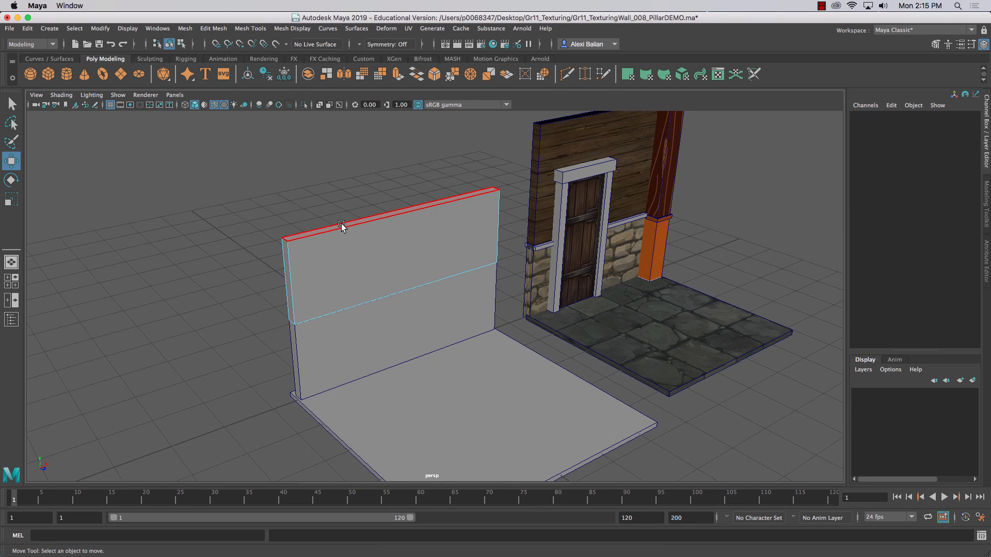
pyautogui.click(342, 226)
pyautogui.moveTo(398, 178); pyautogui.dragTo(405, 121)
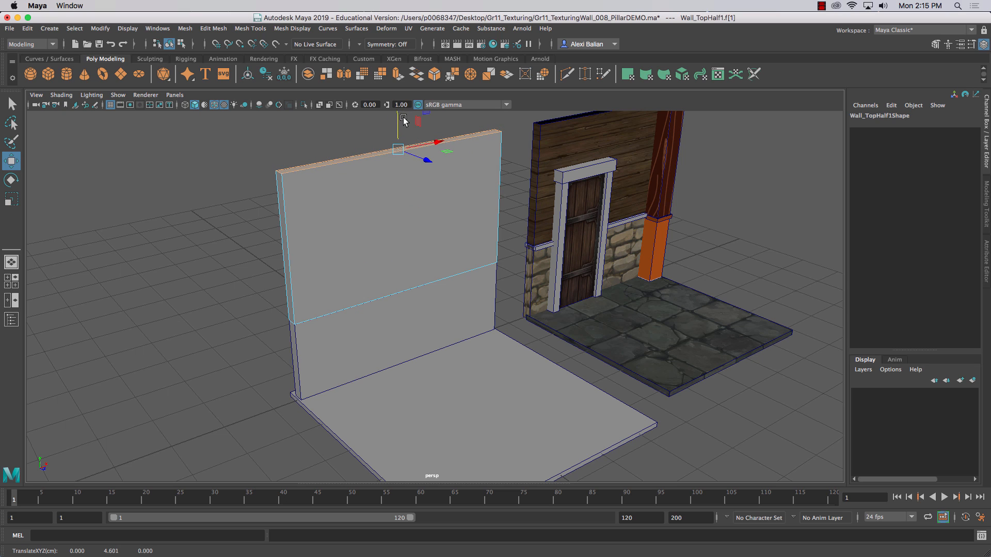
pyautogui.moveTo(397, 193); pyautogui.dragTo(445, 177, button='right')
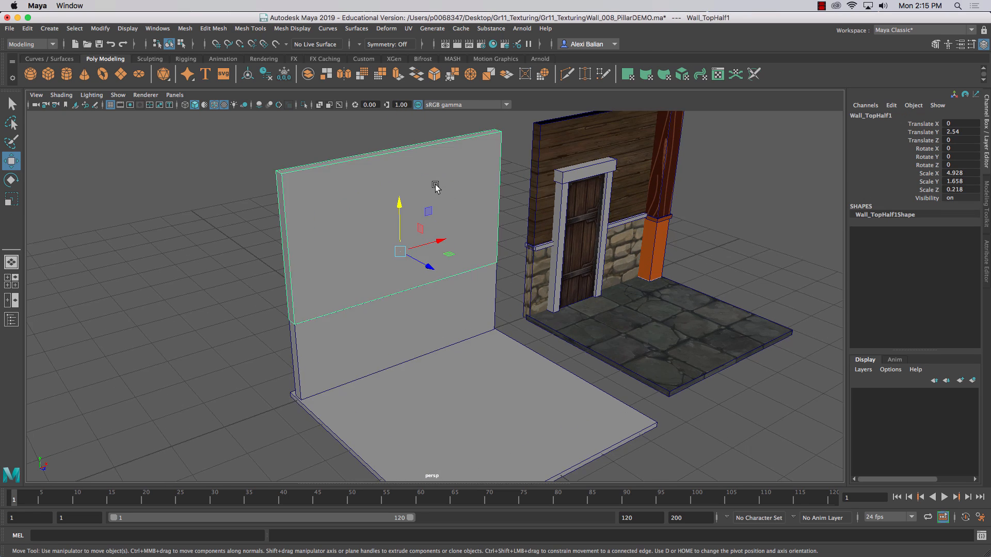
pyautogui.keyDown('alt'); pyautogui.moveTo(444, 176); pyautogui.dragTo(372, 259); pyautogui.keyUp('alt')
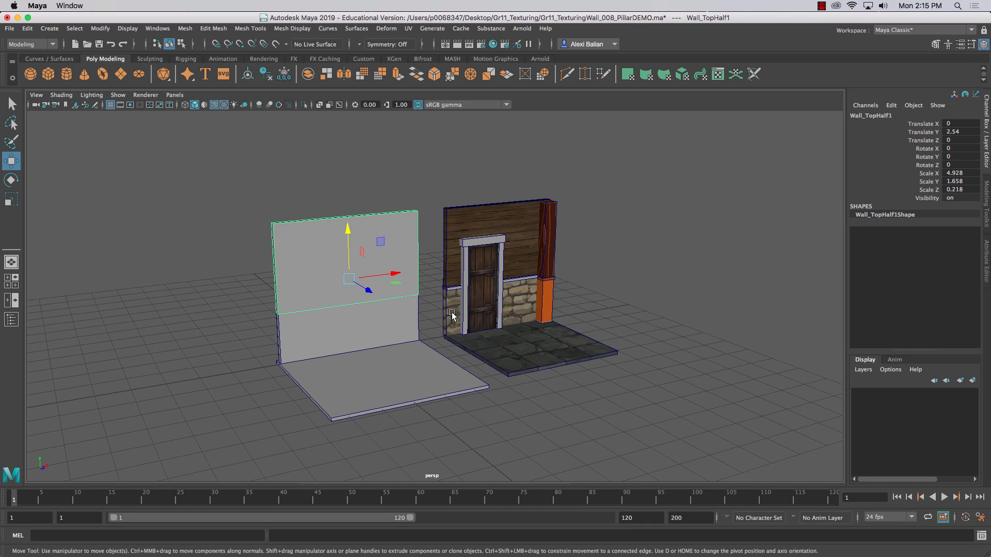
# - Duplicate the three door frame pieces of the textured example and move the copies along X onto the new wall
pyautogui.click(467, 254)
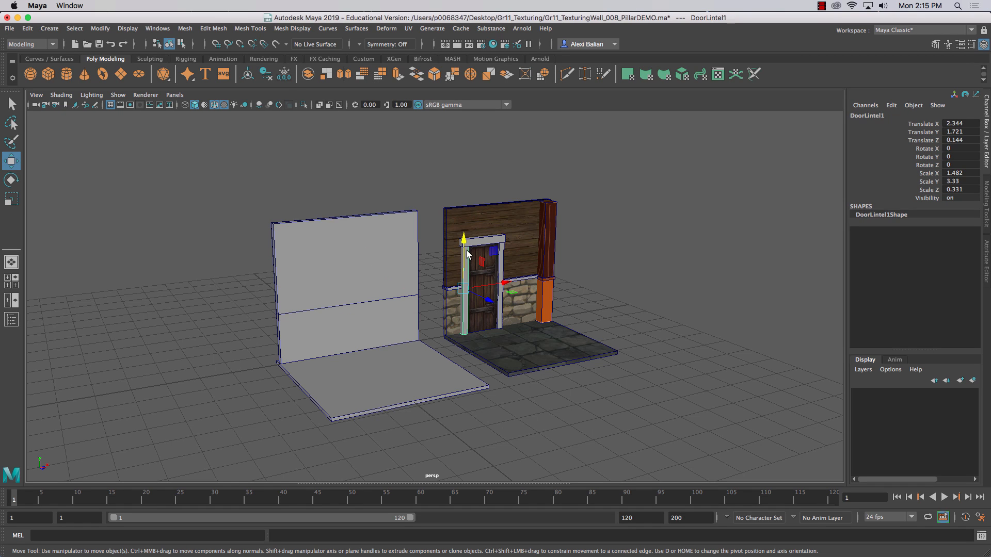
pyautogui.click(500, 277)
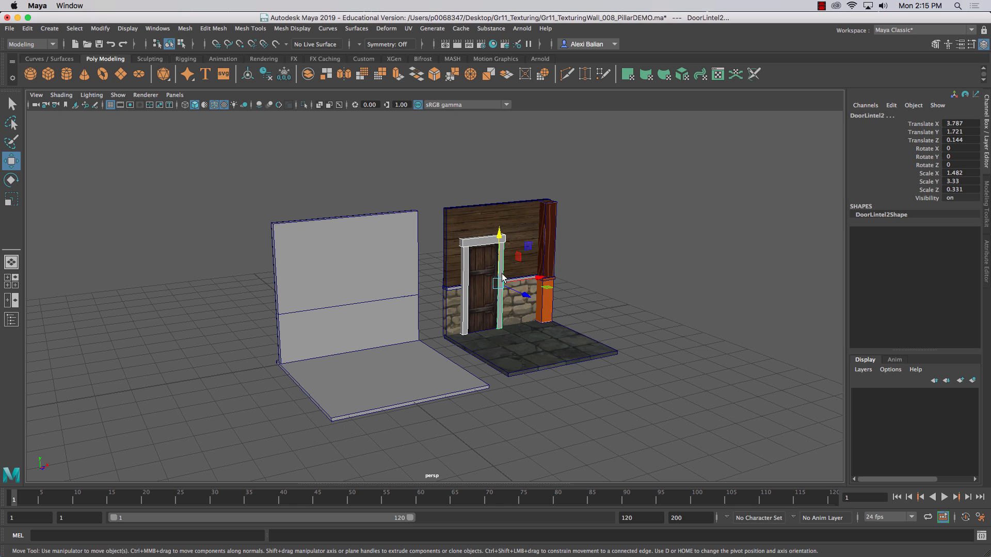
pyautogui.press('super+d')
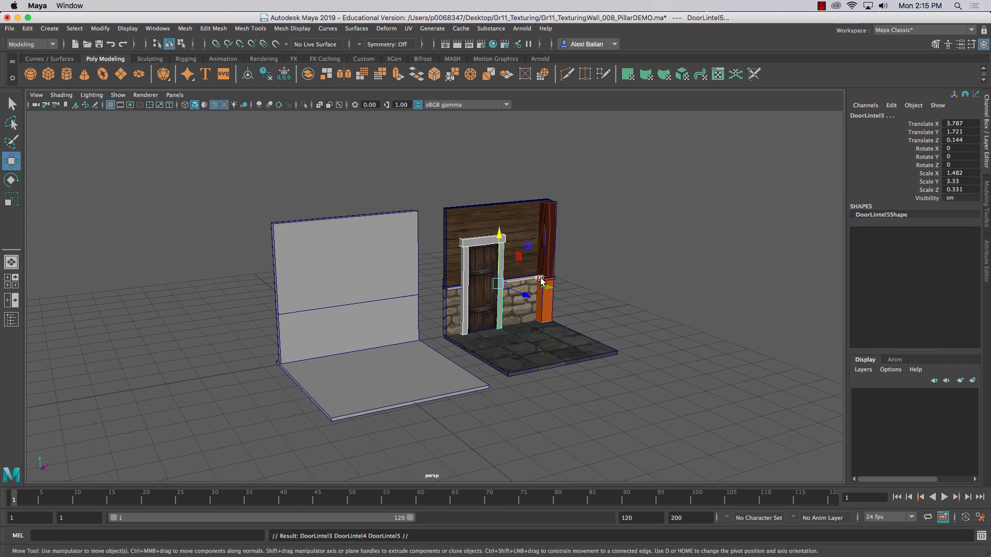
pyautogui.moveTo(542, 279); pyautogui.dragTo(367, 313)
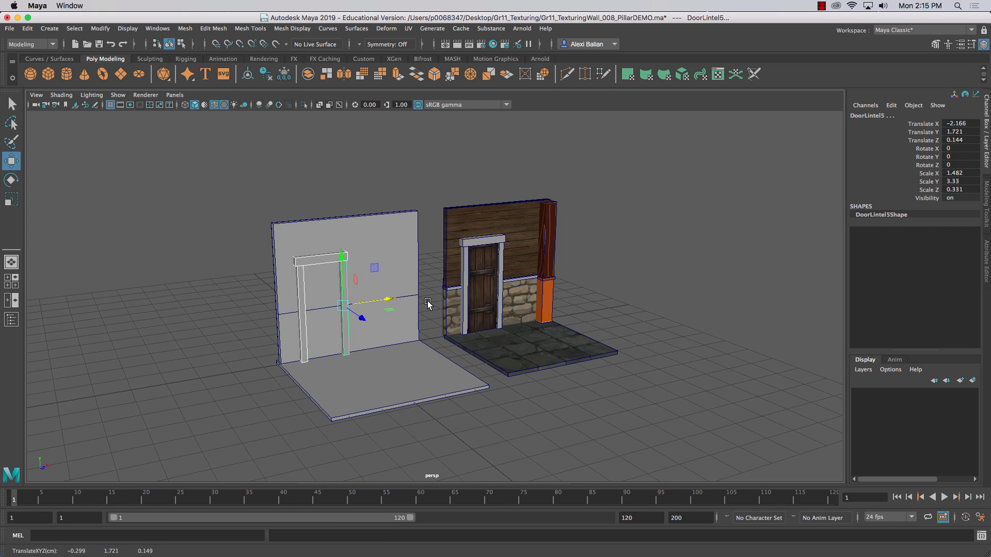
# - Duplicate the example's textured door and slide the copy to about -1.4 in X inside the new door frame
pyautogui.click(481, 292)
pyautogui.press('super+d')
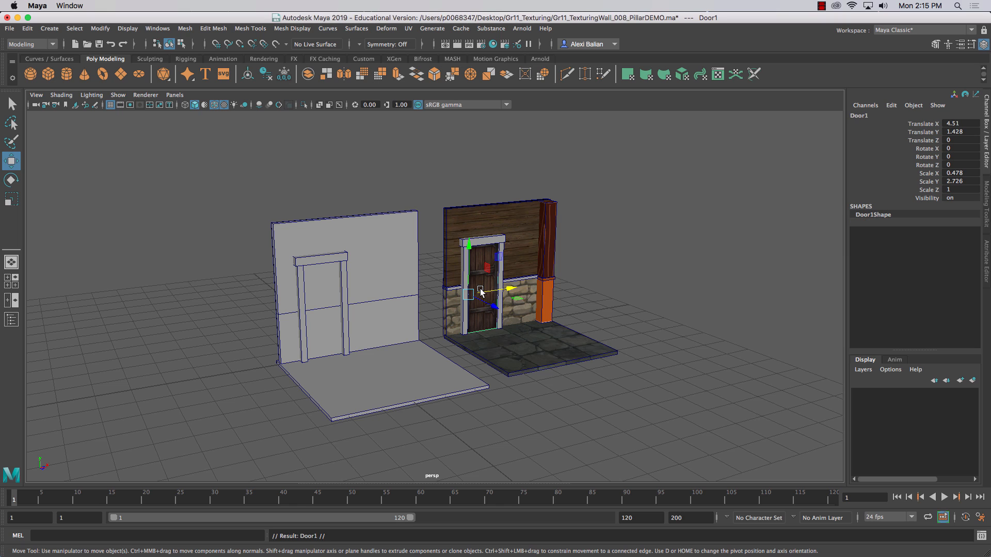
pyautogui.moveTo(509, 289); pyautogui.dragTo(351, 317)
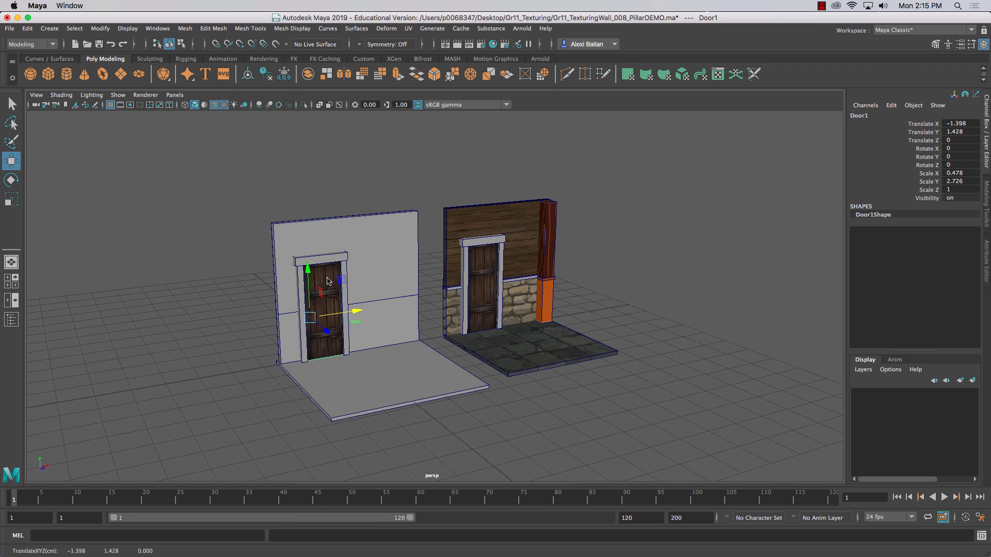
# - Assign a new Lambert material to the copied door and name the material Door_1Demo
pyautogui.moveTo(327, 281); pyautogui.dragTo(319, 527, button='right')
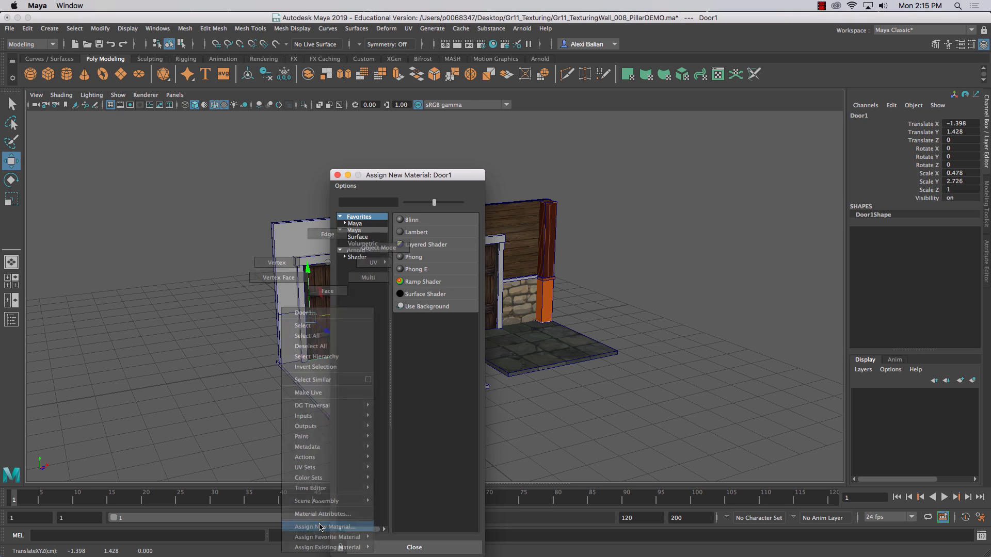
pyautogui.click(416, 232)
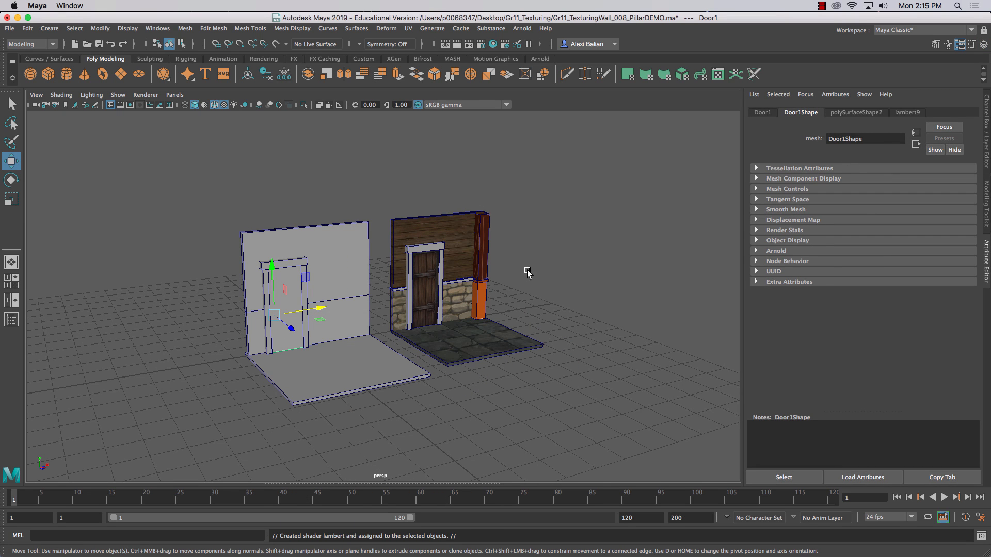
pyautogui.click(620, 251)
pyautogui.click(292, 290)
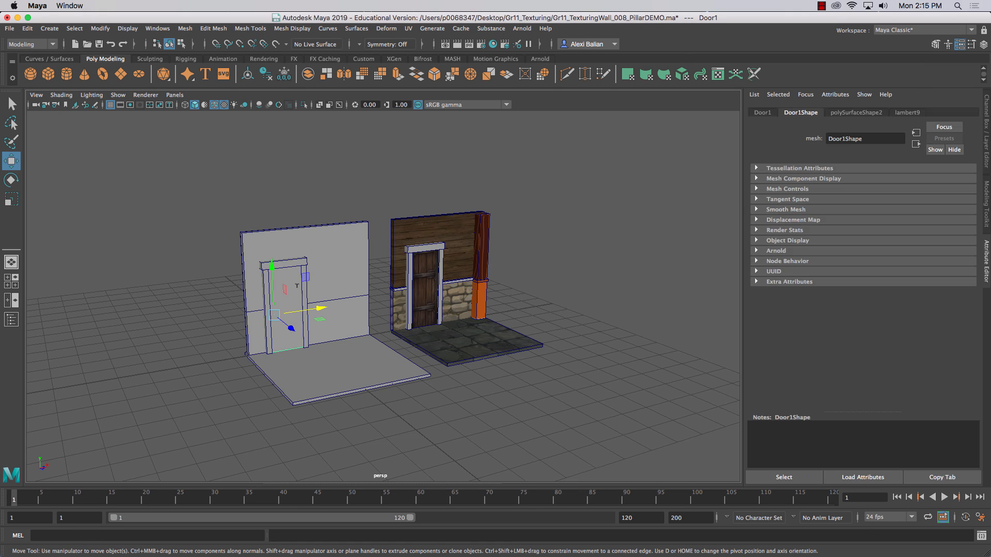
pyautogui.click(908, 113)
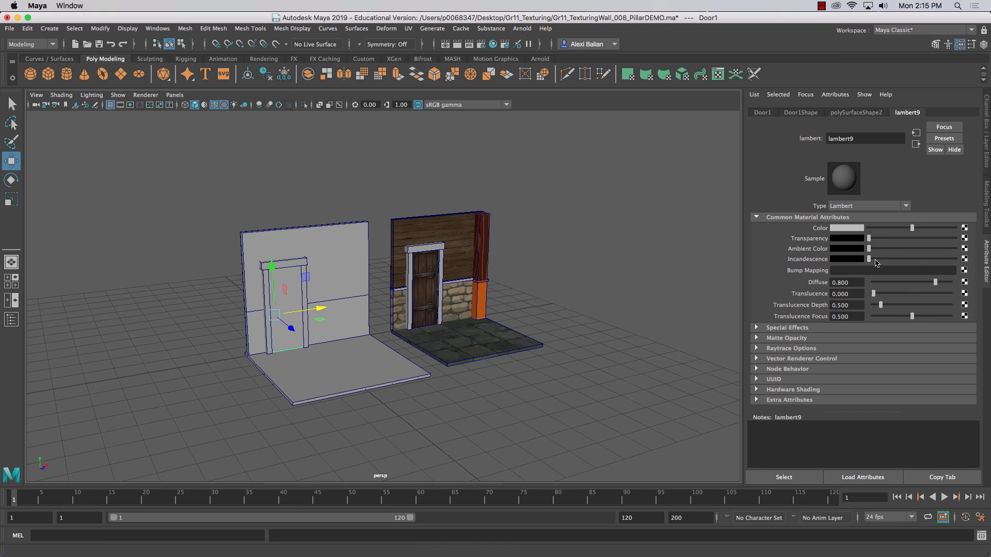
pyautogui.doubleClick(856, 138)
pyautogui.write('Door_1Demo')
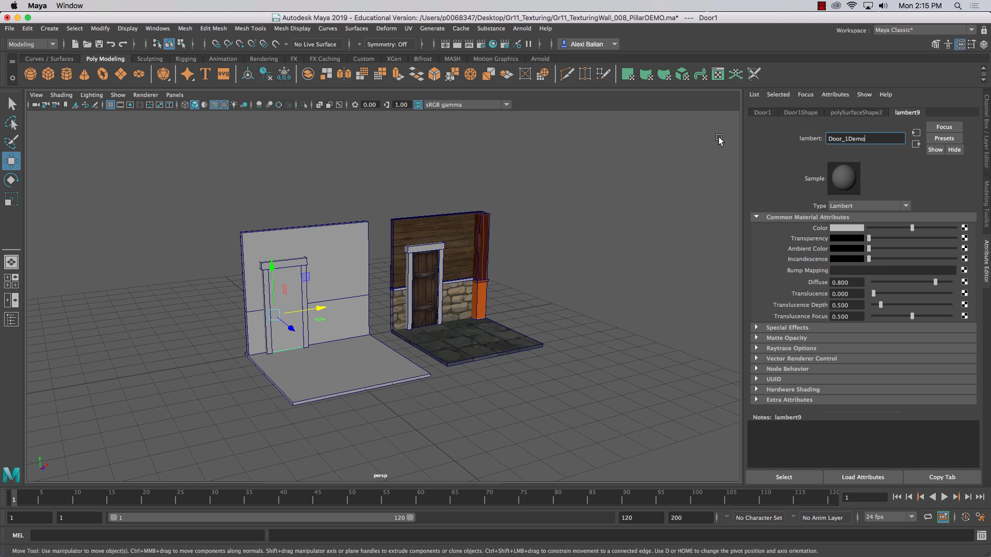
pyautogui.press('Return')
pyautogui.click(318, 155)
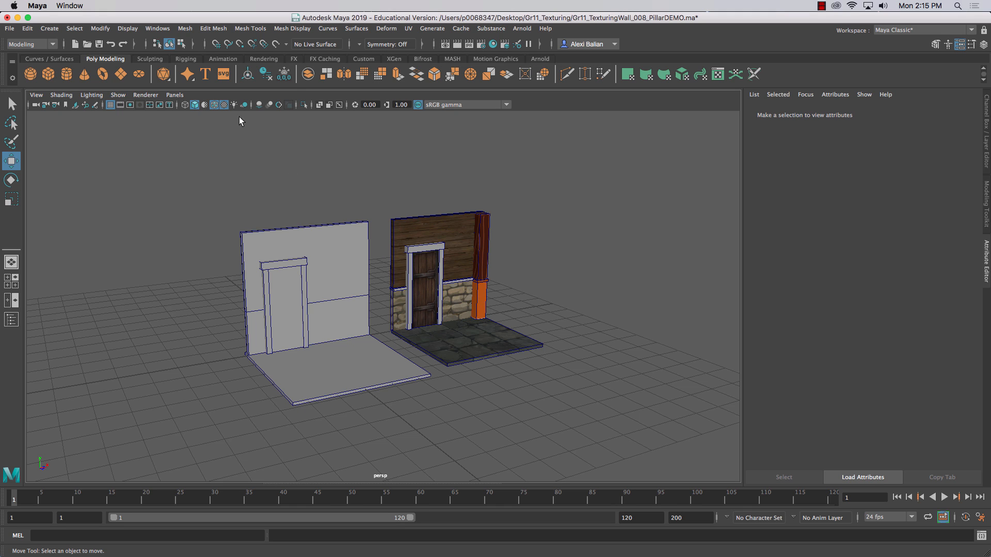
# - Create a new polygon cube and place it near the new wall's free corner at about 1.86, 0.62, 0.64
pyautogui.click(351, 385)
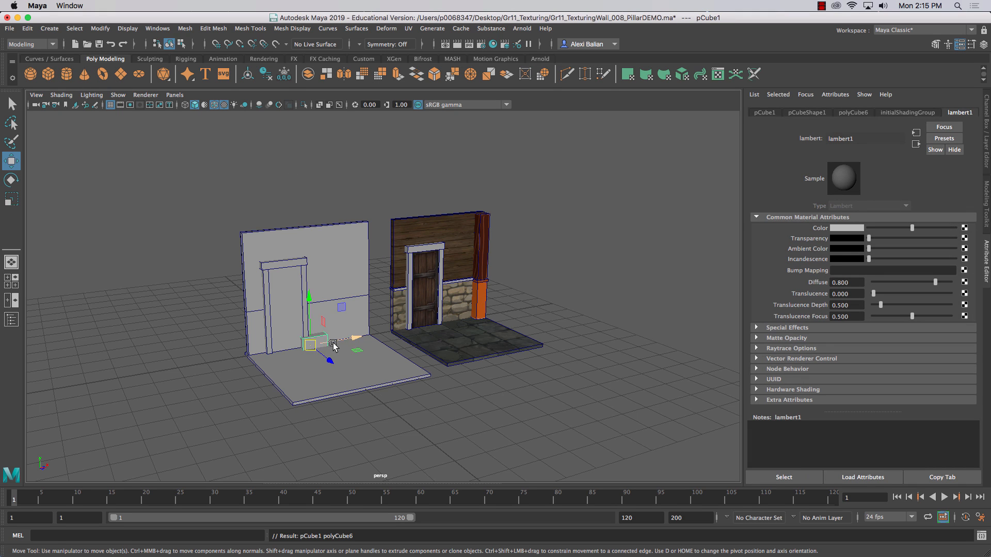
pyautogui.moveTo(333, 341); pyautogui.dragTo(381, 357)
pyautogui.moveTo(363, 320); pyautogui.dragTo(365, 305)
pyautogui.hotkey('ctrl', 'a')
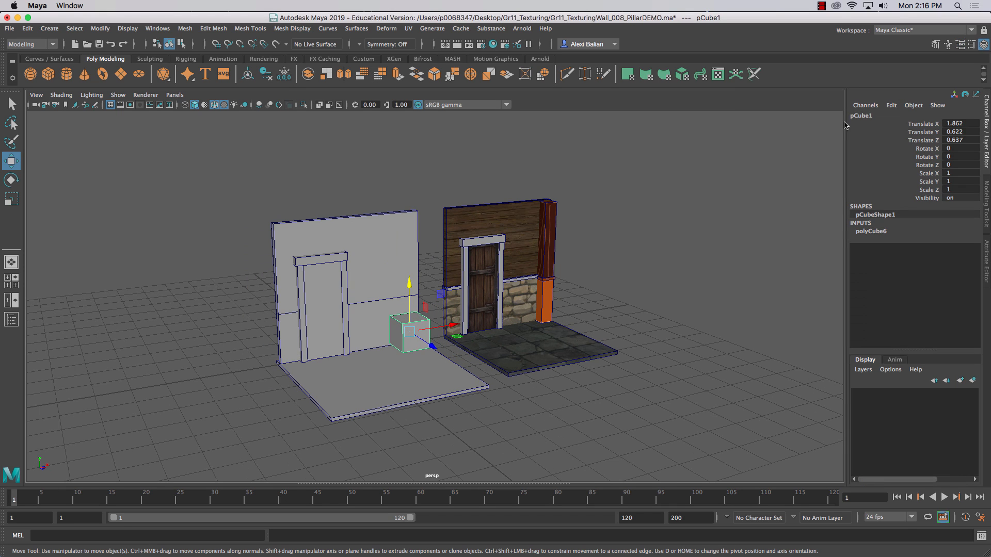
# - Set the new cube's width, height and depth to 0.5
pyautogui.click(877, 231)
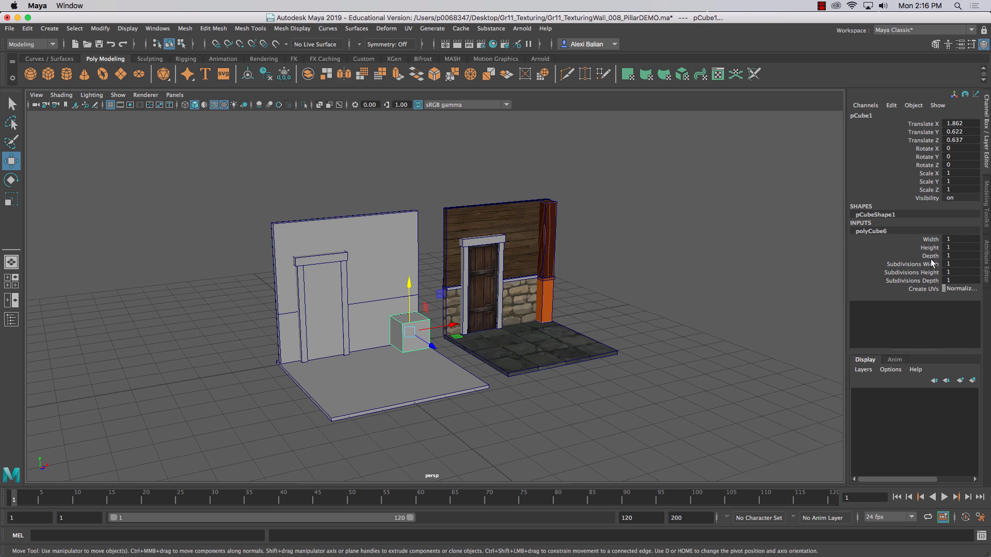
pyautogui.moveTo(929, 240); pyautogui.dragTo(955, 254)
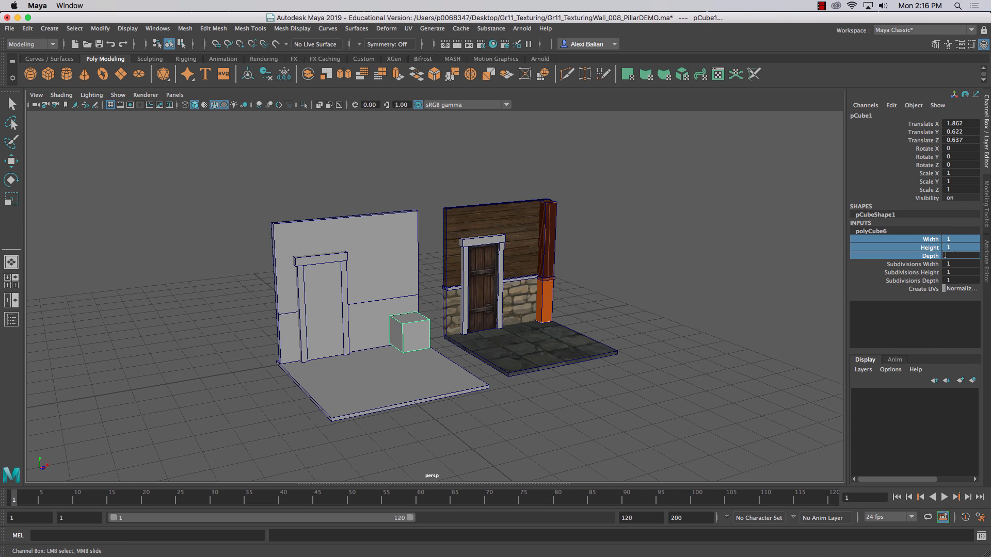
pyautogui.write('0.5')
pyautogui.press('Return')
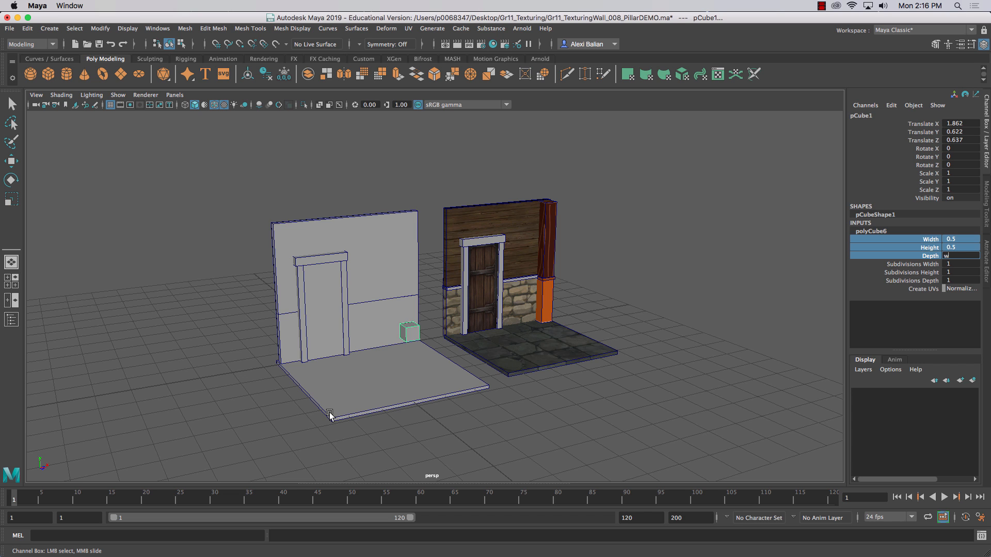
# - Lower the small cube to about 0.3 in Y onto the floor and rename it Pillar_BTM
pyautogui.press('w')
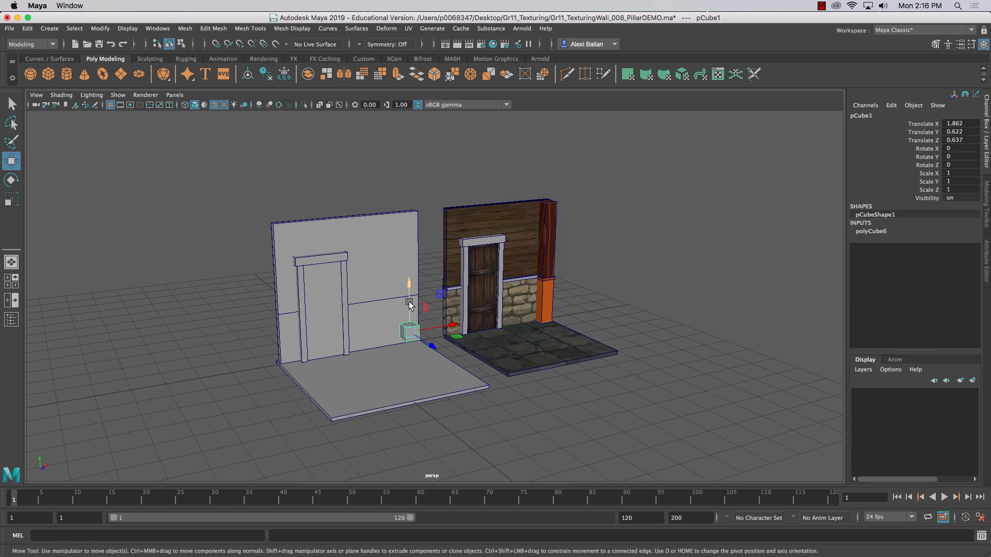
pyautogui.moveTo(408, 305); pyautogui.dragTo(406, 319)
pyautogui.scroll(3, 403, 313)
pyautogui.scroll(3, 402, 312)
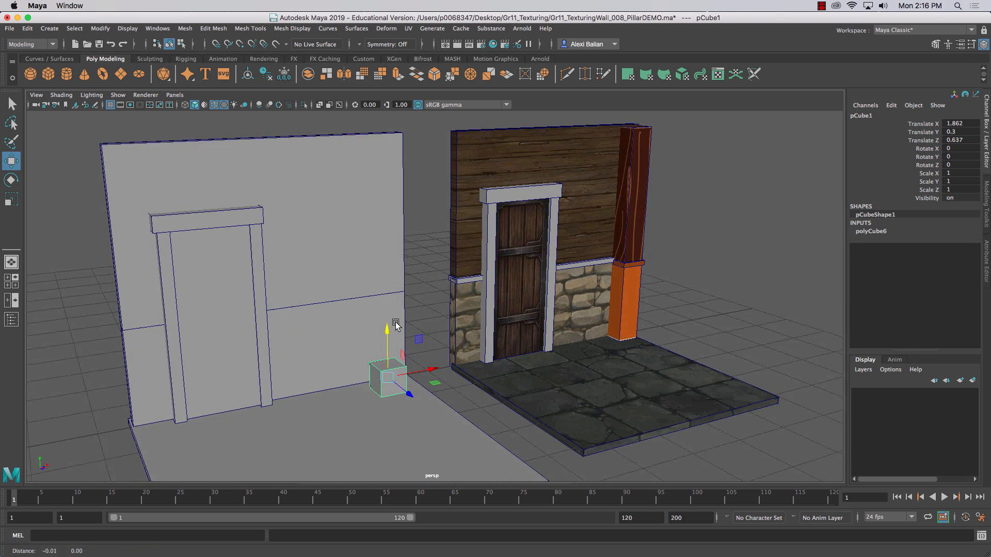
pyautogui.doubleClick(870, 115)
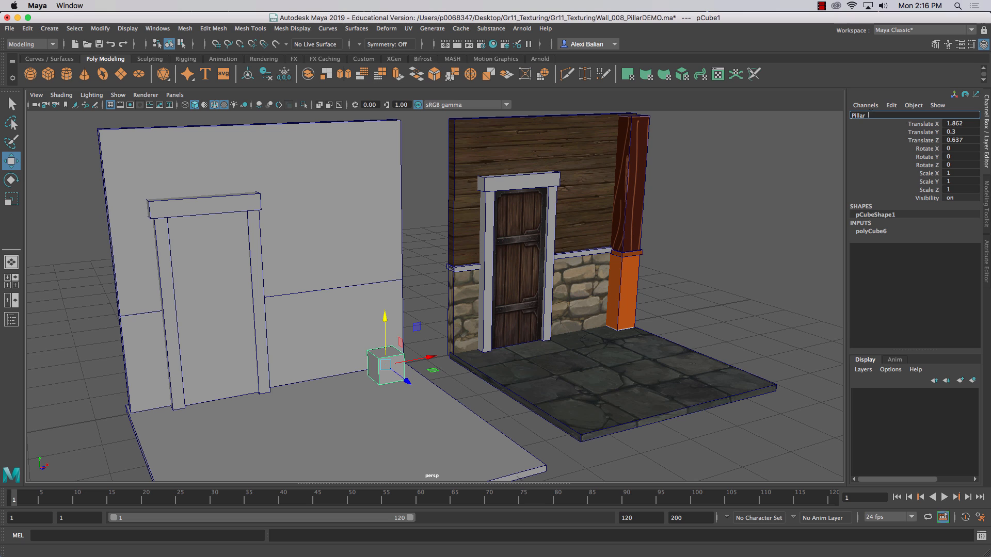
pyautogui.press('Return')
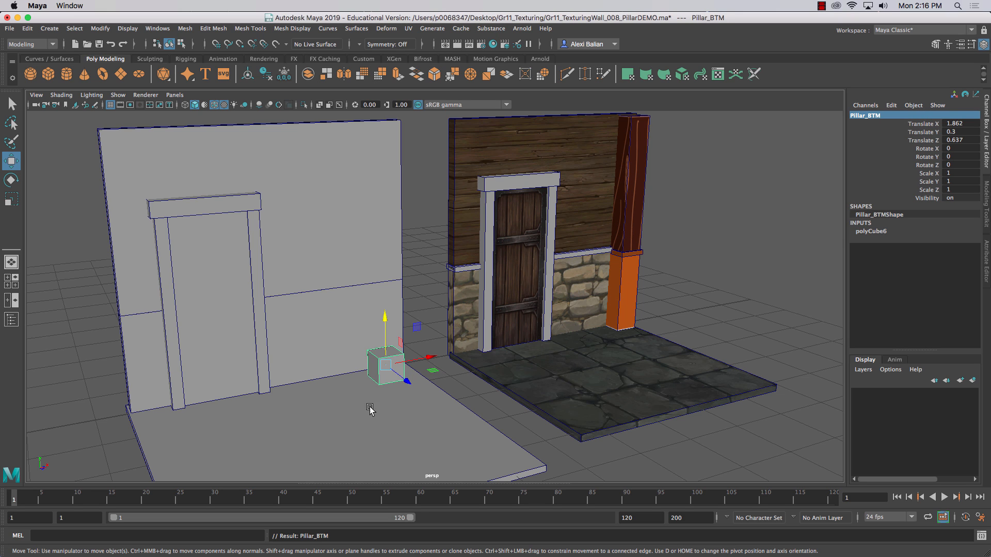
# - Raise the top face of Pillar_BTM to about the height of the lower wall half
pyautogui.rightClick(375, 349)
pyautogui.click(375, 290)
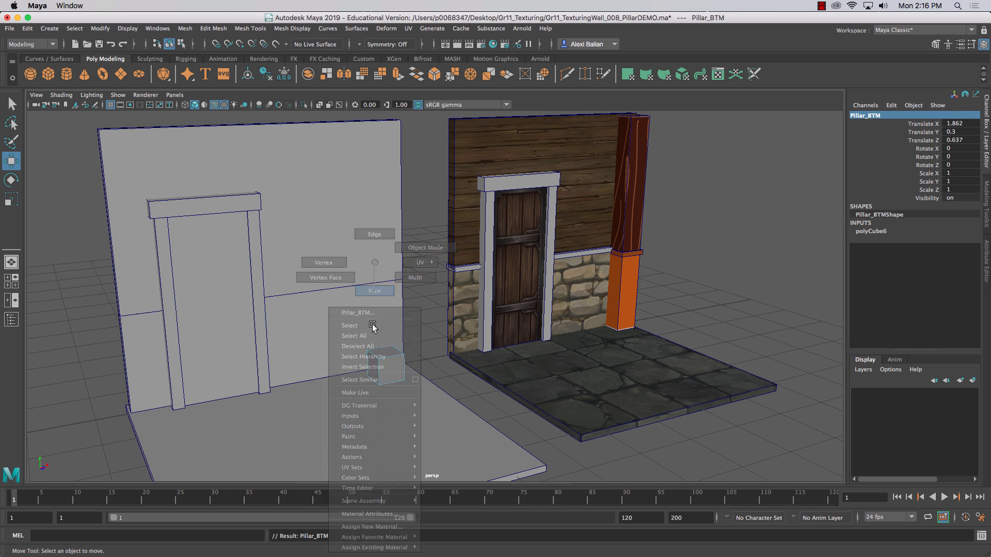
pyautogui.click(376, 351)
pyautogui.moveTo(378, 337); pyautogui.dragTo(379, 265)
pyautogui.moveTo(380, 264); pyautogui.dragTo(433, 252, button='right')
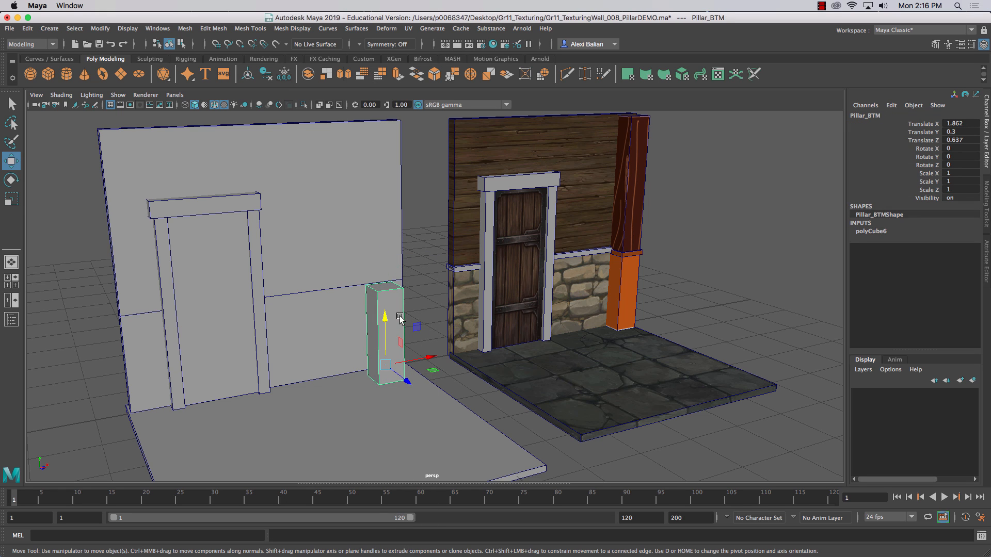
# - Duplicate the lower pillar and rename the copy Pillar_Top1
pyautogui.hotkey('ctrl', 'd')
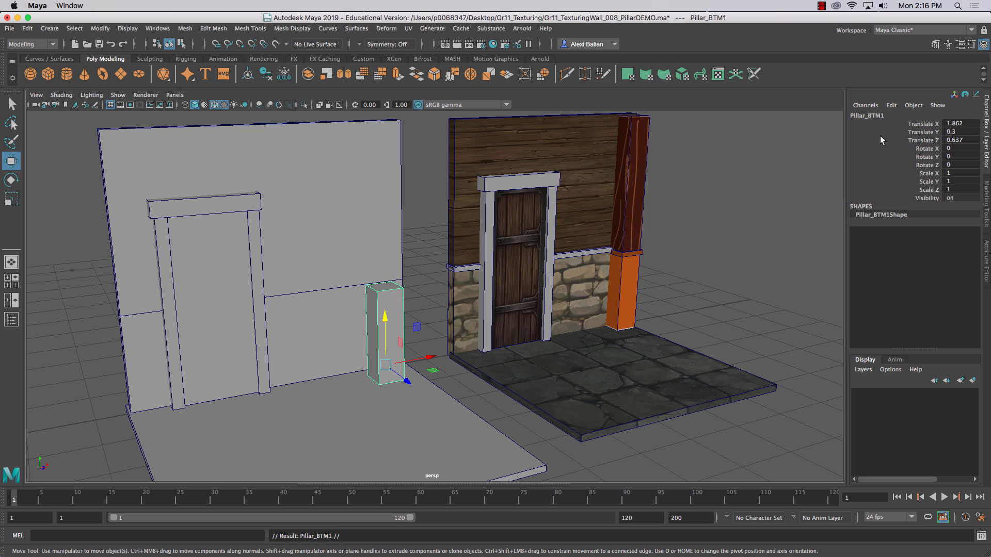
pyautogui.click(872, 113)
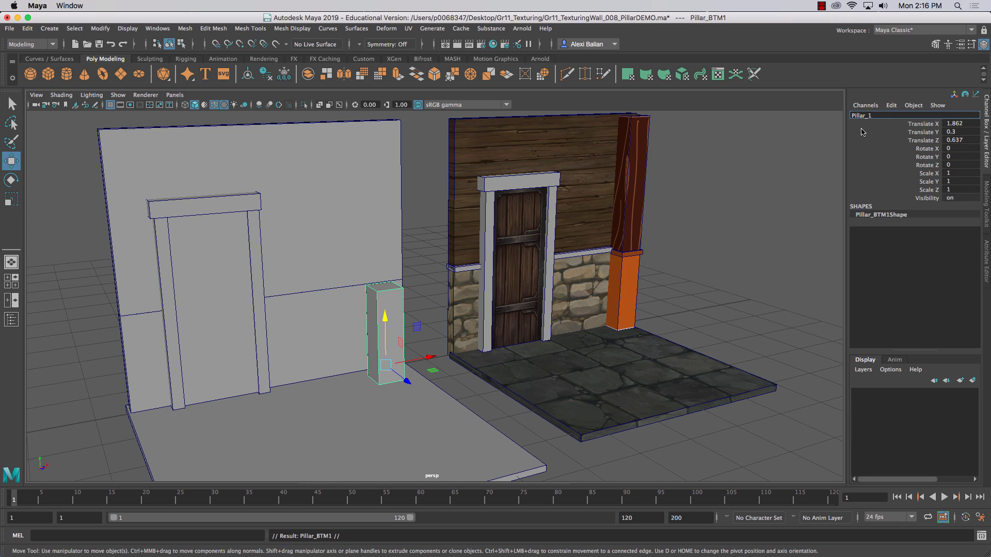
pyautogui.write('Pillar_Top1')
pyautogui.press('Return')
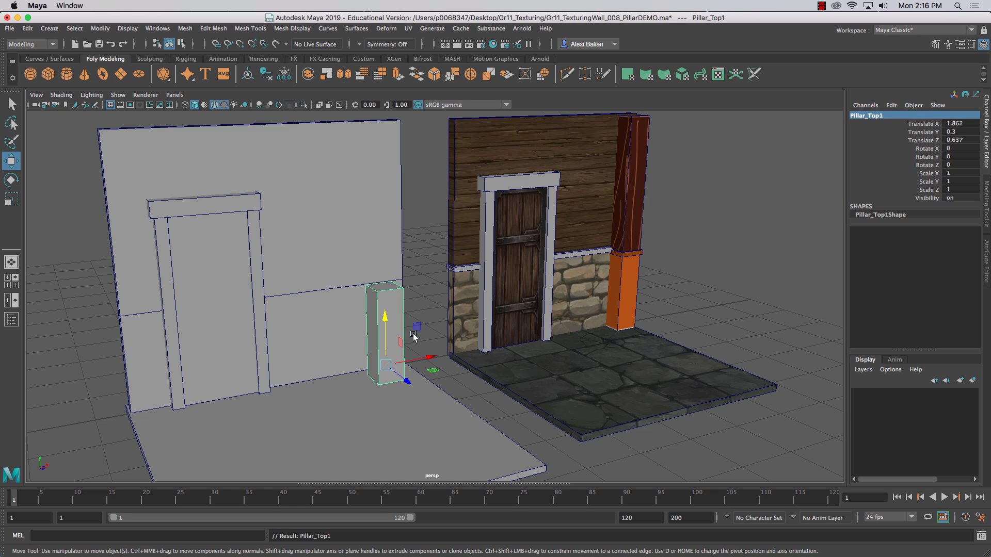
# - Stack Pillar_Top1 on the lower pillar at about 2.02 in Y and raise its top face just above the wall
pyautogui.moveTo(386, 331); pyautogui.dragTo(364, 240)
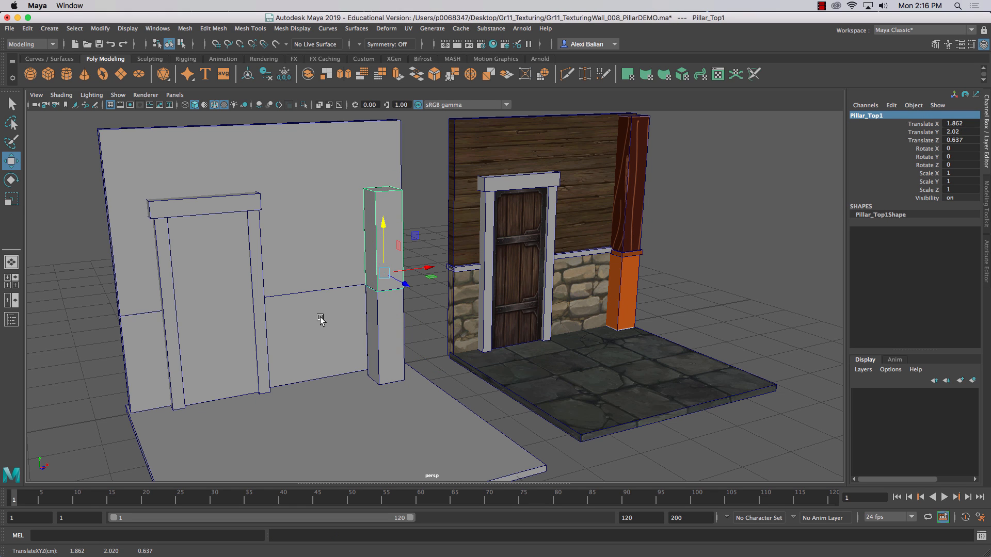
pyautogui.keyDown('alt'); pyautogui.moveTo(321, 316); pyautogui.dragTo(347, 281); pyautogui.keyUp('alt')
pyautogui.moveTo(373, 222); pyautogui.dragTo(377, 205, button='right')
pyautogui.moveTo(377, 205); pyautogui.dragTo(373, 129)
pyautogui.moveTo(307, 209)
pyautogui.keyDown('alt'); pyautogui.mouseDown()
pyautogui.moveTo(299, 203)
pyautogui.moveTo(317, 209)
pyautogui.mouseUp(); pyautogui.keyUp('alt')
pyautogui.moveTo(389, 195); pyautogui.dragTo(448, 175, button='right')
pyautogui.keyDown('alt'); pyautogui.moveTo(315, 240); pyautogui.dragTo(295, 274); pyautogui.keyUp('alt')
# - Assign a new Lambert material to the new floor piece, Floor1
pyautogui.click(247, 443)
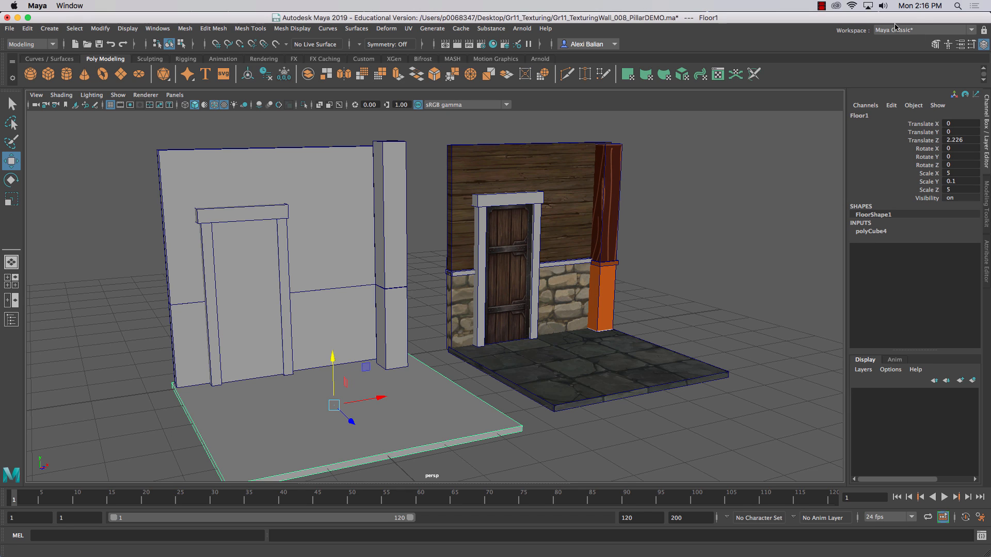
pyautogui.click(821, 5)
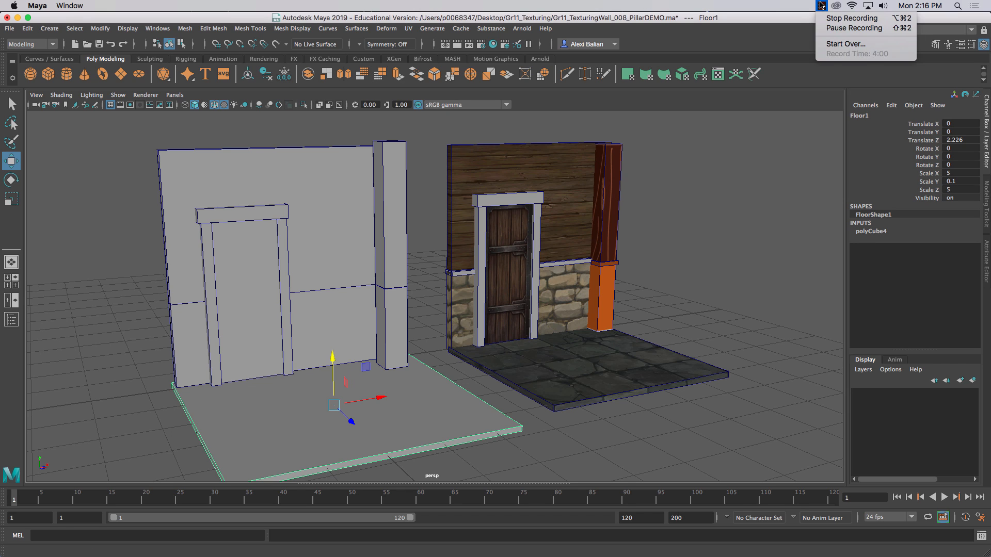
pyautogui.click(784, 21)
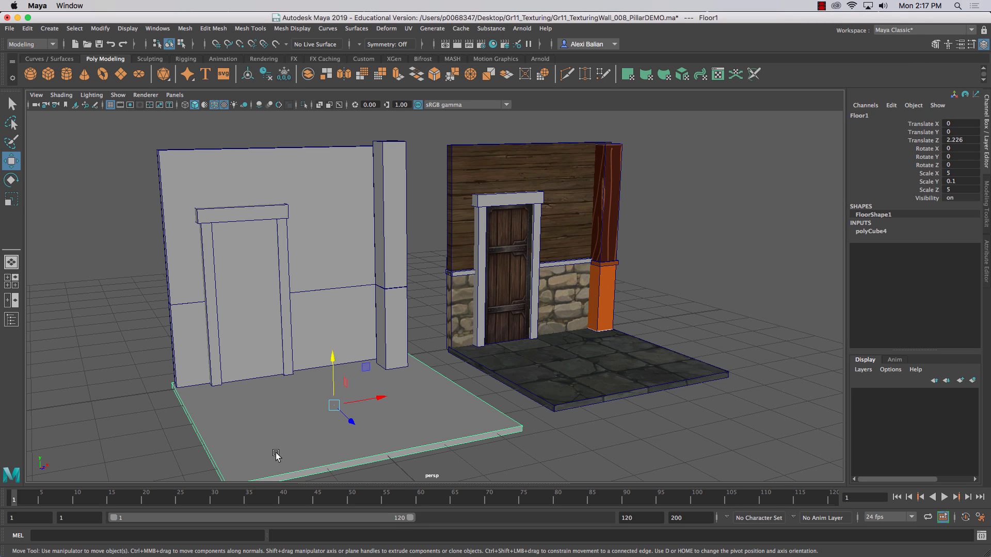
pyautogui.rightClick(244, 391)
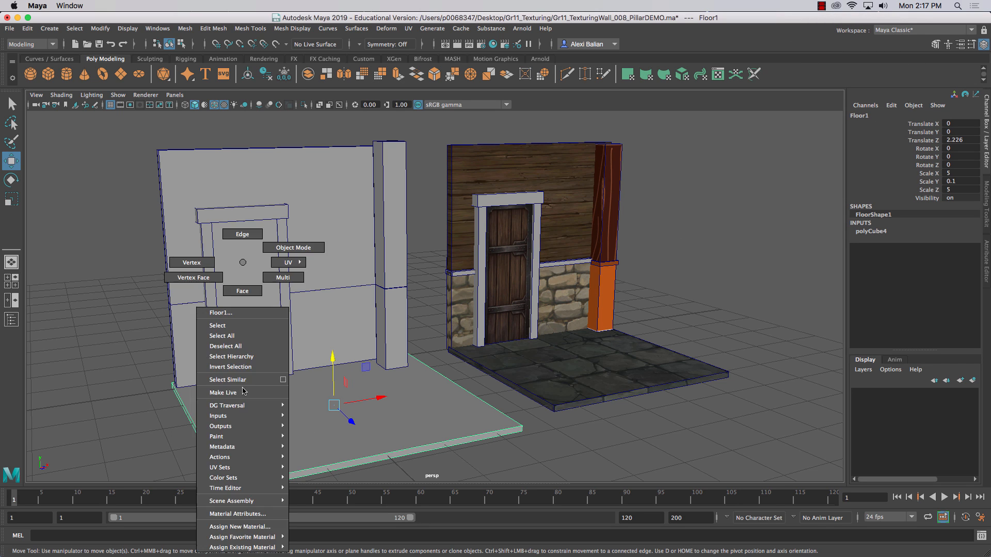
pyautogui.click(240, 526)
pyautogui.click(415, 233)
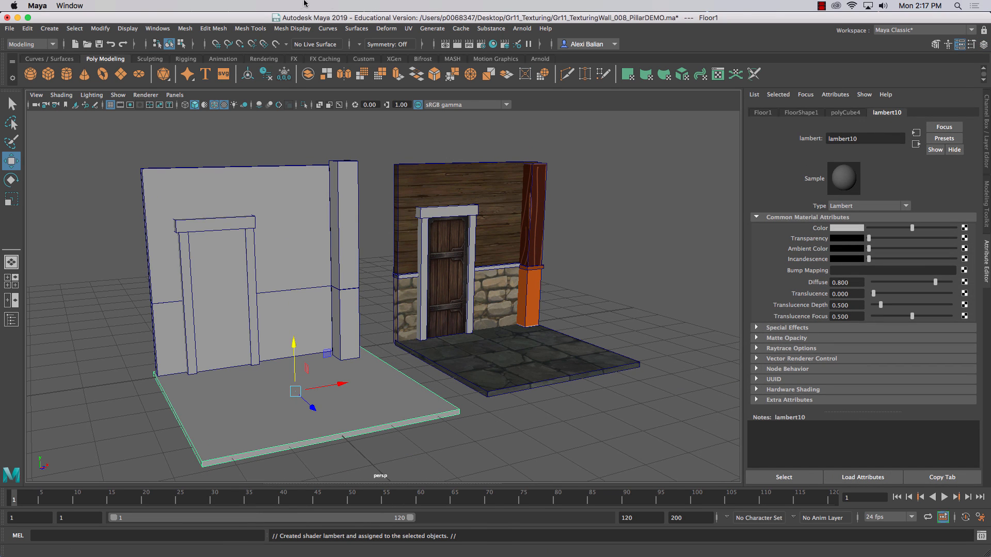
# - Assign another new Lambert material to Floor1 and name the material FloorDEMO
pyautogui.click(264, 74)
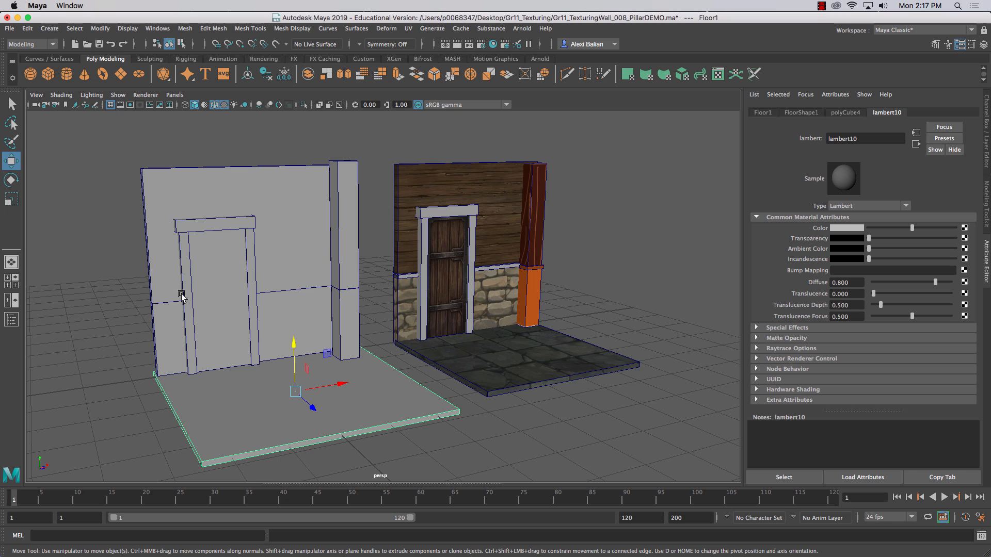
pyautogui.rightClick(236, 403)
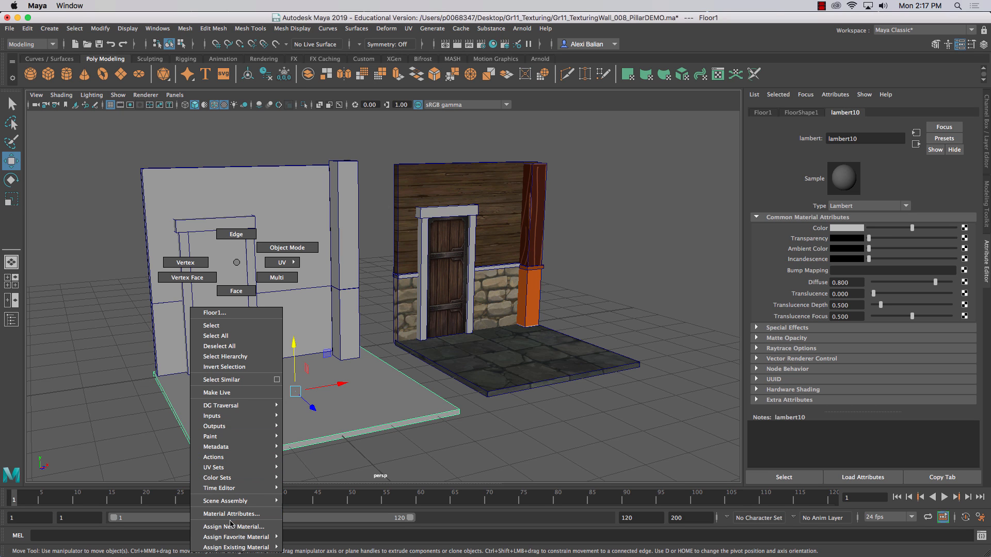
pyautogui.moveTo(230, 548)
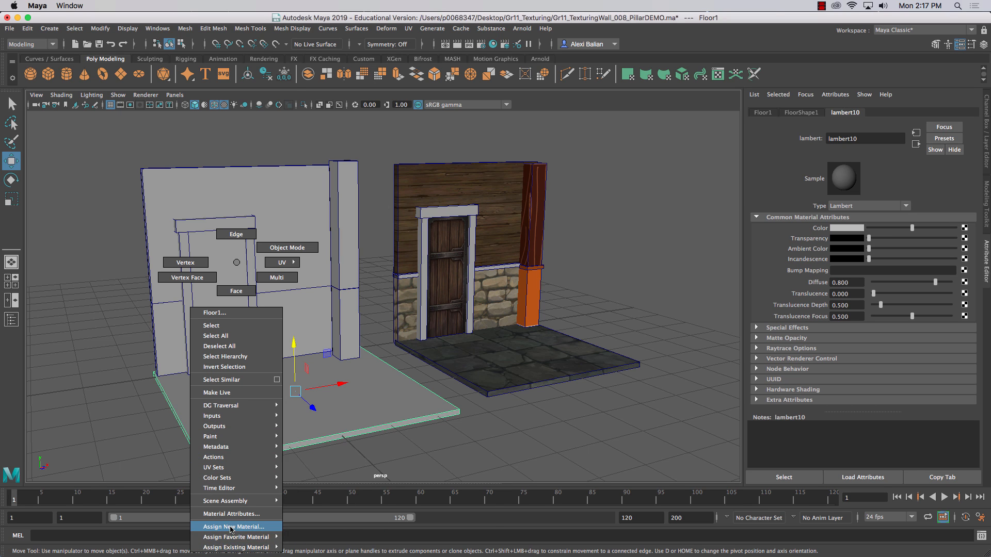
pyautogui.click(233, 527)
pyautogui.click(416, 232)
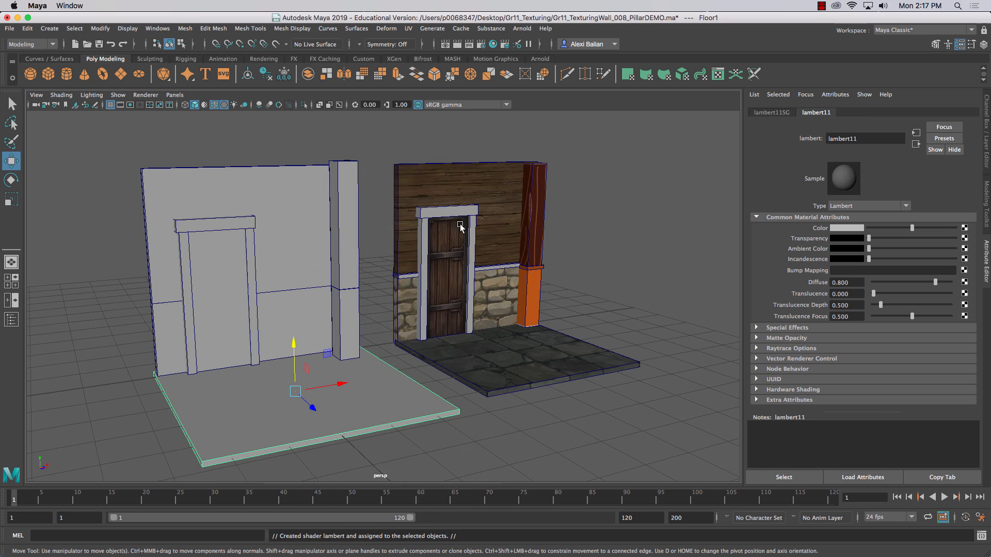
pyautogui.doubleClick(865, 137)
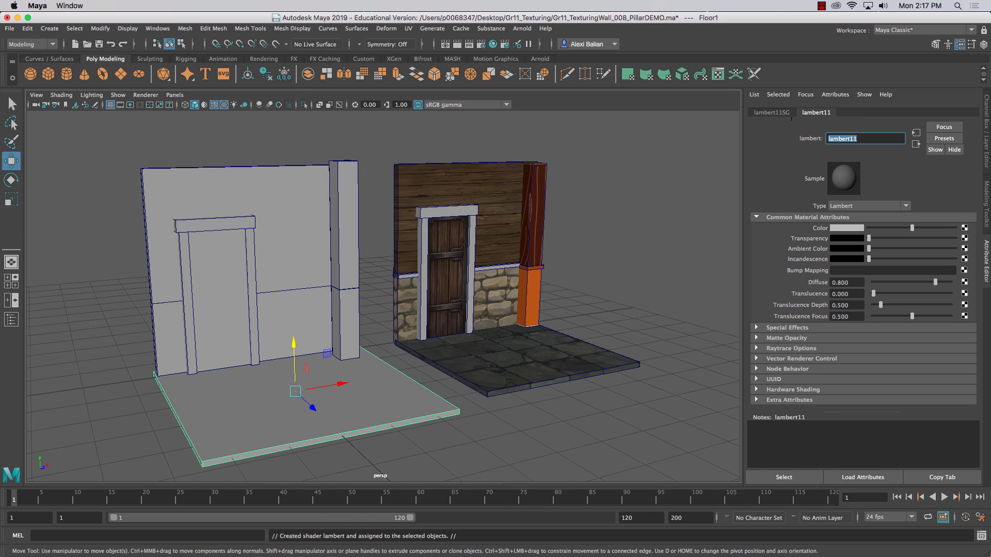
pyautogui.write('FloorDEMO')
pyautogui.press('Return')
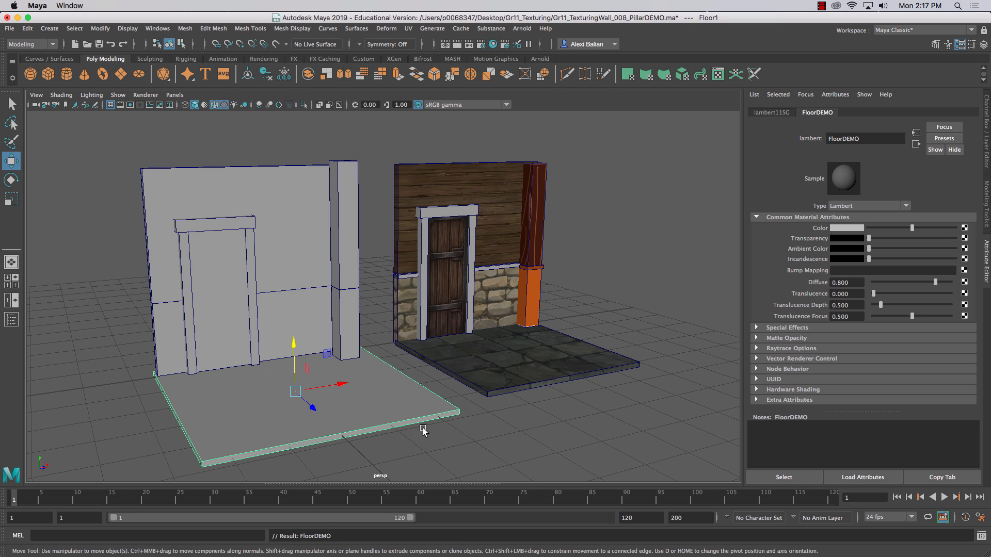
# - Connect a File texture to the Color attribute of Floor1's FloorDEMO material
pyautogui.keyDown('alt'); pyautogui.moveTo(500, 371); pyautogui.dragTo(479, 409); pyautogui.keyUp('alt')
pyautogui.scroll(2, 509, 385)
pyautogui.keyDown('alt'); pyautogui.moveTo(440, 403); pyautogui.dragTo(438, 355, button='middle'); pyautogui.keyUp('alt')
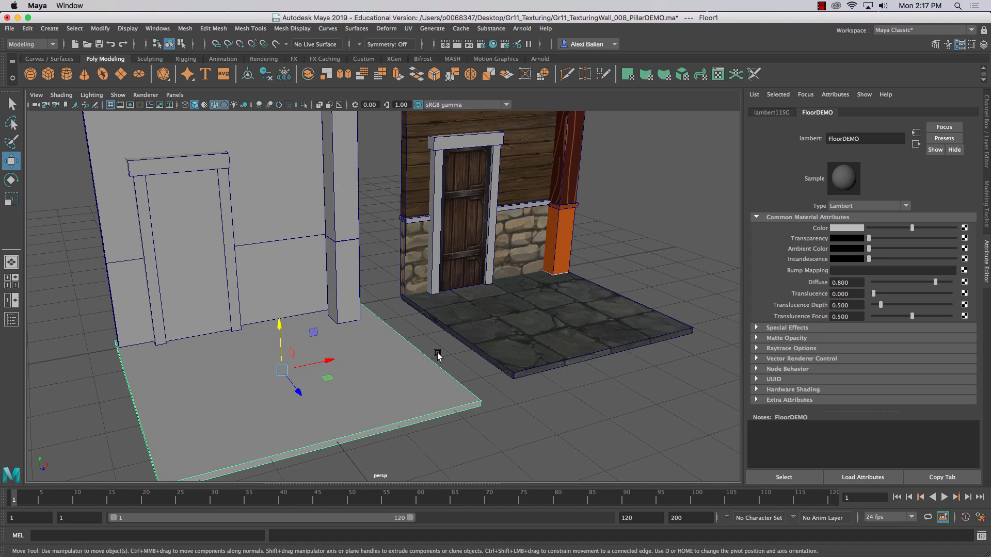
pyautogui.hotkey('ctrl', 'a')
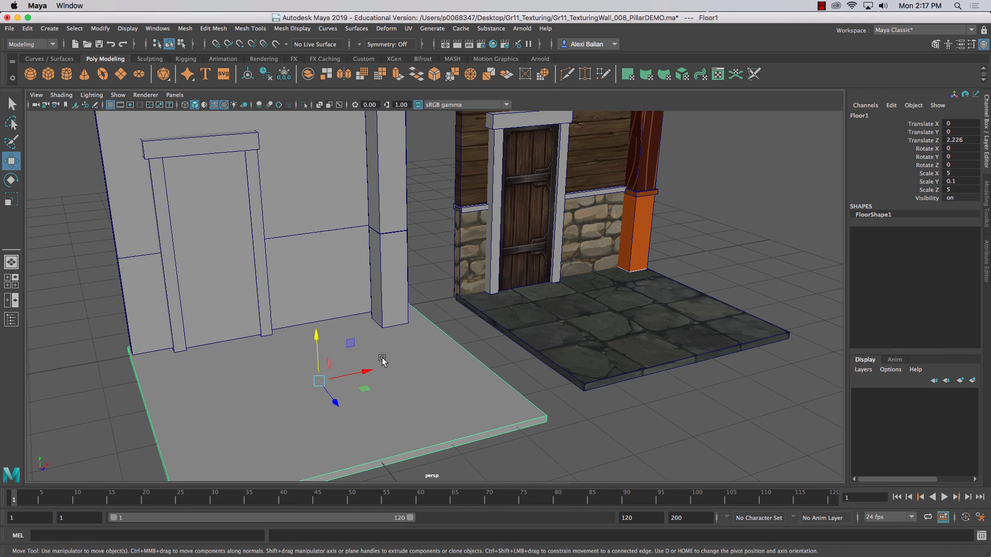
pyautogui.hotkey('ctrl', 'a')
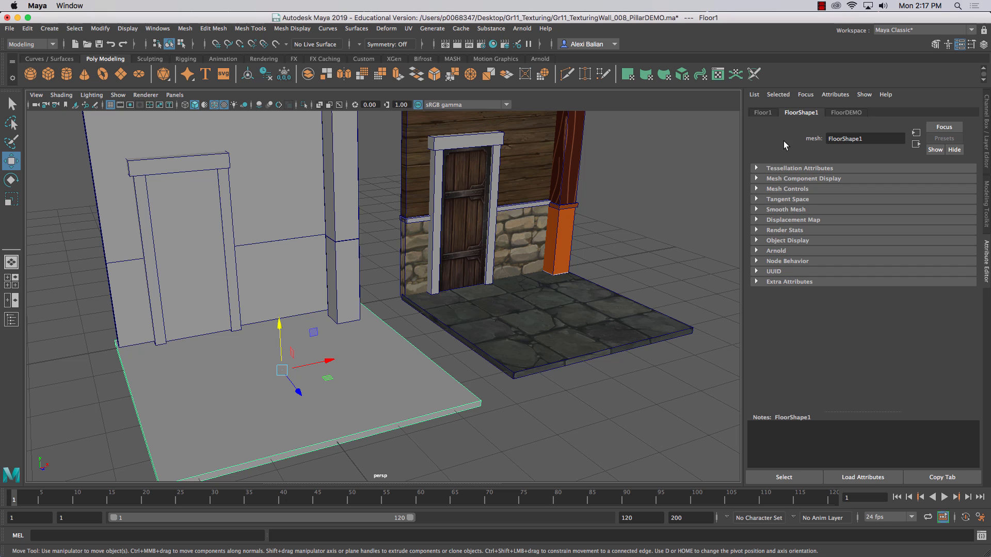
pyautogui.click(847, 113)
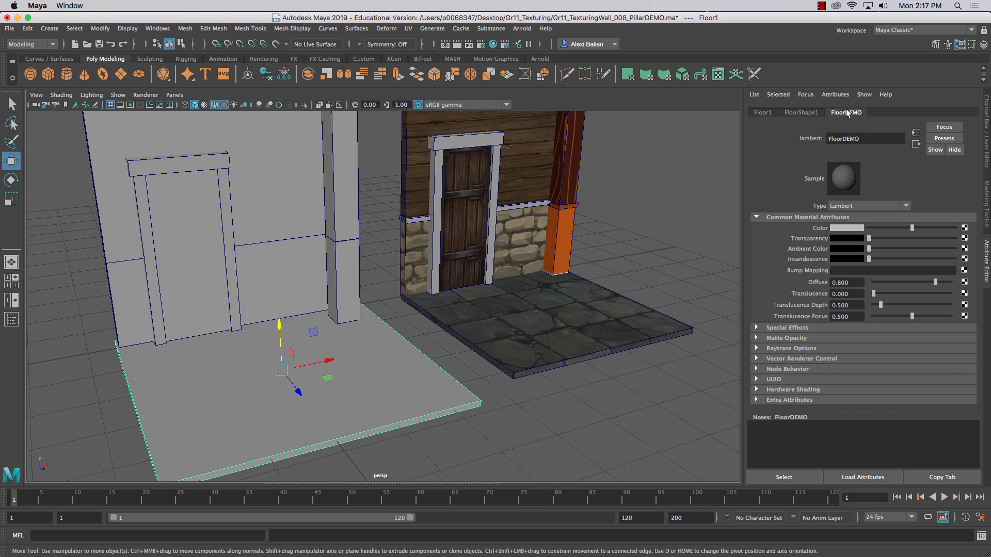
pyautogui.click(841, 231)
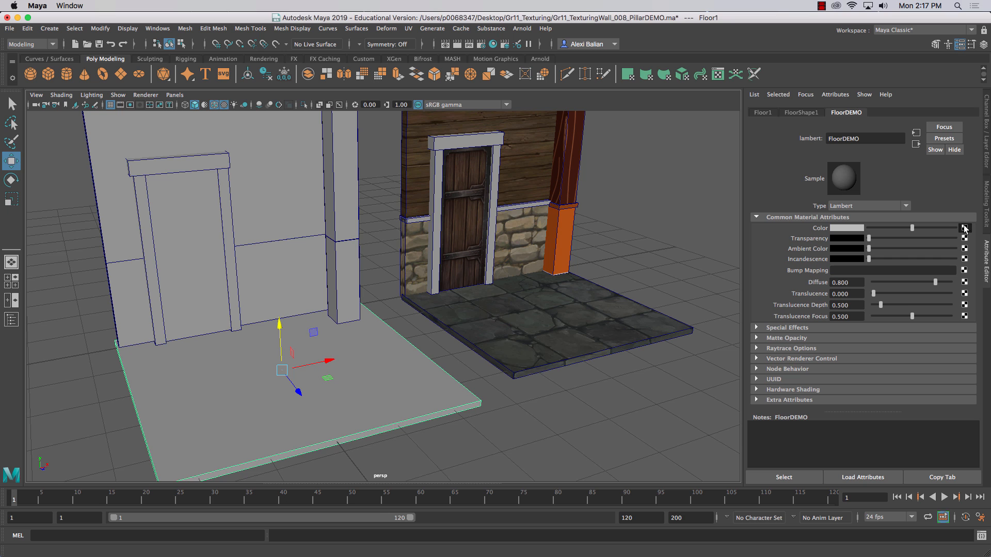
pyautogui.click(964, 228)
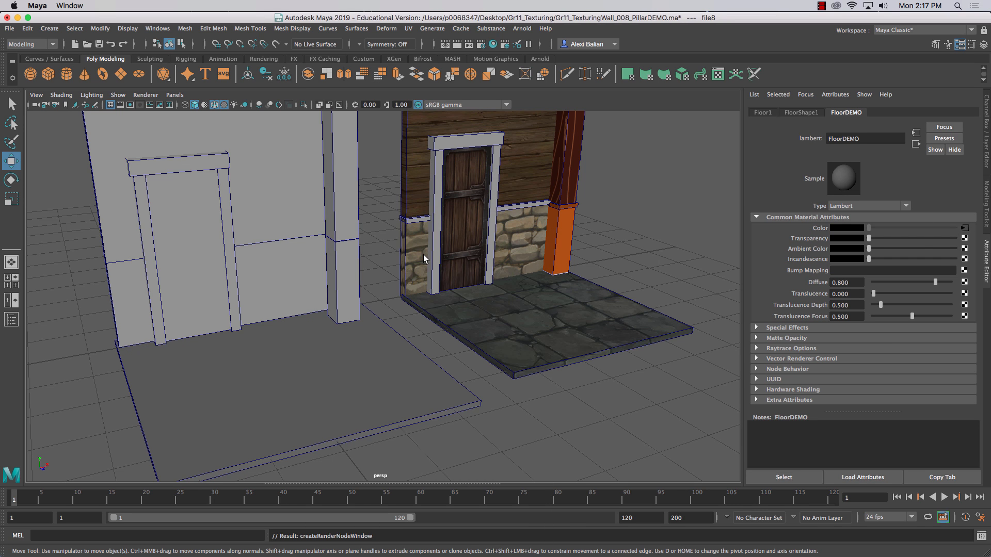
pyautogui.click(422, 256)
# - Browse for the texture's image in the InteriorTextures folder inside Gr11_Texturing on the Desktop
pyautogui.click(959, 253)
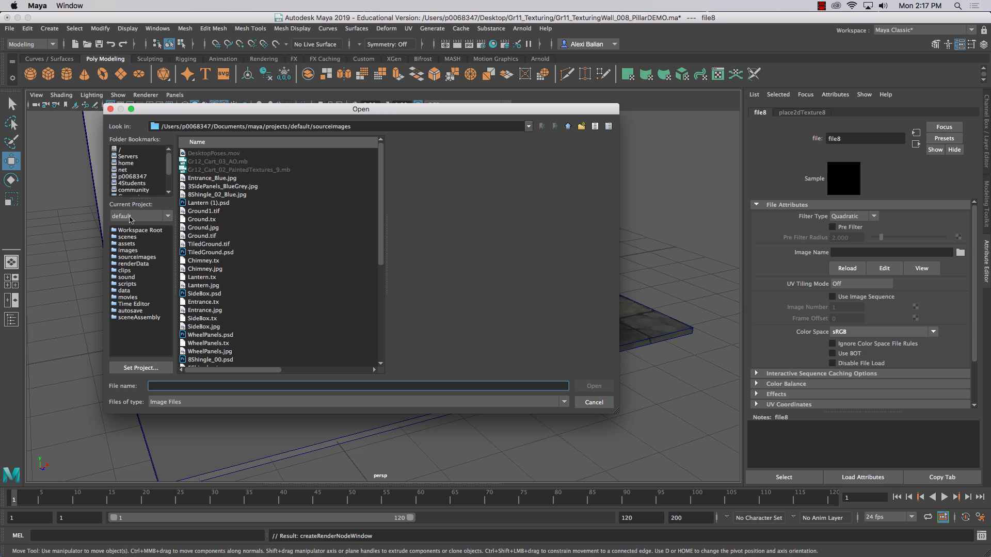
pyautogui.moveTo(169, 165); pyautogui.dragTo(163, 189)
pyautogui.click(130, 177)
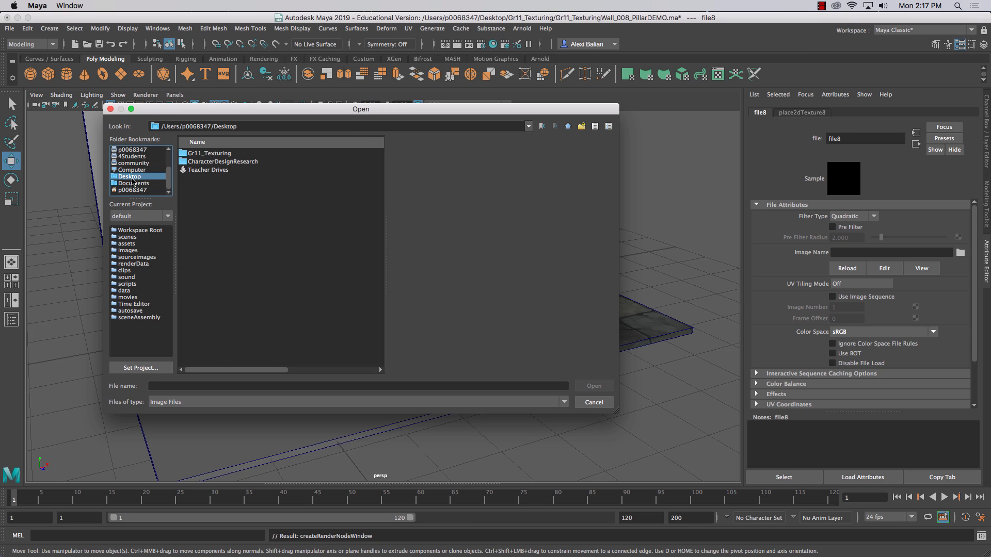
pyautogui.doubleClick(212, 154)
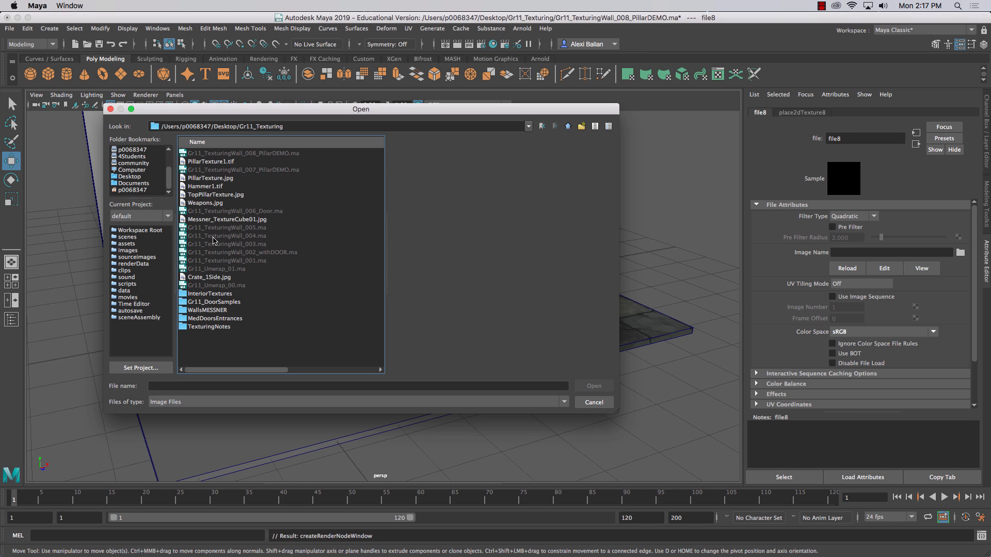
pyautogui.click(225, 294)
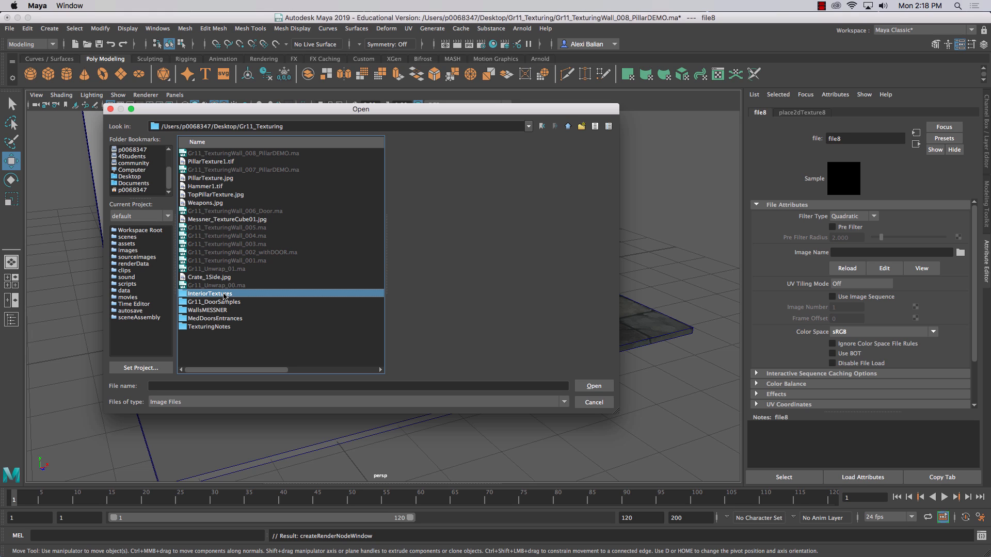
pyautogui.doubleClick(225, 295)
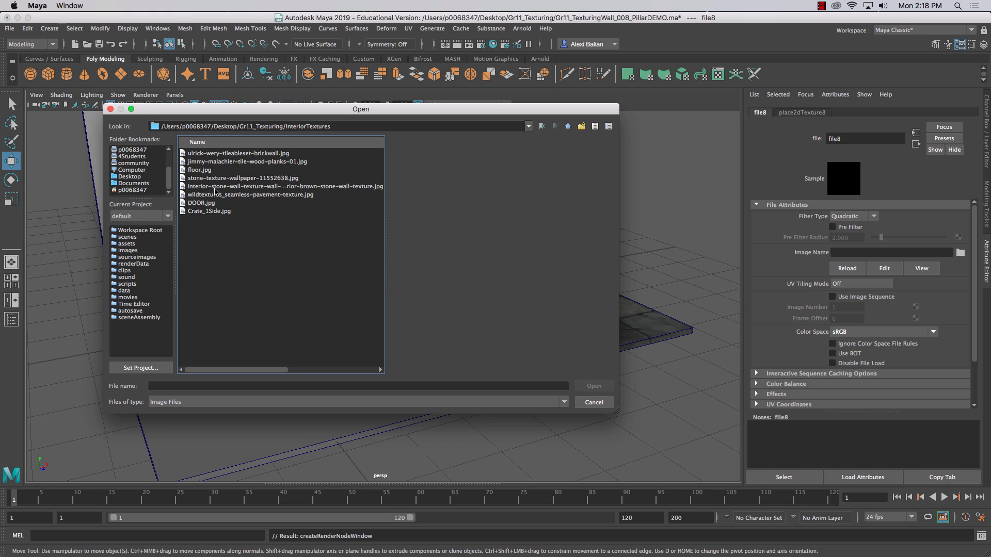
# - Preview the images in the InteriorTextures folder and load floor.jpg as the file texture
pyautogui.click(595, 126)
pyautogui.click(206, 141)
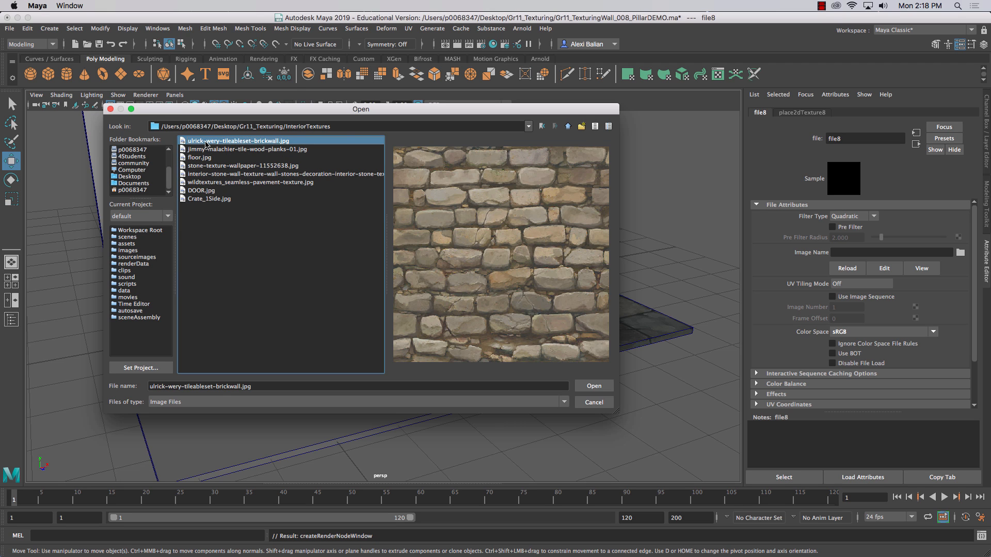
pyautogui.press('Down')
pyautogui.press('Down')
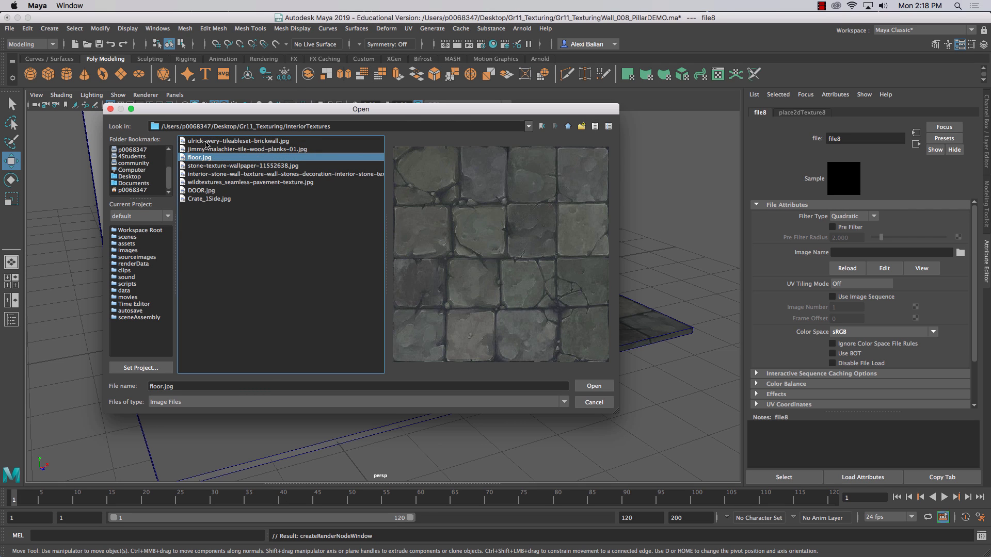
pyautogui.click(591, 386)
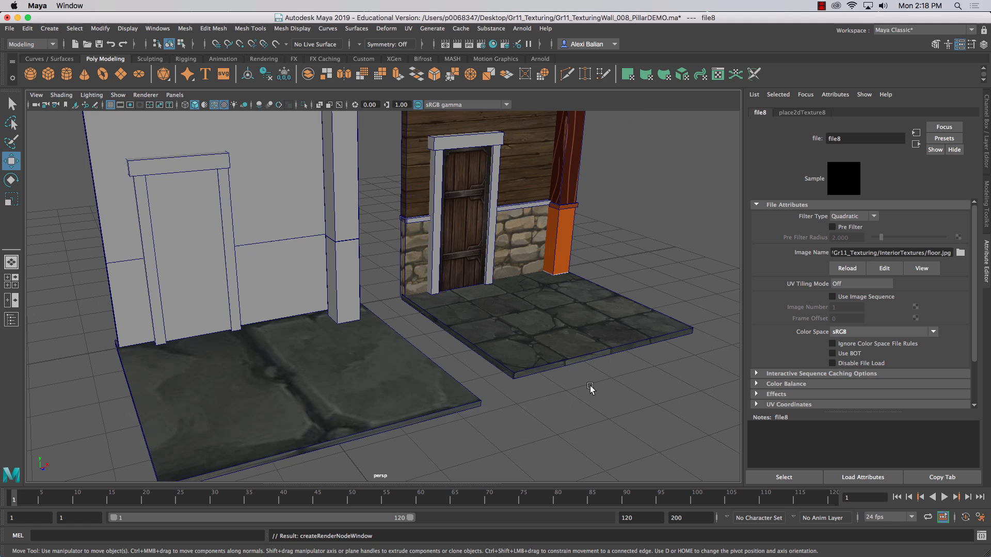
# - Display the scene shaded with texture maps and compare the new floor's texture with the reference floor
pyautogui.scroll(-5, 180, 426)
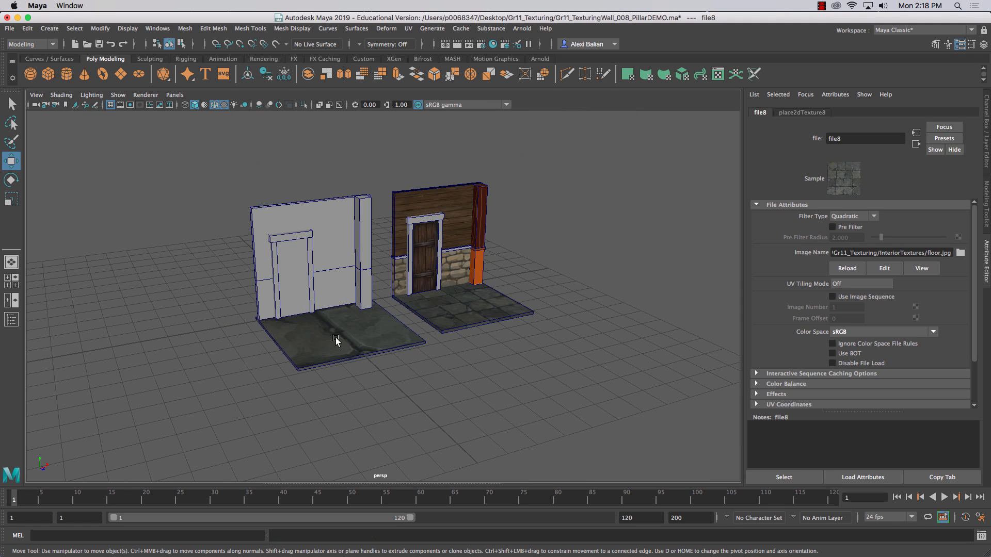
pyautogui.scroll(5, 333, 338)
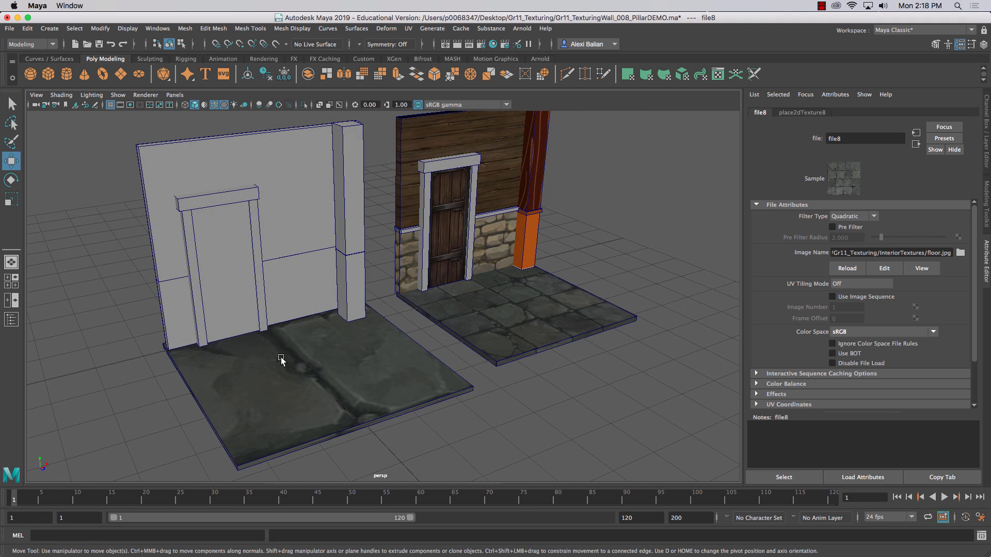
pyautogui.press('6')
pyautogui.press('6')
pyautogui.press('6')
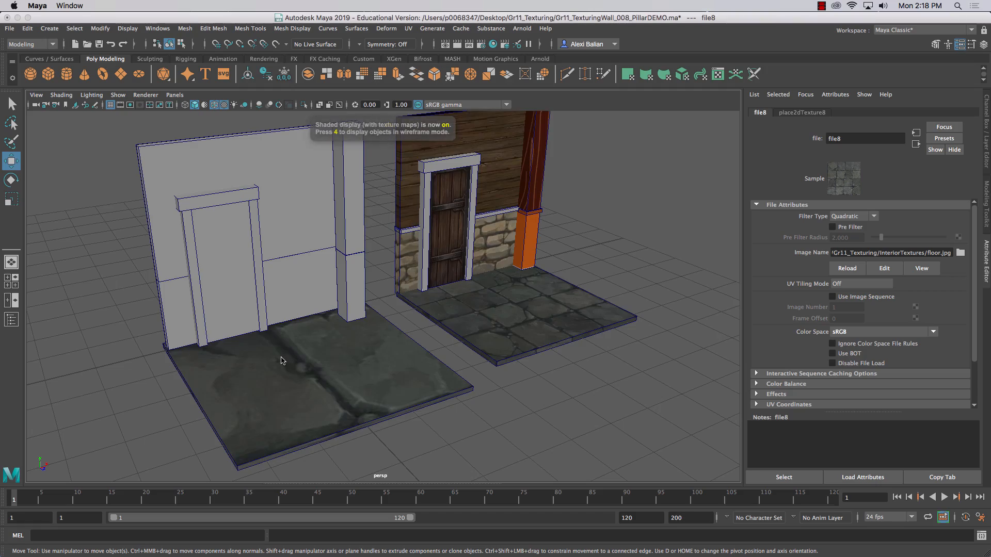
pyautogui.scroll(2, 299, 366)
pyautogui.scroll(-4, 294, 357)
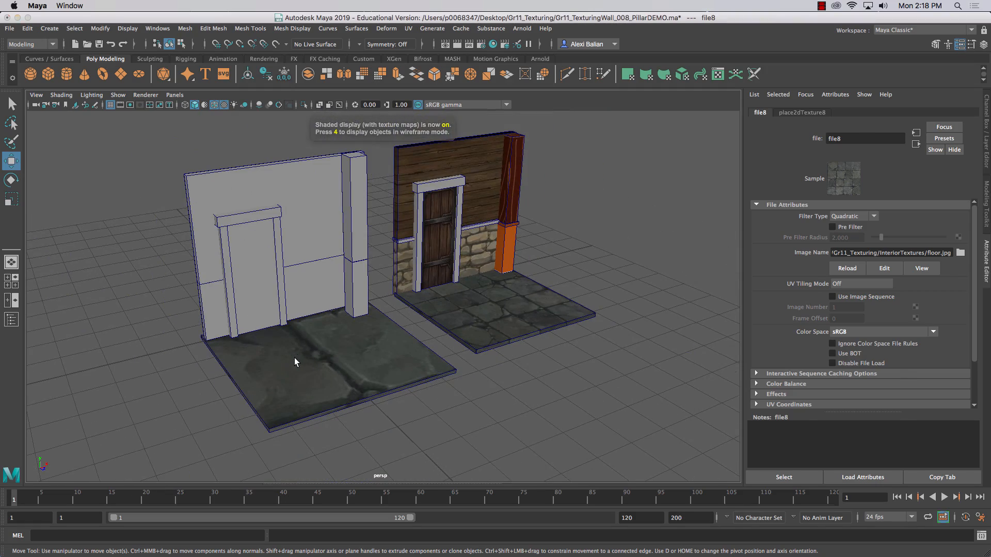
# - Apply an automatic UV projection to the Floor1 object
pyautogui.click(294, 358)
pyautogui.keyDown('alt'); pyautogui.moveTo(263, 400); pyautogui.dragTo(277, 416); pyautogui.keyUp('alt')
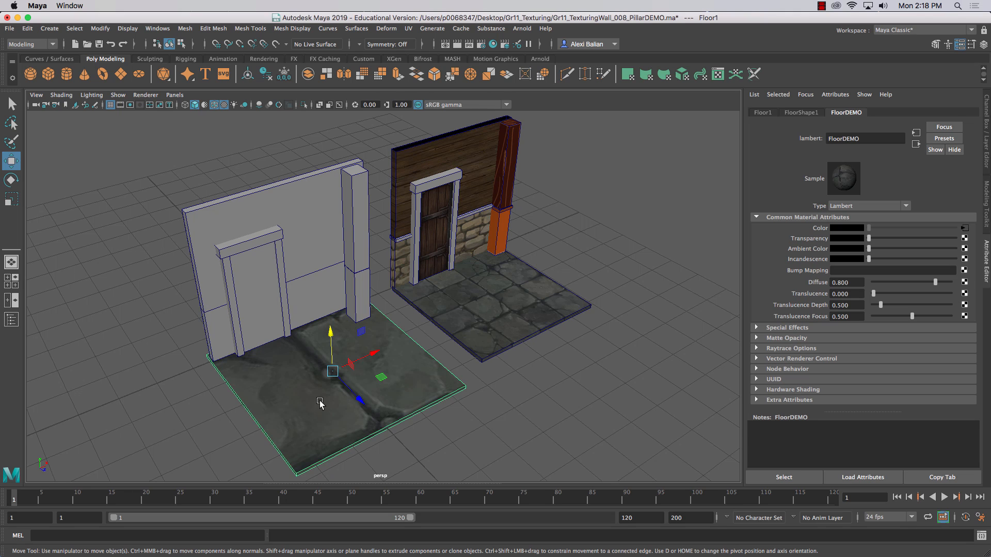
pyautogui.scroll(-3, 321, 403)
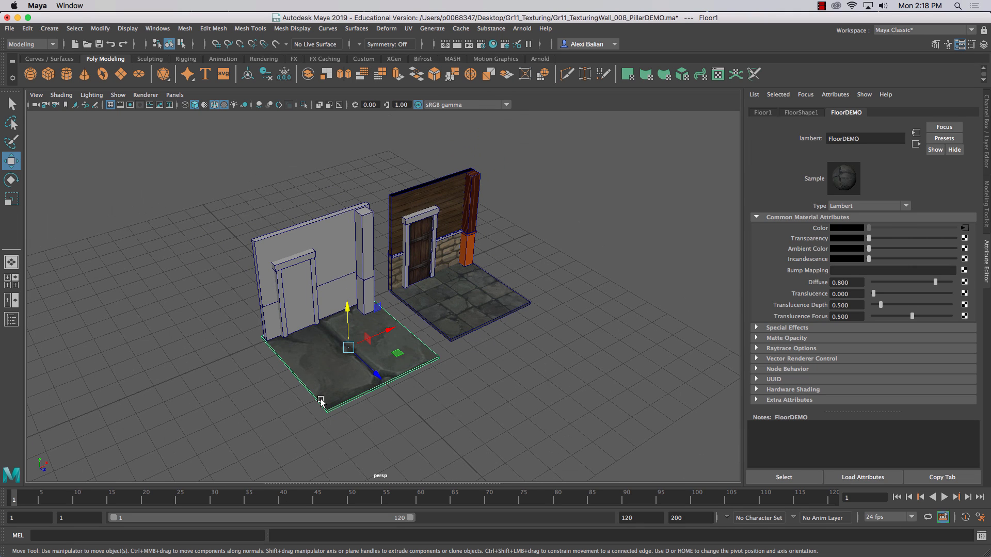
pyautogui.click(682, 74)
pyautogui.scroll(-3, 320, 341)
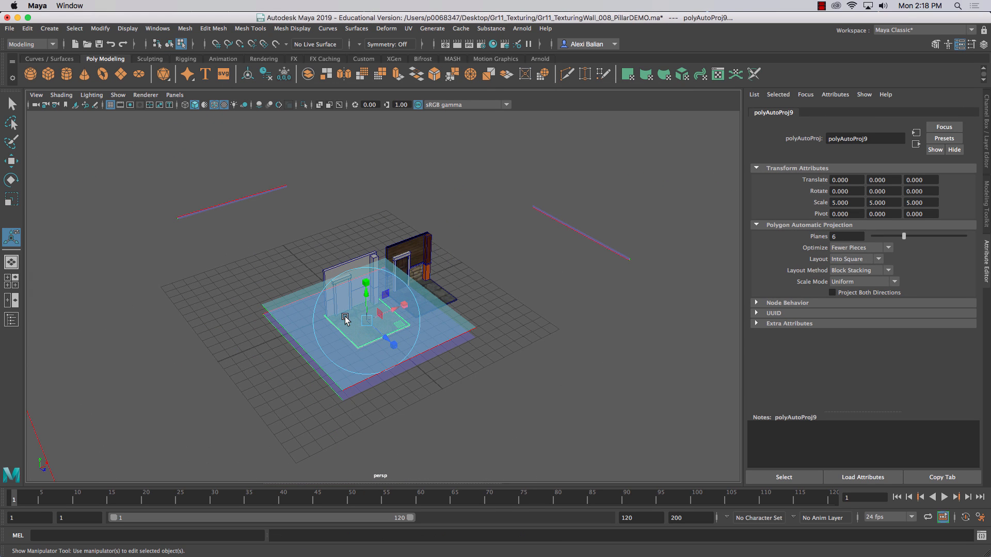
pyautogui.keyDown('alt'); pyautogui.moveTo(347, 318); pyautogui.dragTo(321, 308); pyautogui.keyUp('alt')
pyautogui.scroll(3, 330, 305)
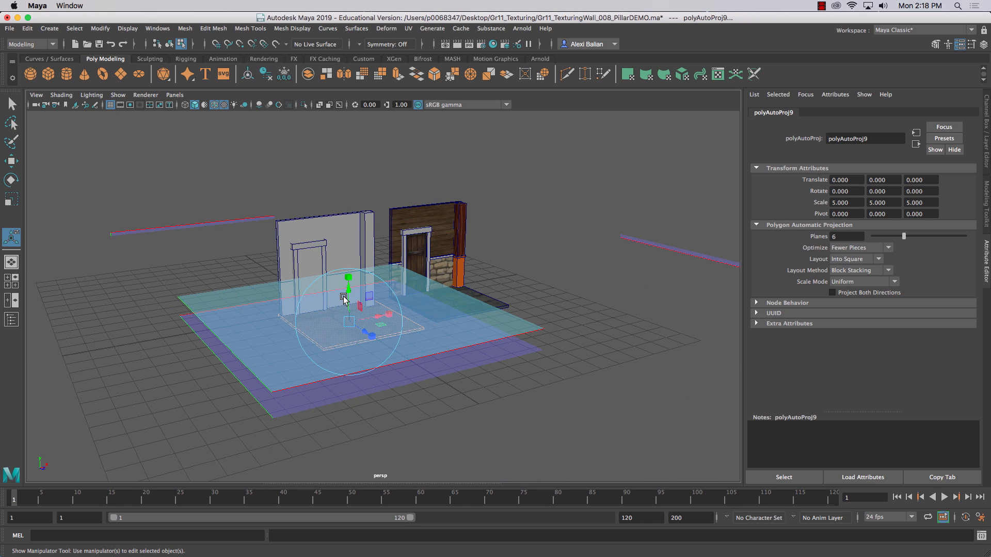
# - Open the UV Editor, make it narrower and place it beside the 3D view of the floor
pyautogui.click(408, 28)
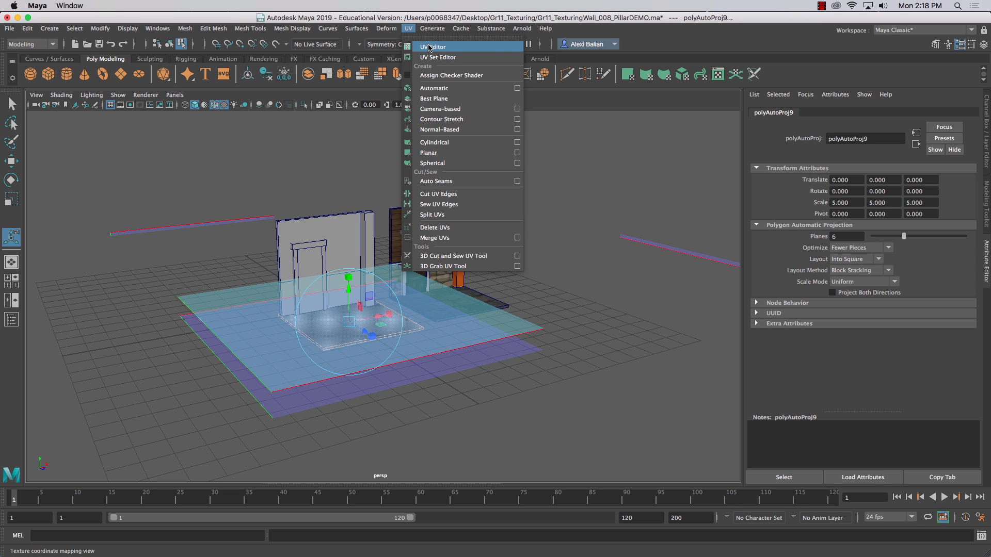
pyautogui.click(428, 48)
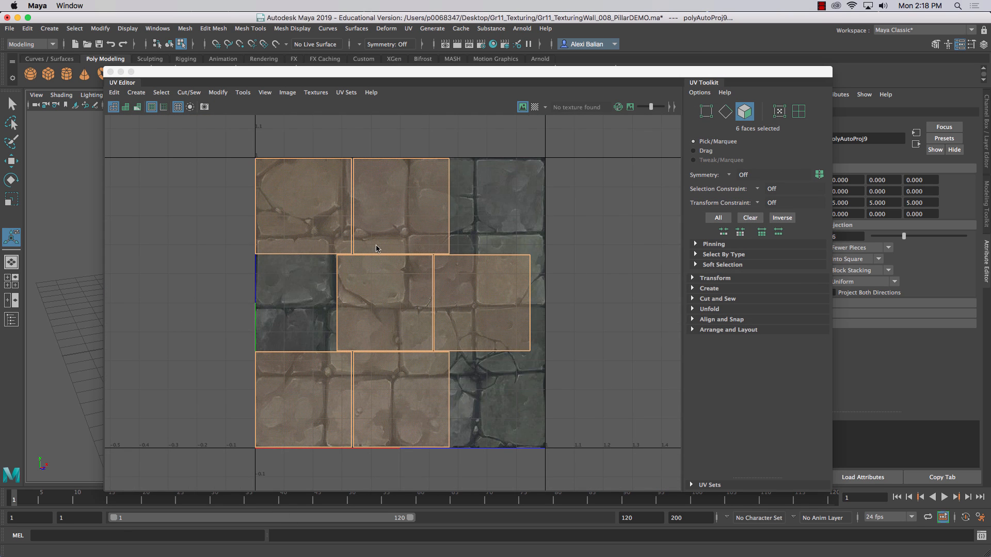
pyautogui.scroll(-4, 376, 248)
pyautogui.moveTo(104, 178); pyautogui.dragTo(363, 178)
pyautogui.moveTo(438, 72); pyautogui.dragTo(597, 39)
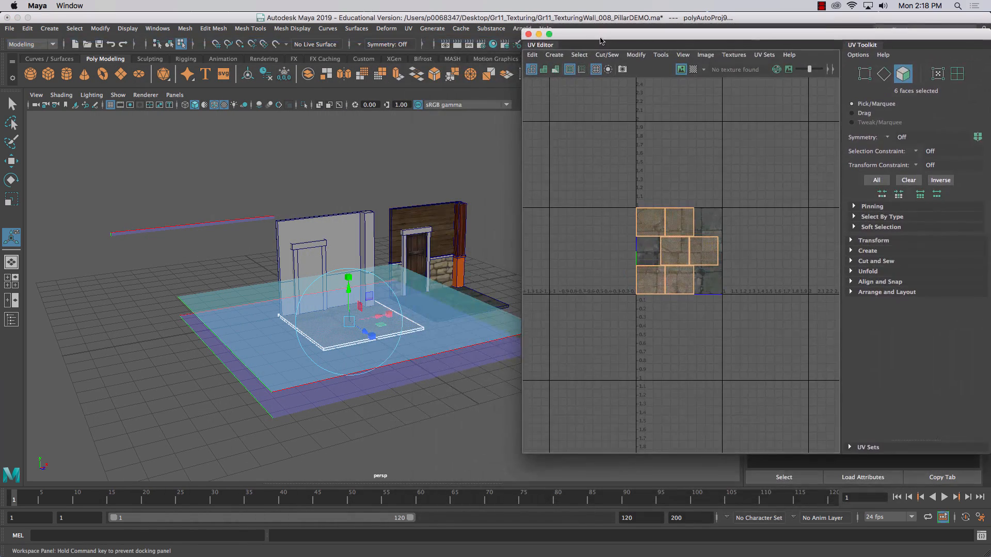
# - Select the top face of Floor1 in face mode to identify its UV shell
pyautogui.press('f')
pyautogui.keyDown('alt'); pyautogui.moveTo(350, 237); pyautogui.dragTo(251, 219, button='middle'); pyautogui.keyUp('alt')
pyautogui.keyDown('alt'); pyautogui.moveTo(251, 219); pyautogui.dragTo(244, 254); pyautogui.keyUp('alt')
pyautogui.moveTo(279, 312); pyautogui.dragTo(282, 292, button='right')
pyautogui.click(283, 292)
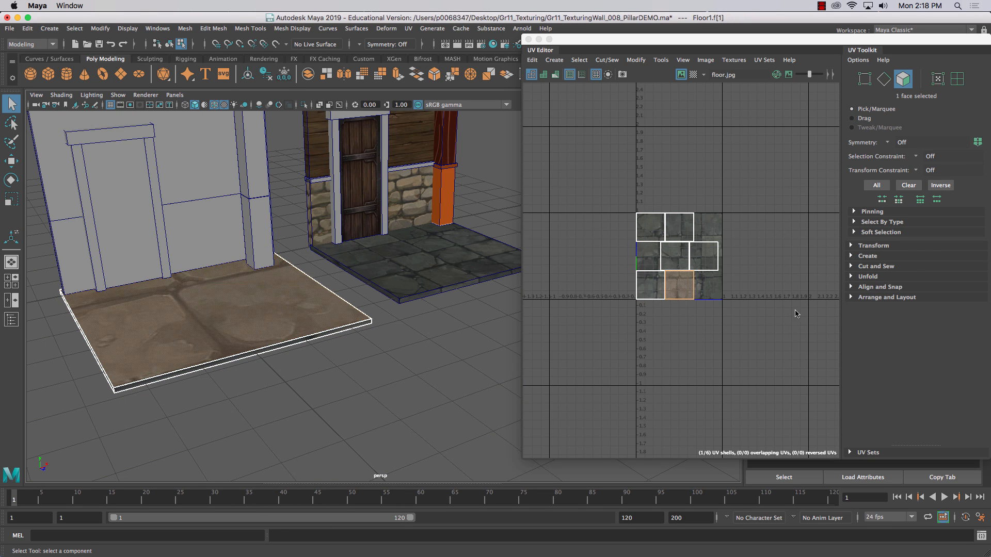
pyautogui.click(686, 294)
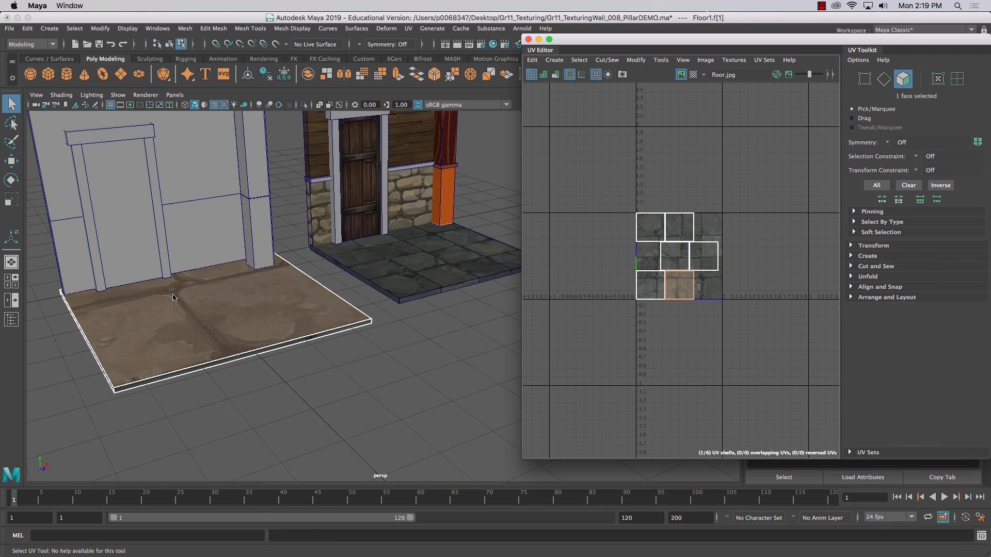
# - Move Floor1's five other UV shells sideways off the texture square, leaving only the top face's shell on it
pyautogui.click(652, 227)
pyautogui.keyDown('shift'); pyautogui.click(680, 227); pyautogui.keyUp('shift')
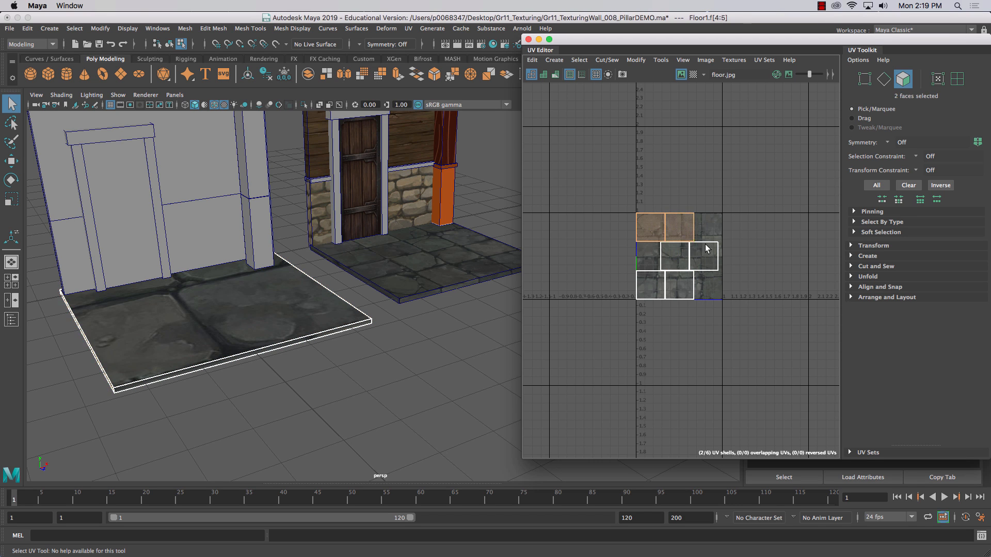
pyautogui.keyDown('shift'); pyautogui.click(704, 256); pyautogui.keyUp('shift')
pyautogui.keyDown('shift'); pyautogui.click(674, 257); pyautogui.keyUp('shift')
pyautogui.keyDown('shift'); pyautogui.click(660, 283); pyautogui.keyUp('shift')
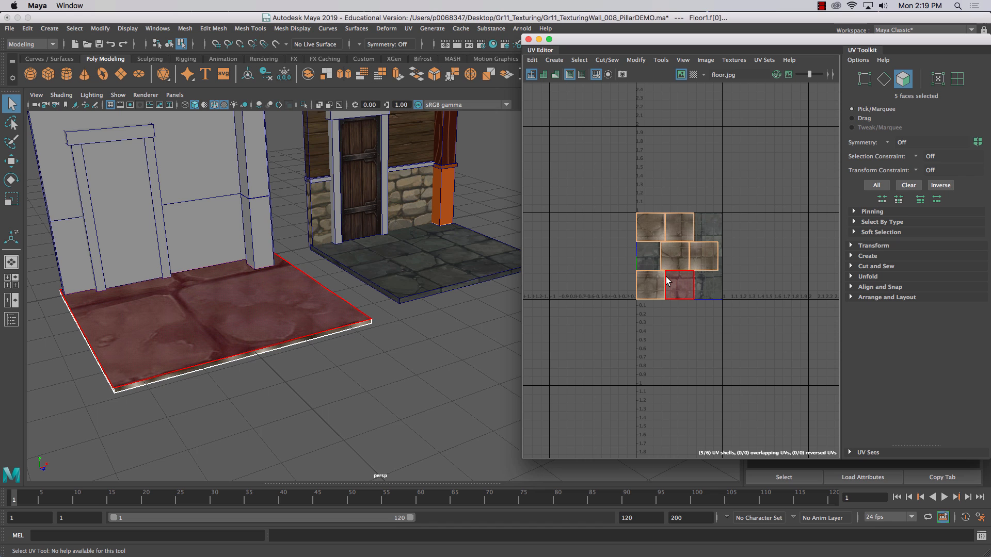
pyautogui.press('w')
pyautogui.moveTo(721, 261); pyautogui.dragTo(622, 262)
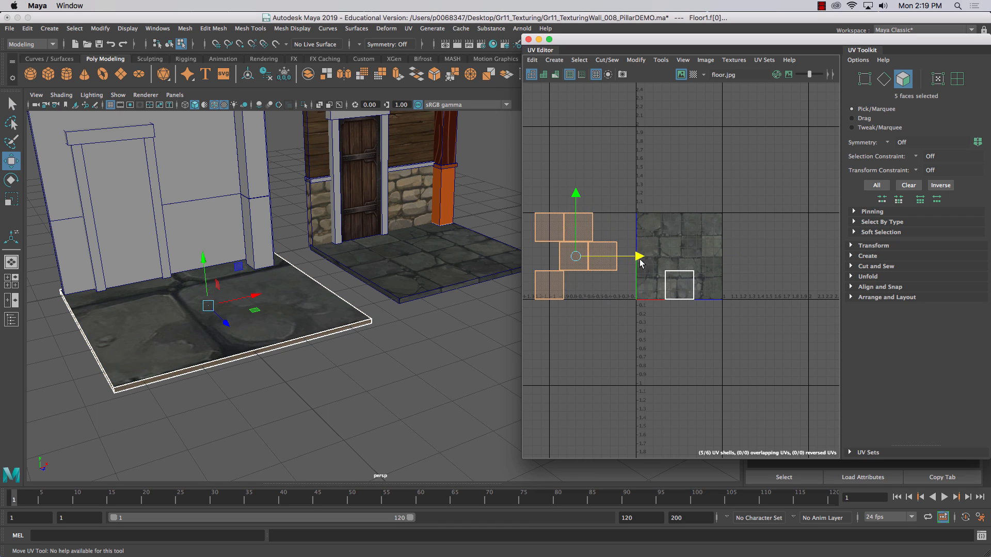
# - Move the top face's UV shell to the centre of the floor.jpg texture square
pyautogui.click(683, 289)
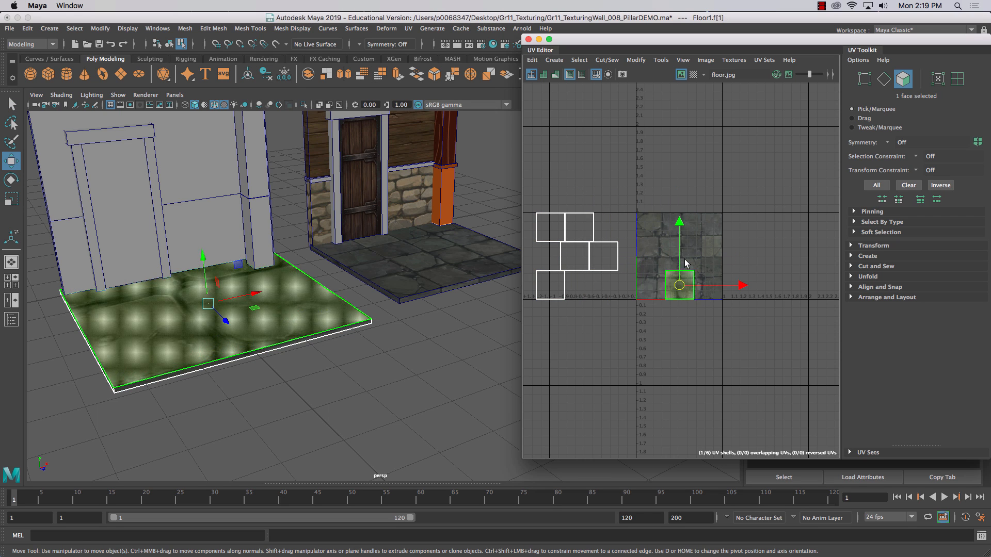
pyautogui.moveTo(681, 262); pyautogui.dragTo(679, 230)
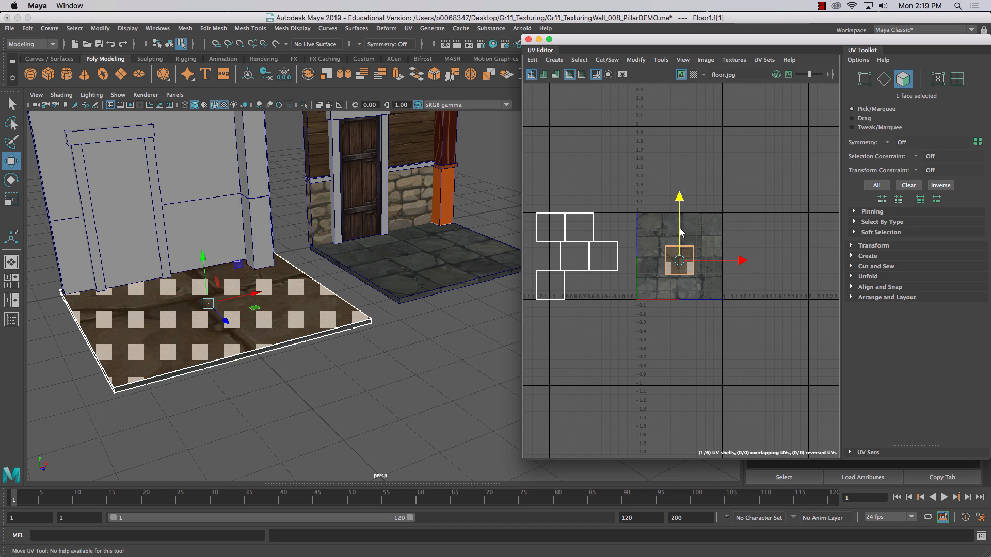
pyautogui.scroll(5, 676, 244)
pyautogui.moveTo(521, 230); pyautogui.dragTo(498, 229)
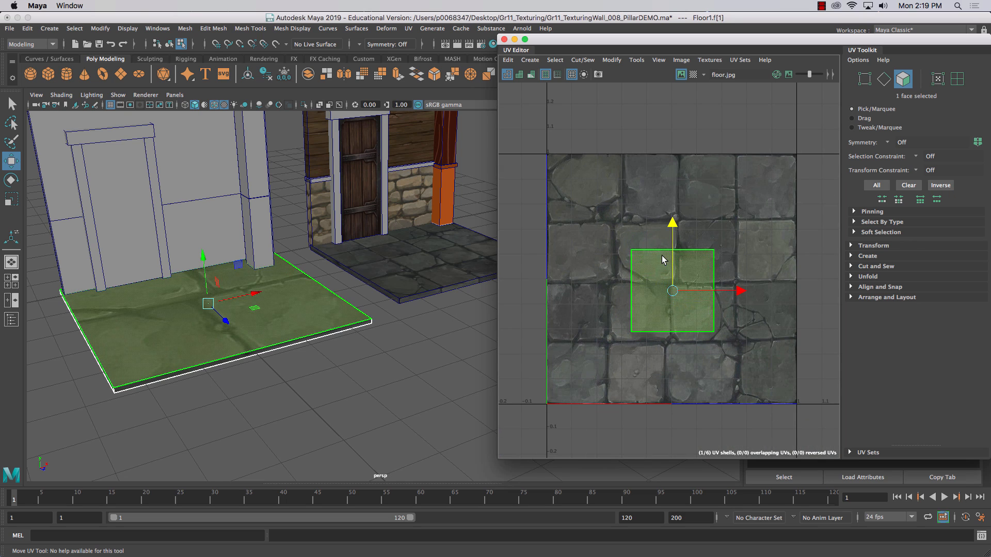
pyautogui.moveTo(663, 259); pyautogui.dragTo(672, 258)
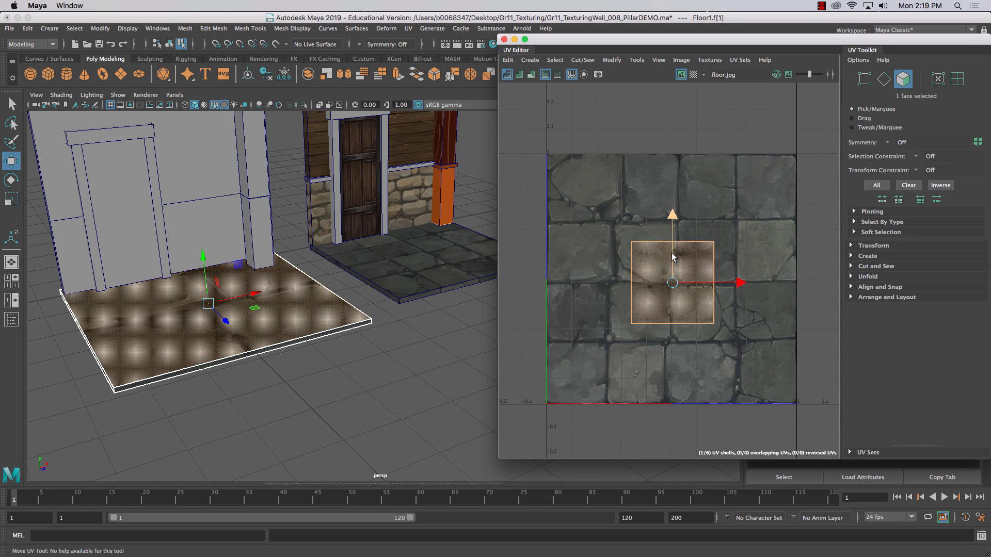
# - Scale the top face's UV shell uniformly to fill the texture square, nudge it up to the border and check the floor
pyautogui.scroll(-6, 676, 298)
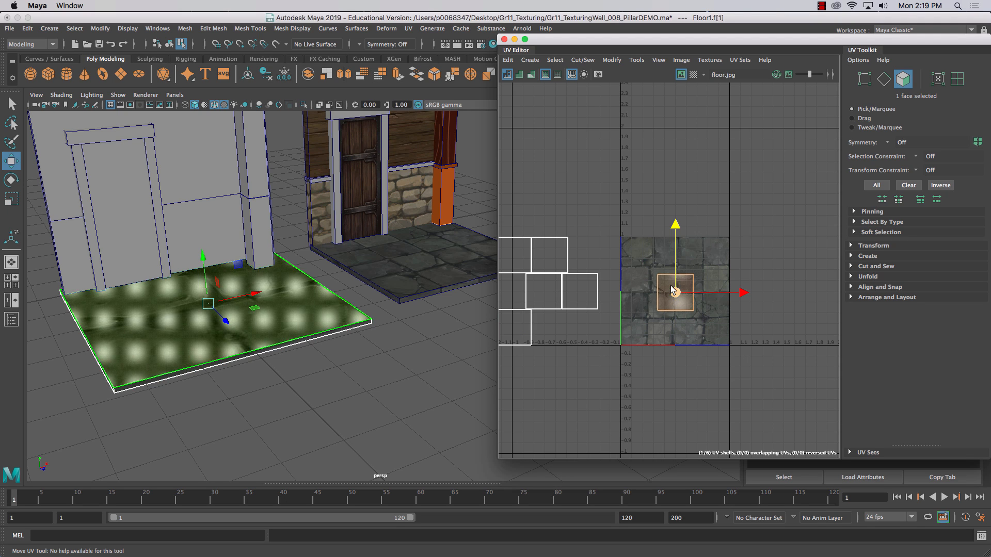
pyautogui.press('r')
pyautogui.moveTo(671, 286); pyautogui.dragTo(800, 280)
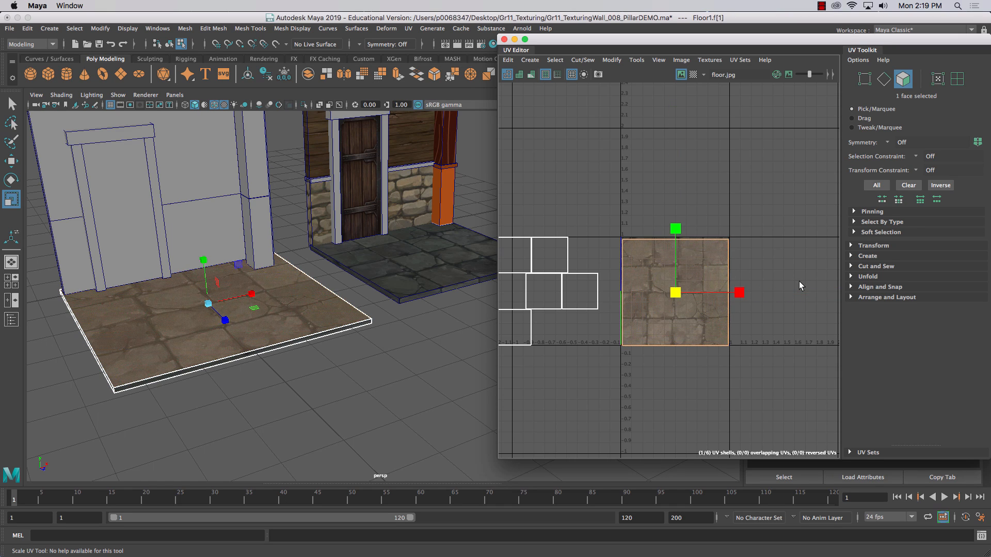
pyautogui.press('w')
pyautogui.moveTo(677, 274); pyautogui.dragTo(676, 272)
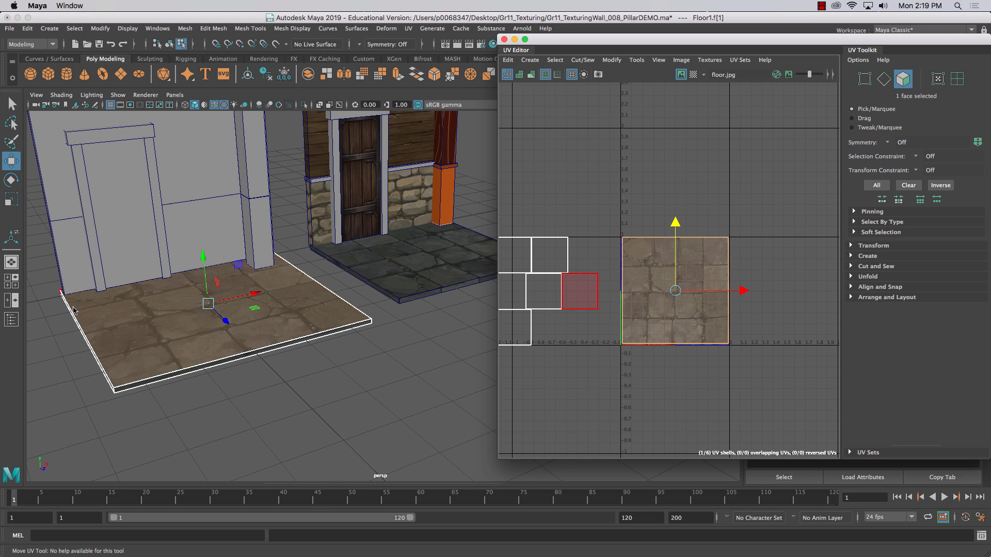
pyautogui.scroll(5, 122, 309)
pyautogui.scroll(-3, 122, 308)
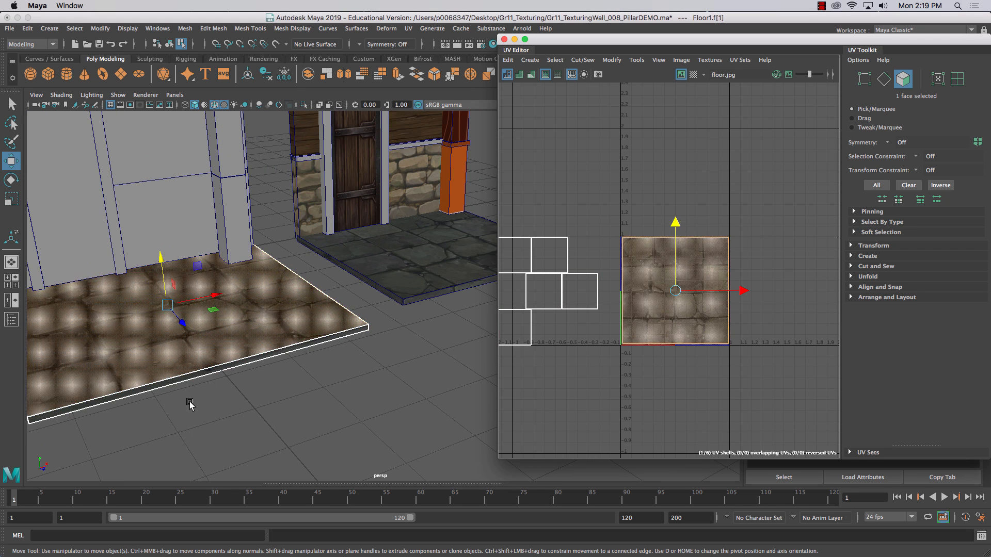
pyautogui.click(190, 403)
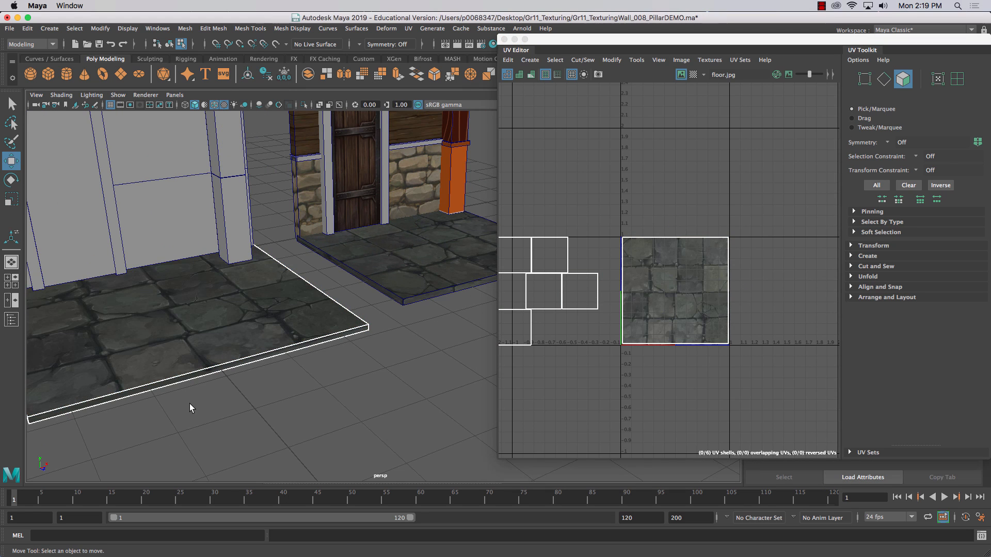
pyautogui.keyDown('alt'); pyautogui.moveTo(190, 400); pyautogui.dragTo(243, 377); pyautogui.keyUp('alt')
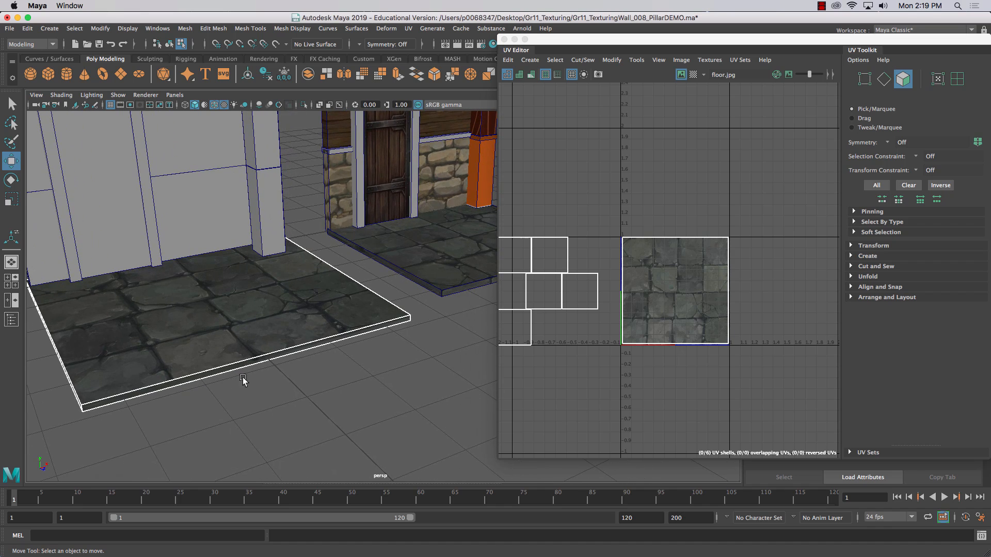
# - Align the UV pairs on the right and left sides of the top face's shell with the texture borders
pyautogui.scroll(5, 677, 304)
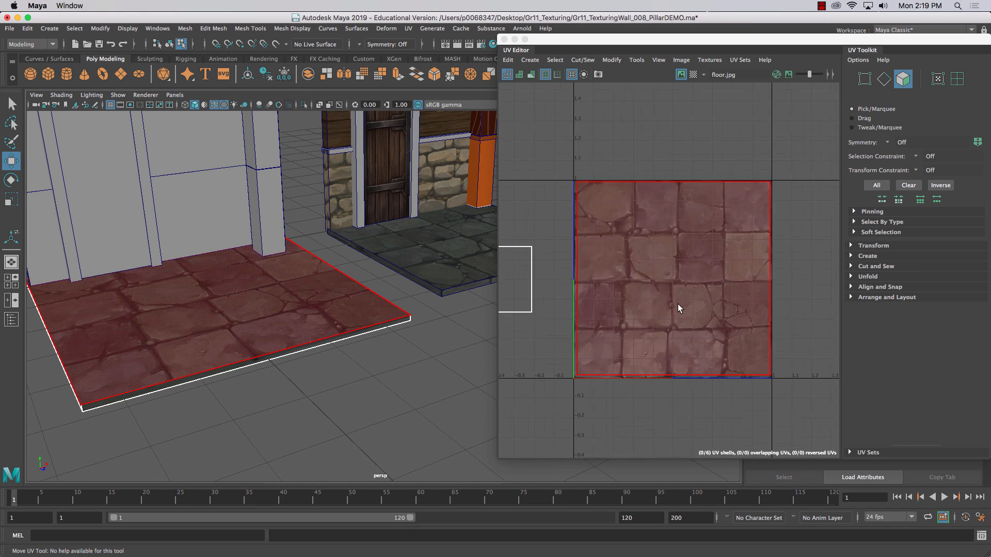
pyautogui.scroll(-2, 677, 305)
pyautogui.rightClick(684, 259)
pyautogui.moveTo(684, 259); pyautogui.dragTo(741, 263, button='right')
pyautogui.moveTo(676, 290); pyautogui.dragTo(729, 264, button='right')
pyautogui.moveTo(742, 176); pyautogui.dragTo(785, 375)
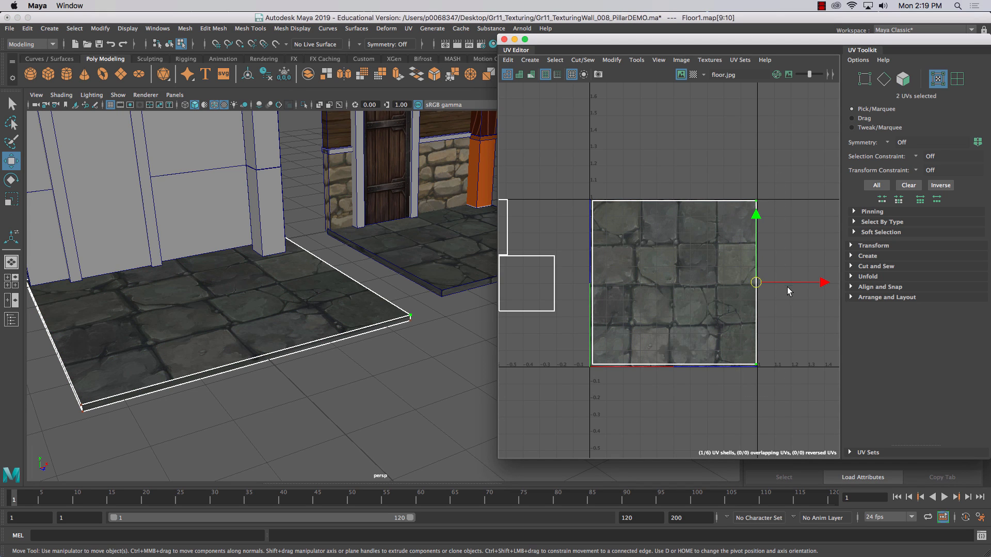
pyautogui.moveTo(788, 292); pyautogui.dragTo(792, 286)
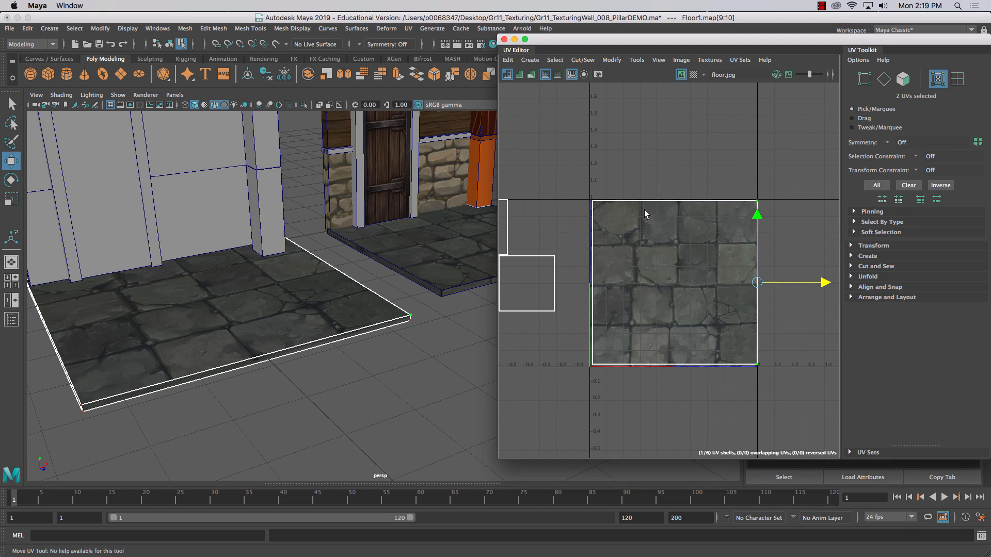
pyautogui.moveTo(652, 186); pyautogui.dragTo(574, 457)
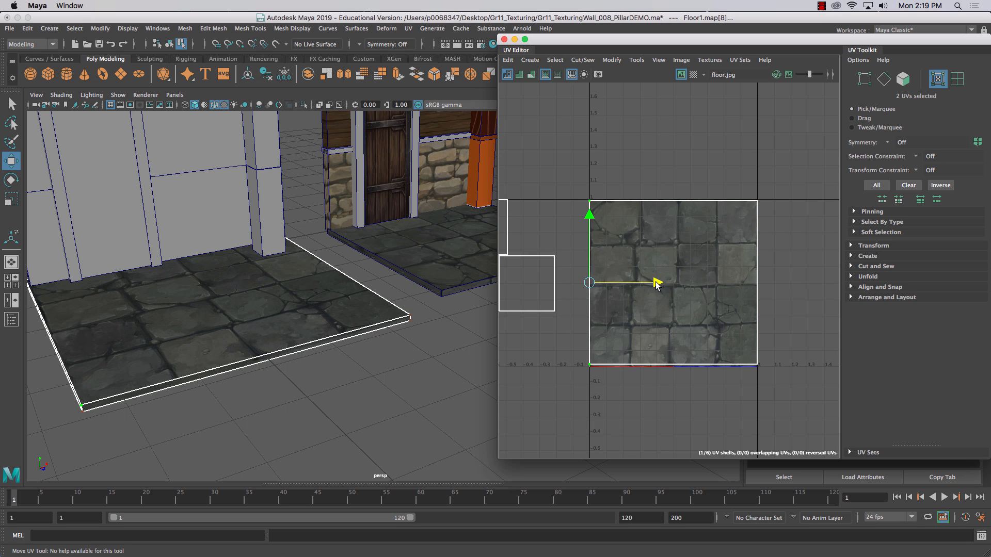
# - Align the UV pairs at the top and bottom of the top face's shell with the texture borders
pyautogui.moveTo(576, 181); pyautogui.dragTo(804, 235)
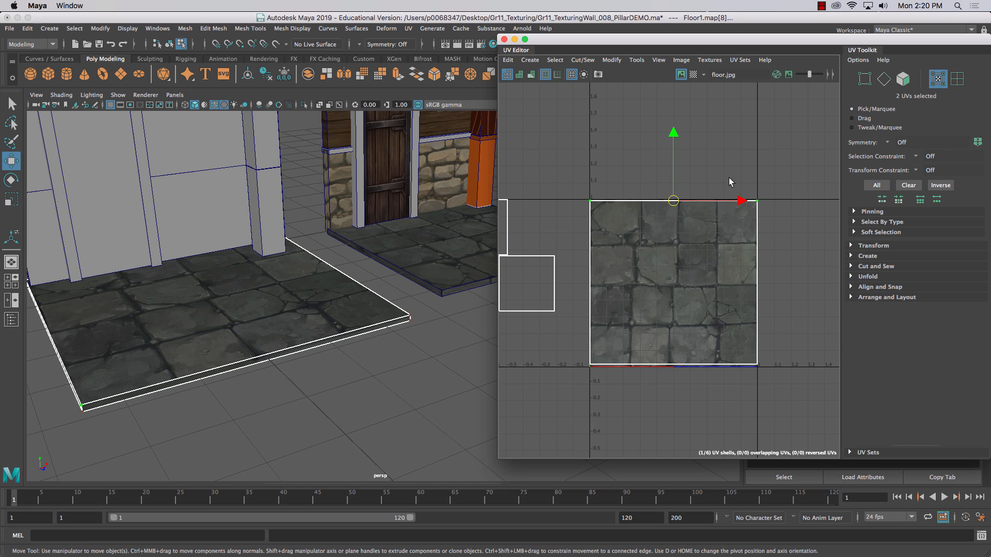
pyautogui.click(673, 179)
pyautogui.moveTo(786, 340); pyautogui.dragTo(587, 403)
pyautogui.moveTo(673, 316); pyautogui.dragTo(672, 319)
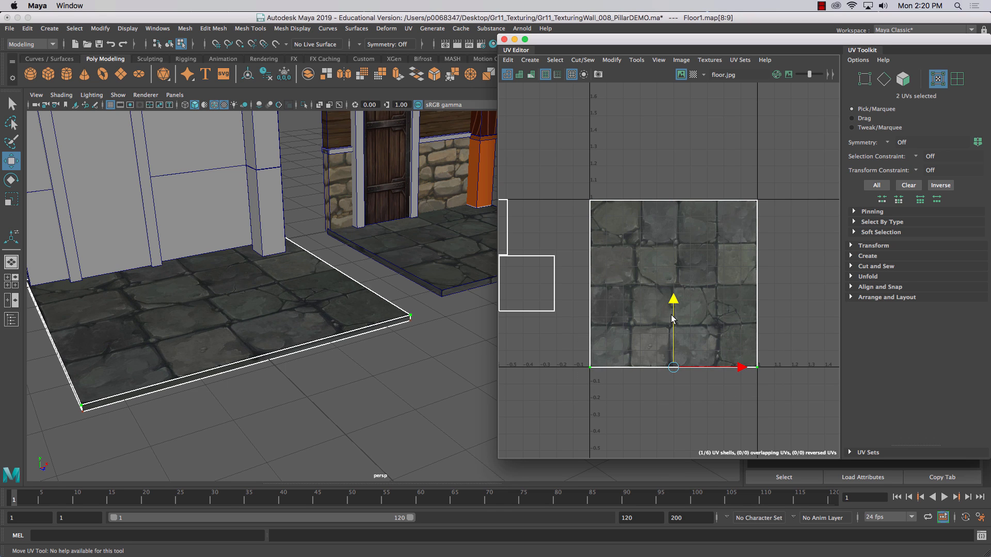
pyautogui.moveTo(640, 282); pyautogui.dragTo(677, 283, button='right')
pyautogui.scroll(-5, 677, 283)
pyautogui.scroll(4, 677, 283)
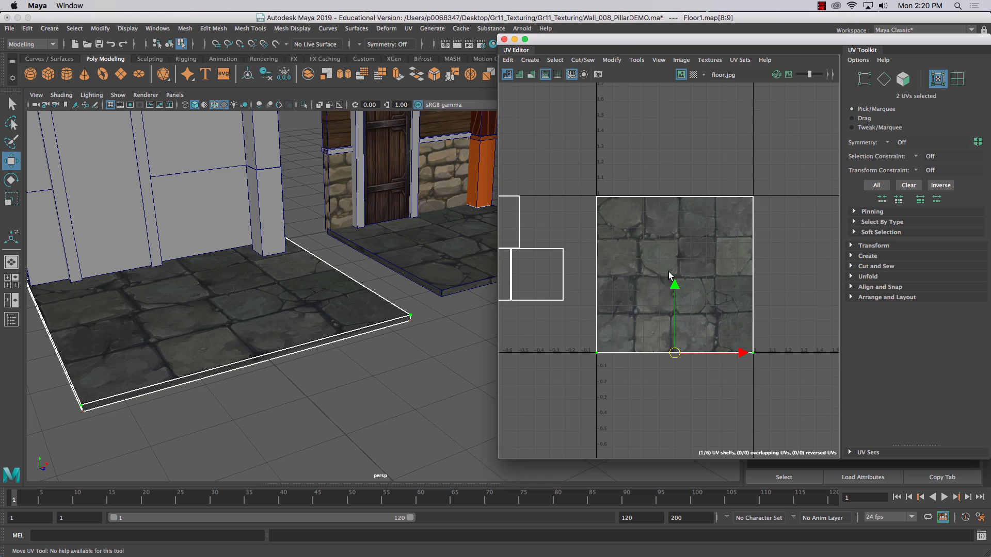
# - Select the floor's front side face, its top face and their shared edge to examine how they correspond in the UVs
pyautogui.moveTo(310, 261); pyautogui.dragTo(310, 289, button='right')
pyautogui.click(276, 356)
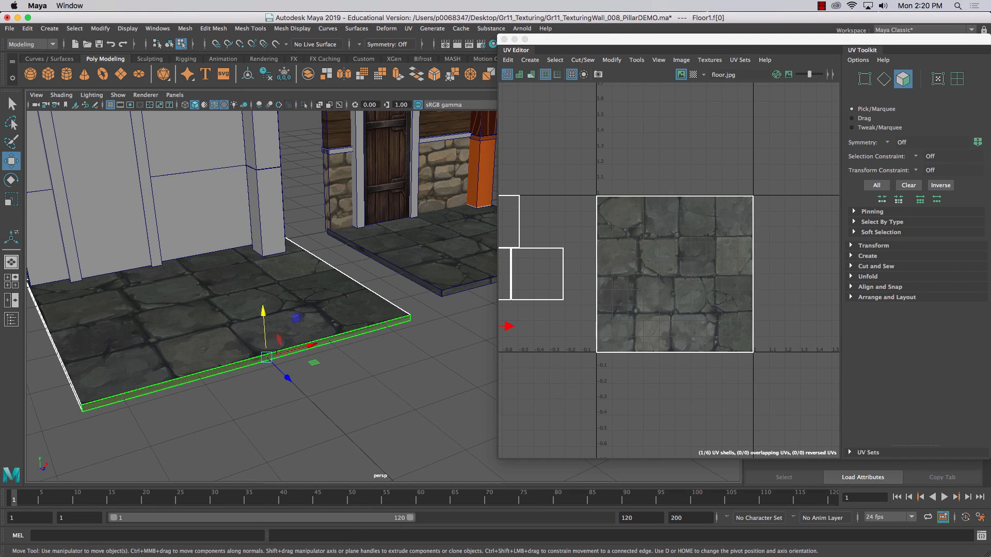
pyautogui.click(188, 298)
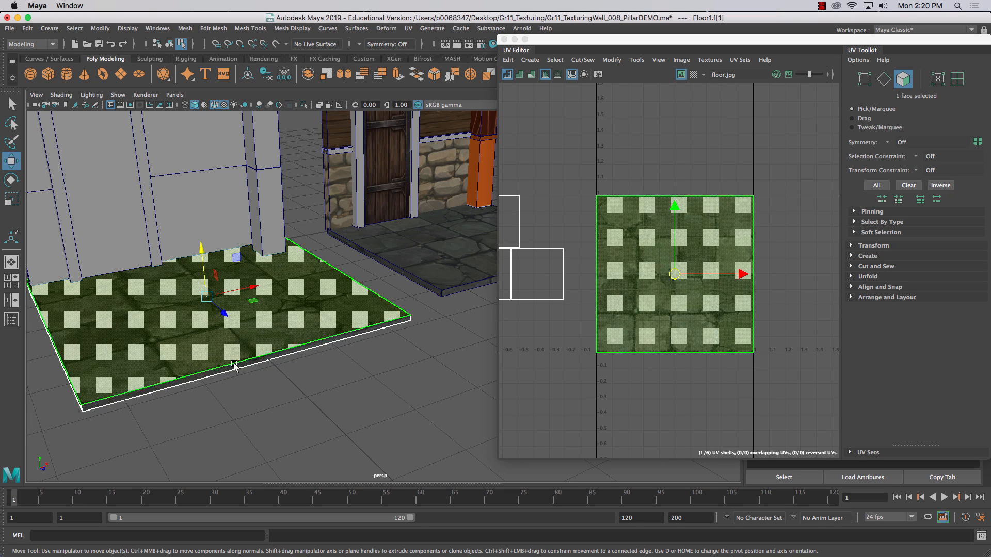
pyautogui.moveTo(237, 359); pyautogui.dragTo(232, 230, button='right')
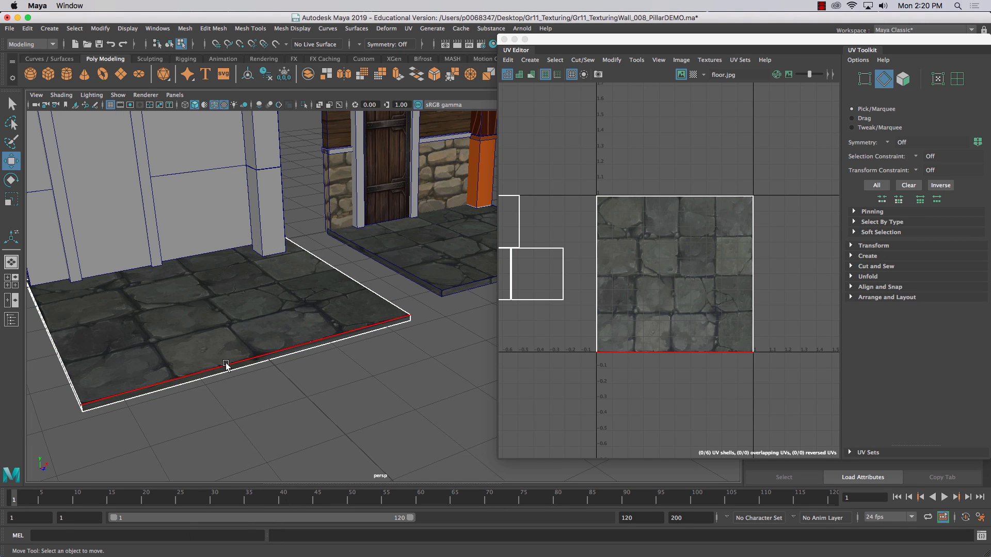
pyautogui.click(226, 366)
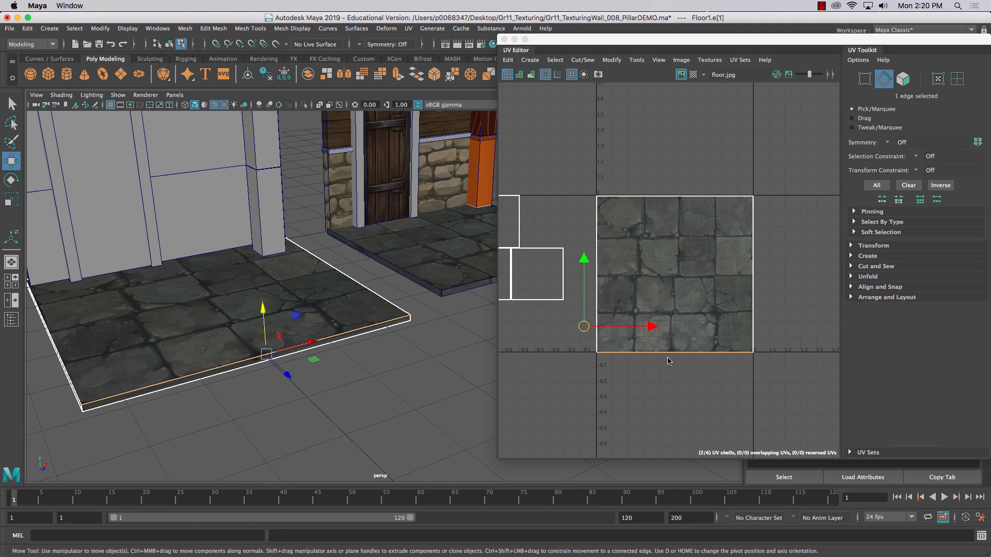
# - Move the front side face's UV shell onto the texture, centred along the lower border of the top face's shell
pyautogui.moveTo(209, 381); pyautogui.dragTo(209, 290, button='right')
pyautogui.click(199, 375)
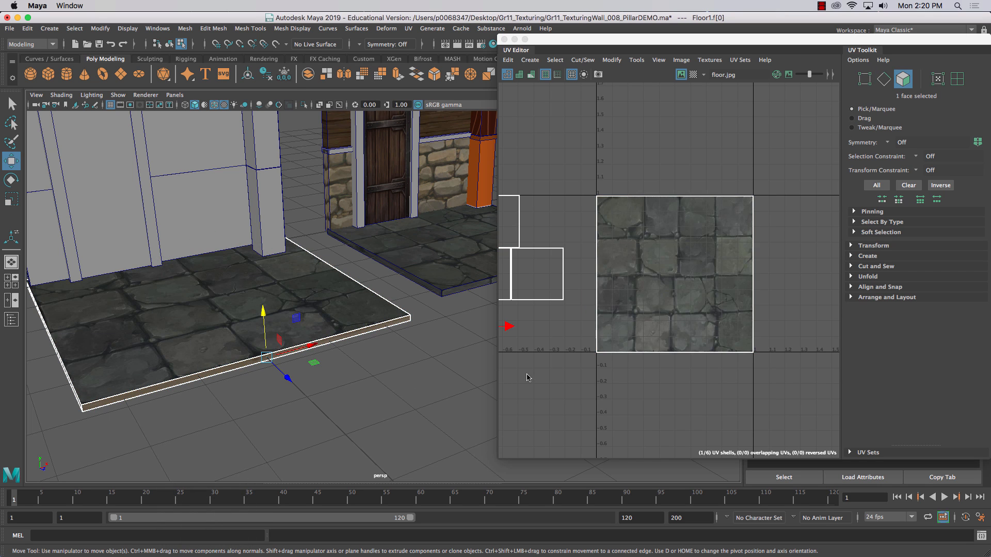
pyautogui.scroll(-6, 531, 376)
pyautogui.moveTo(535, 356); pyautogui.dragTo(614, 356)
pyautogui.scroll(5, 574, 280)
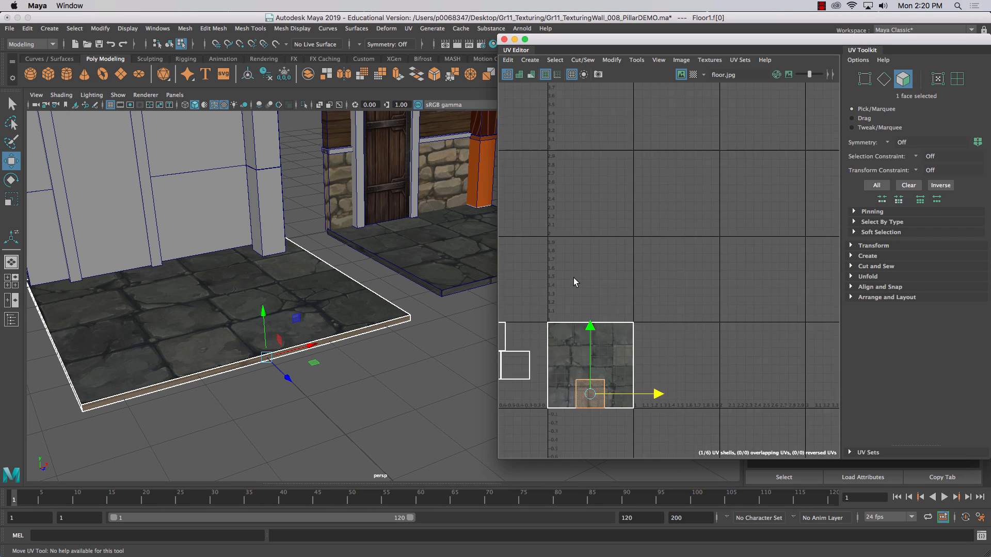
pyautogui.keyDown('alt'); pyautogui.moveTo(590, 320); pyautogui.dragTo(624, 159, button='middle'); pyautogui.keyUp('alt')
pyautogui.scroll(4, 634, 189)
pyautogui.scroll(2, 633, 190)
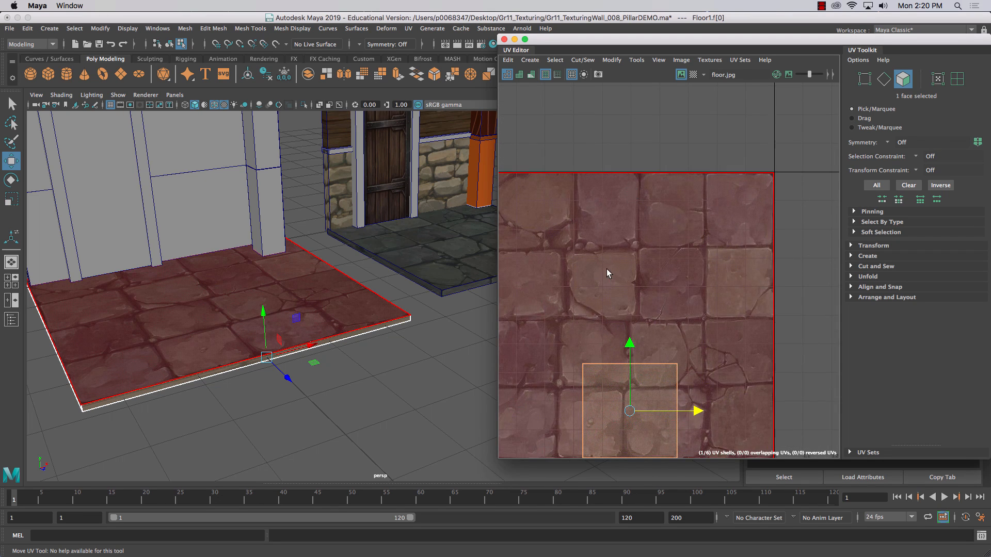
pyautogui.scroll(-2, 607, 263)
pyautogui.keyDown('alt'); pyautogui.moveTo(607, 254); pyautogui.dragTo(658, 156, button='middle'); pyautogui.keyUp('alt')
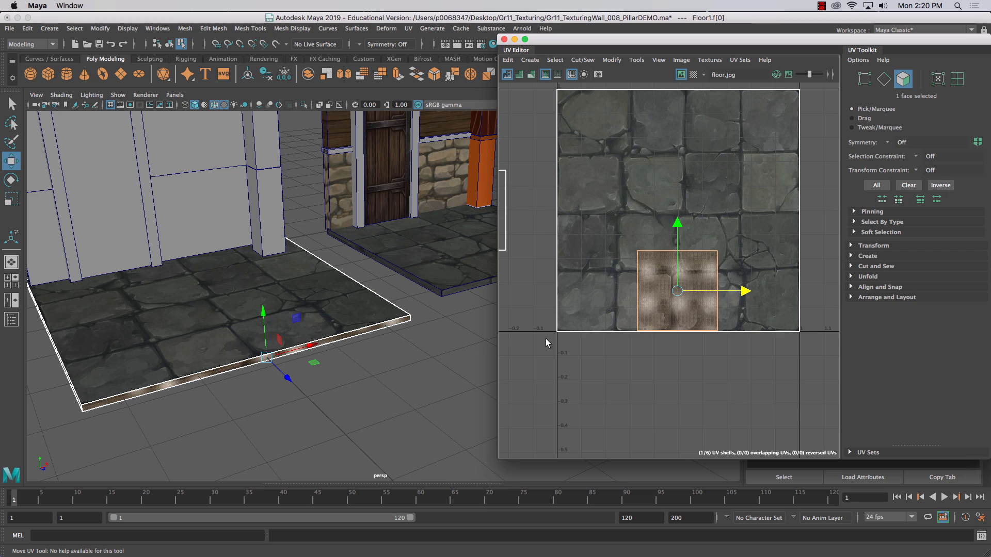
# - Select the floor's upper front edge in the UV Editor to examine where it lies on both shells
pyautogui.moveTo(670, 251); pyautogui.dragTo(669, 218, button='right')
pyautogui.click(658, 332)
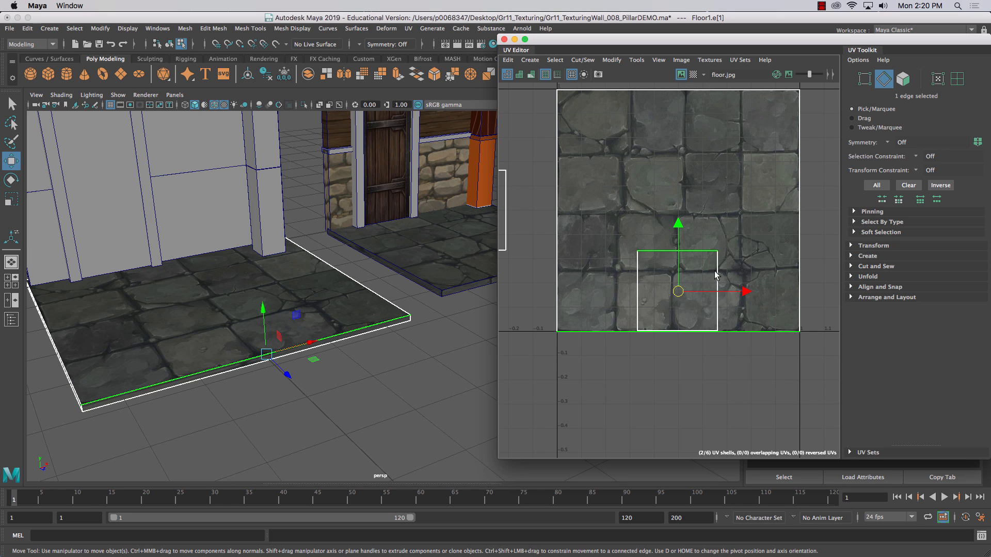
pyautogui.scroll(-3, 671, 317)
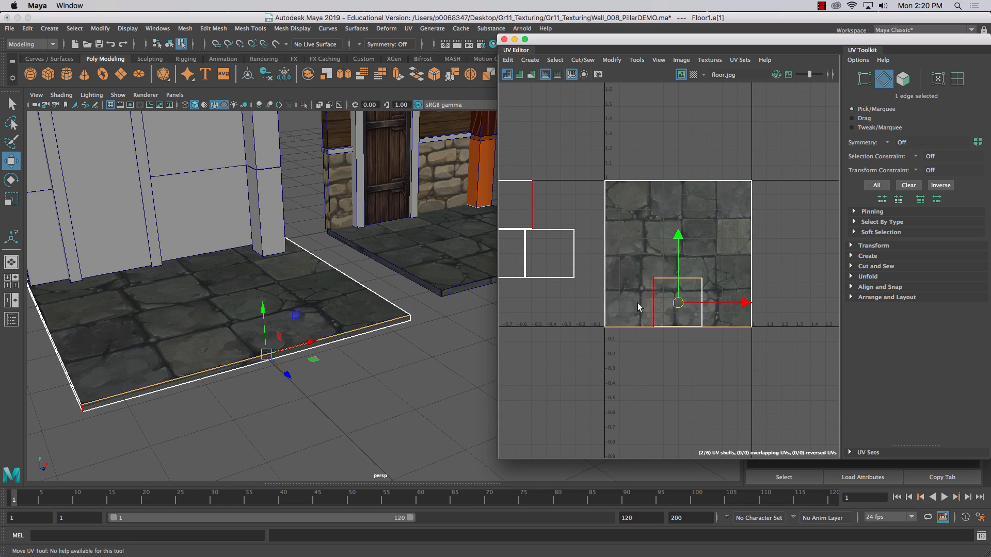
# - Scale the front side face's UV shell into a thin full-width strip and move it directly below the top face's shell
pyautogui.moveTo(116, 262); pyautogui.dragTo(129, 364, button='right')
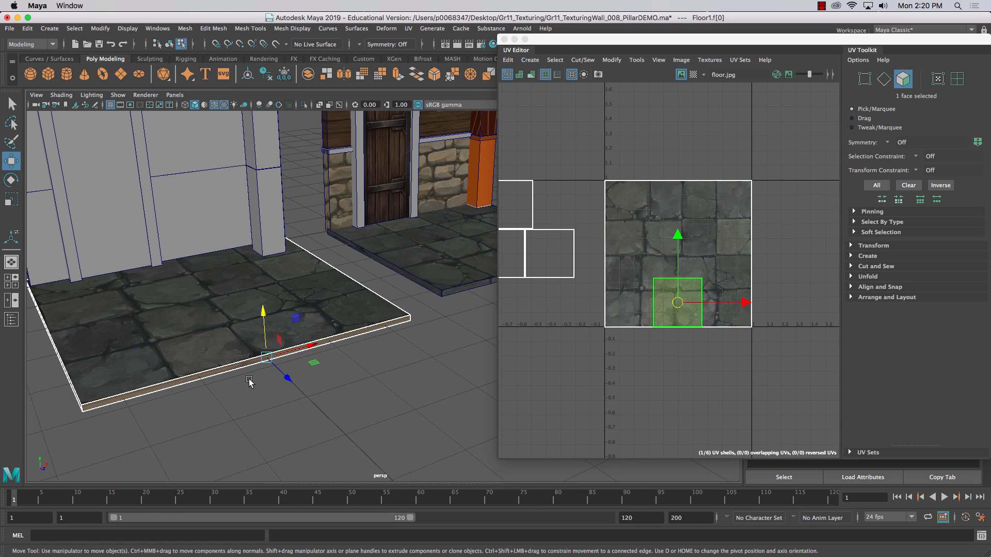
pyautogui.press('r')
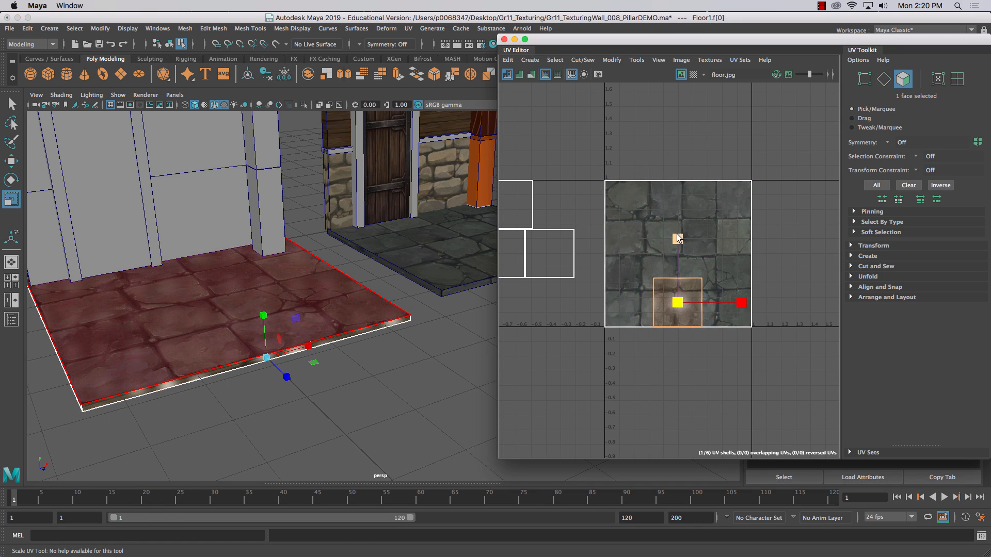
pyautogui.moveTo(679, 236); pyautogui.dragTo(679, 294)
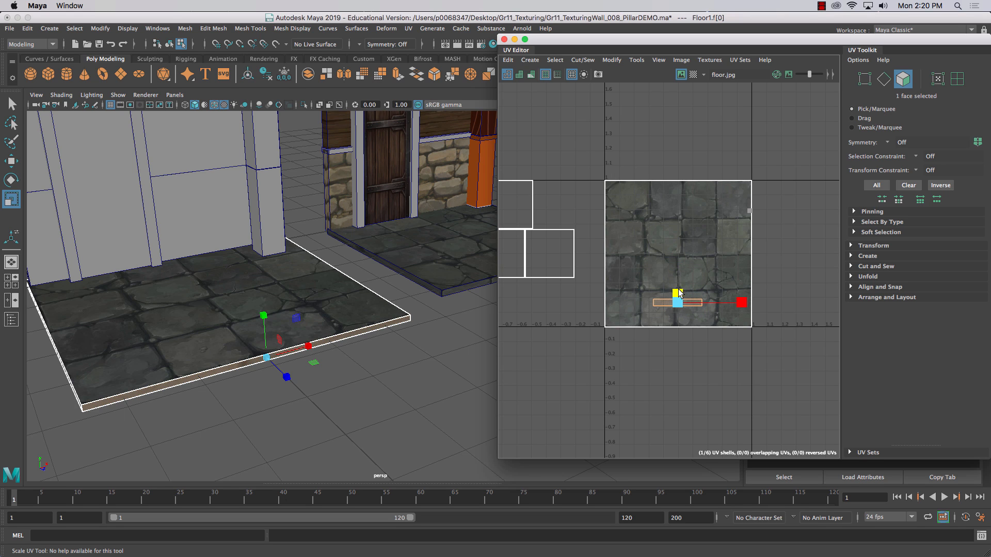
pyautogui.moveTo(741, 303); pyautogui.dragTo(870, 302)
pyautogui.press('w')
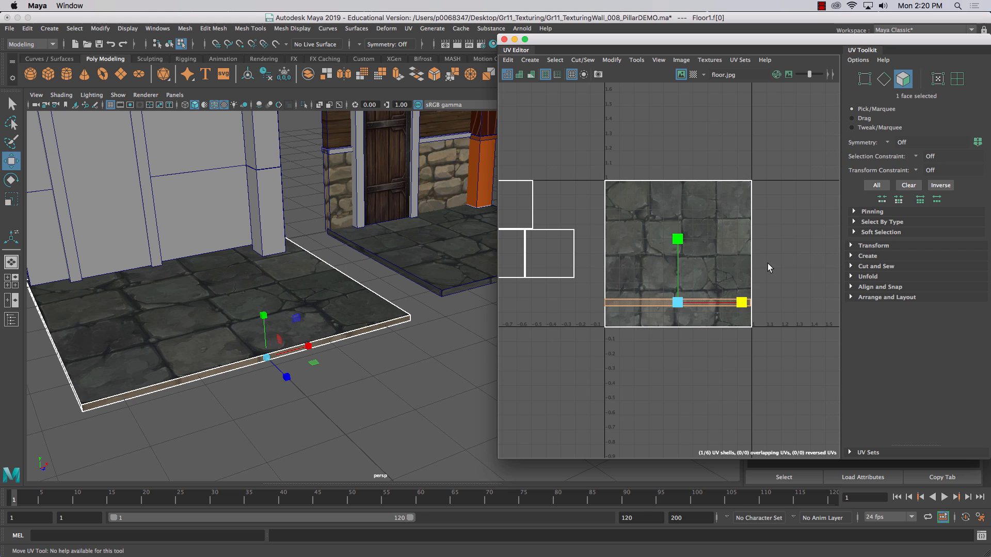
pyautogui.moveTo(680, 254); pyautogui.dragTo(676, 280)
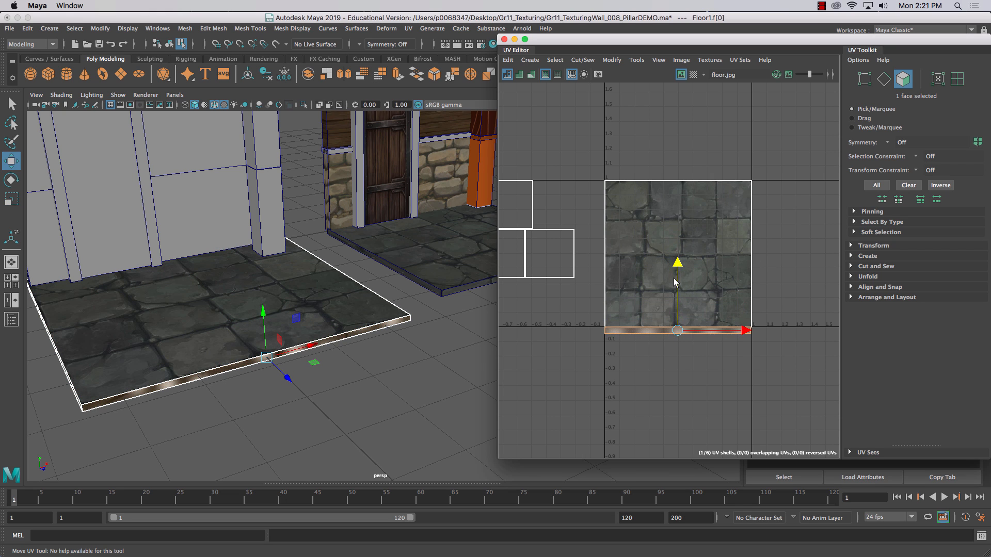
# - Compare the front side face's UV strip with the top face's shell and examine the texture along the floor's front edge
pyautogui.scroll(3, 652, 362)
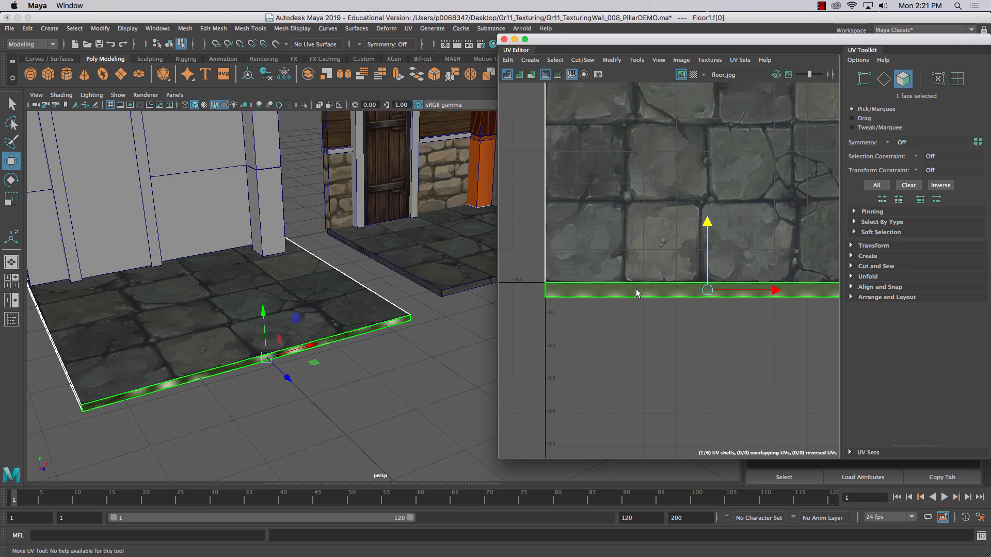
pyautogui.scroll(-3, 636, 289)
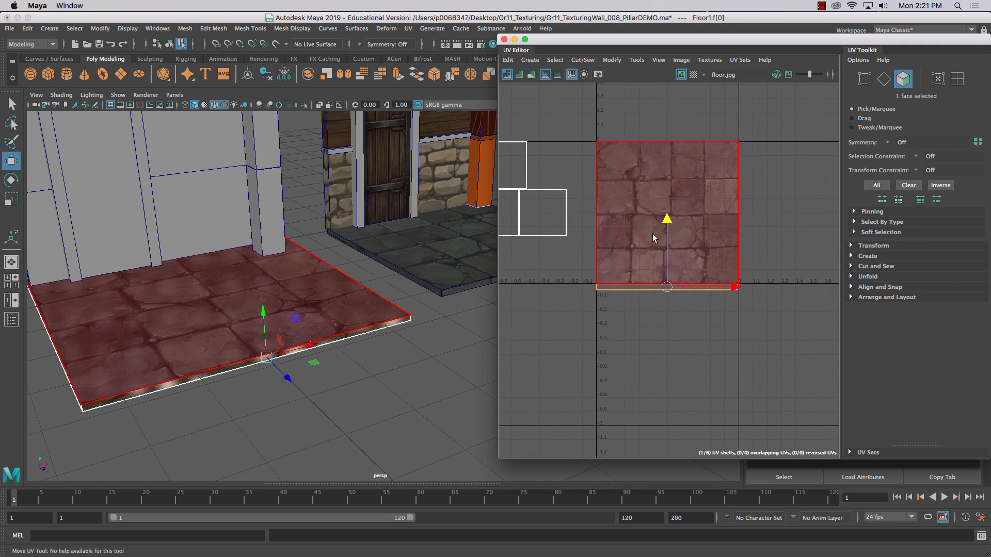
pyautogui.click(625, 337)
pyautogui.scroll(2, 232, 378)
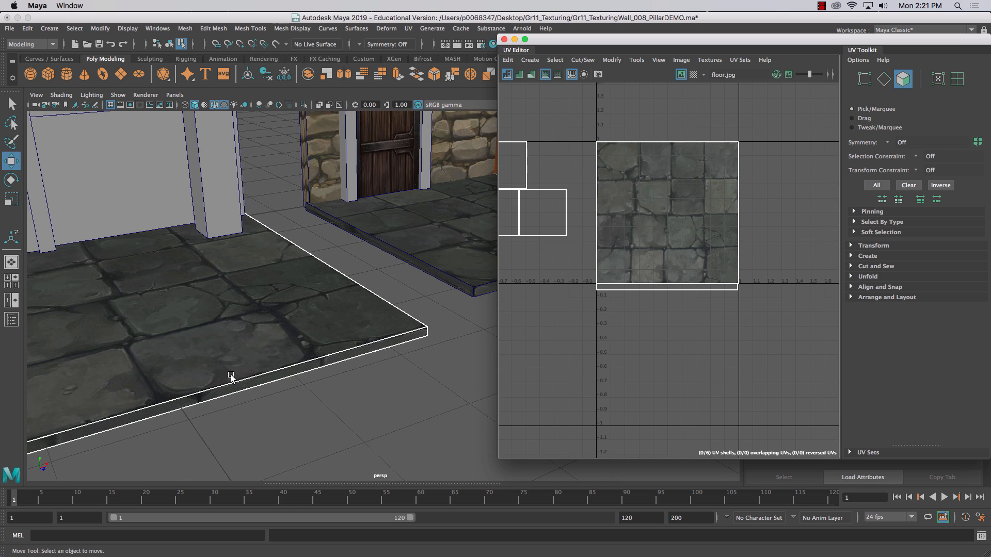
pyautogui.scroll(-1, 230, 375)
pyautogui.keyDown('alt'); pyautogui.moveTo(231, 375); pyautogui.dragTo(284, 333); pyautogui.keyUp('alt')
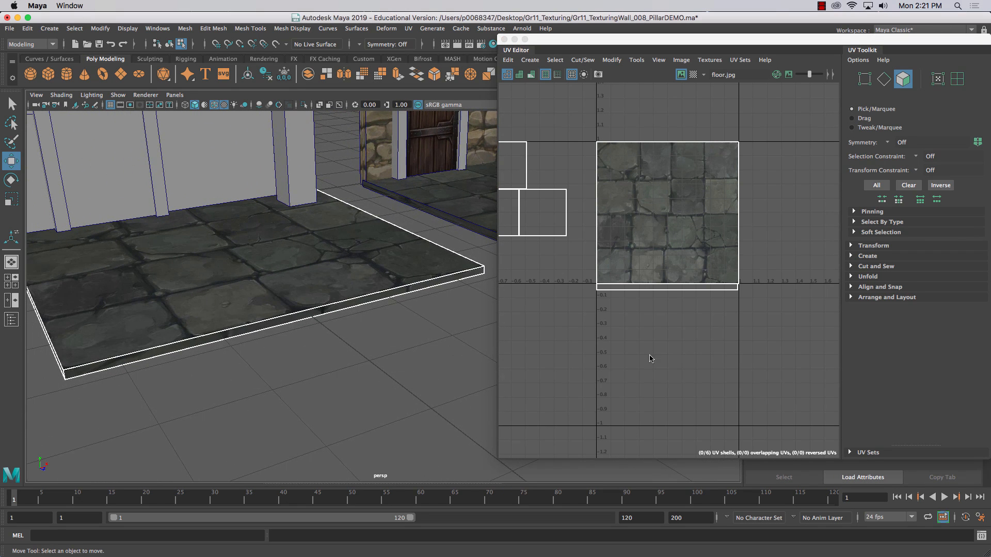
# - Move the front side face's UV strip up inside the texture's lower border and inspect the pattern along the floor's front edge
pyautogui.click(668, 286)
pyautogui.moveTo(668, 275); pyautogui.dragTo(668, 270)
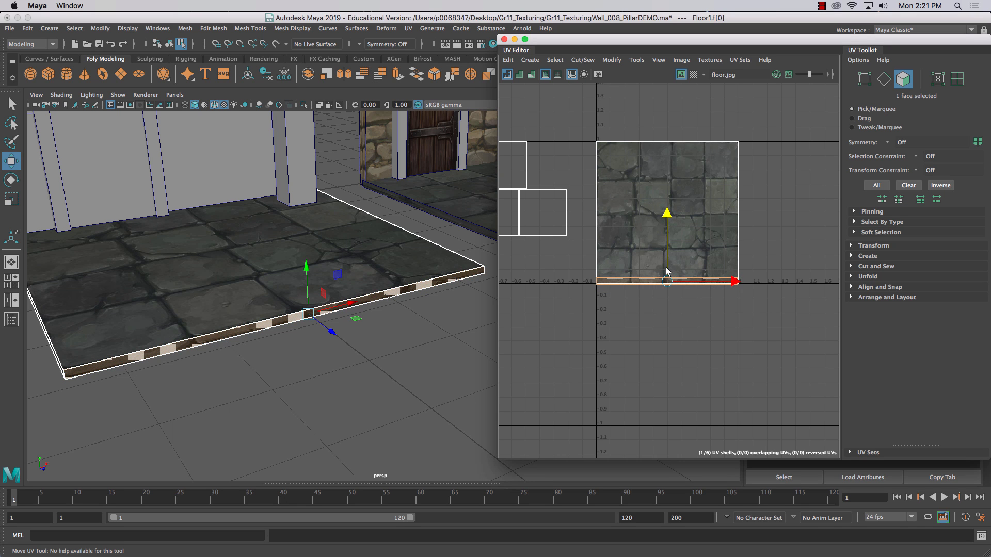
pyautogui.scroll(5, 240, 358)
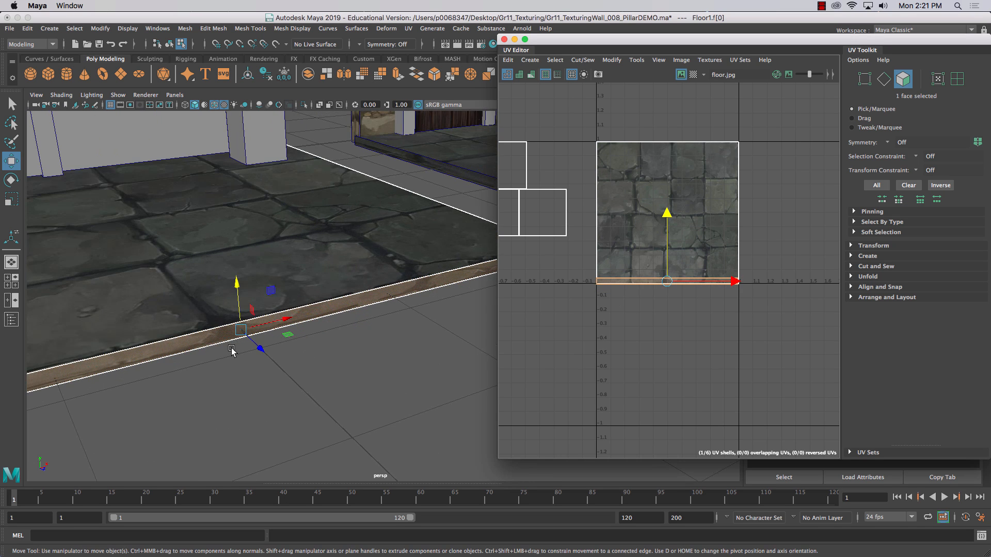
pyautogui.click(223, 390)
pyautogui.scroll(-5, 239, 392)
pyautogui.scroll(5, 239, 392)
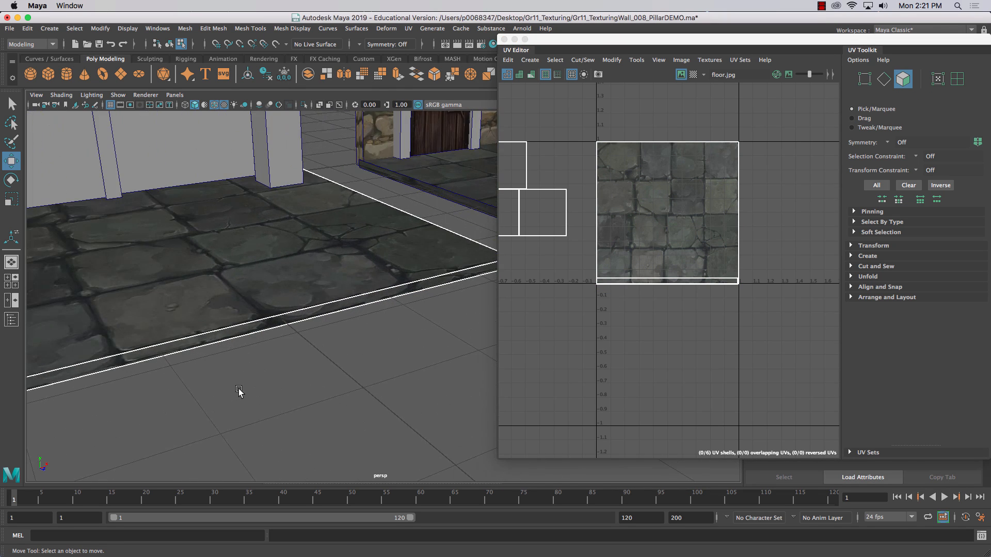
# - Move the front side face's UV strip back just below the top face's shell and select their shared edge to check the alignment
pyautogui.click(664, 281)
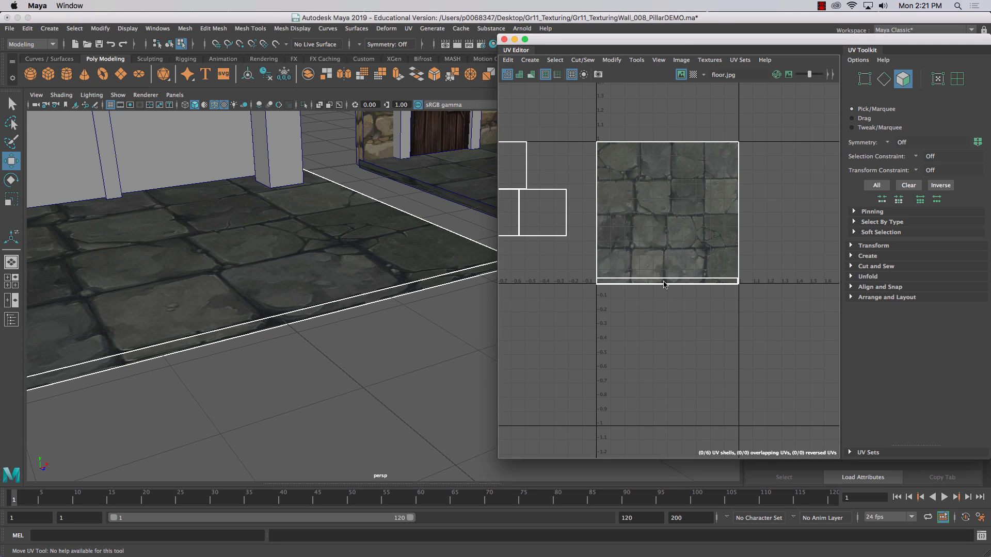
pyautogui.moveTo(666, 250); pyautogui.dragTo(665, 259)
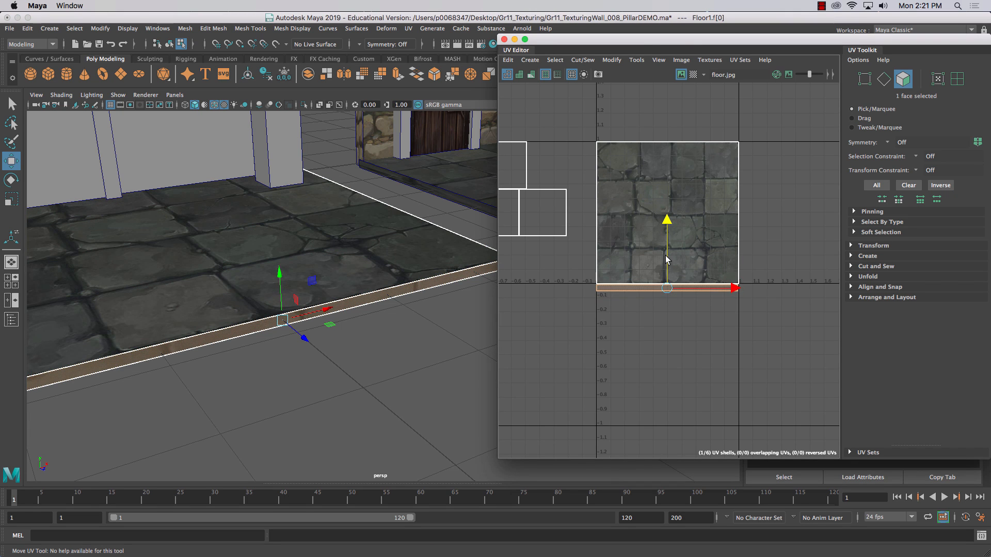
pyautogui.scroll(3, 672, 288)
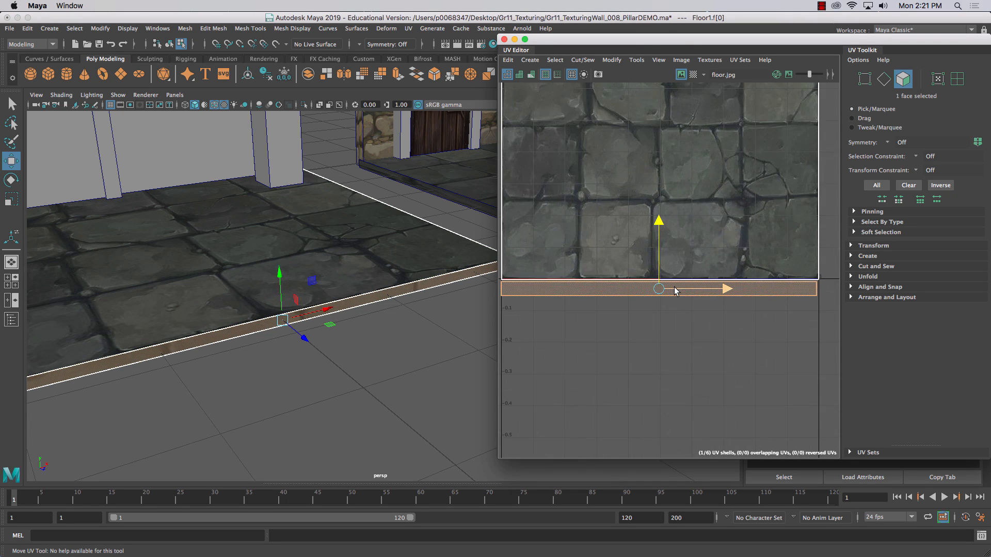
pyautogui.rightClick(593, 277)
pyautogui.click(592, 253)
pyautogui.click(593, 283)
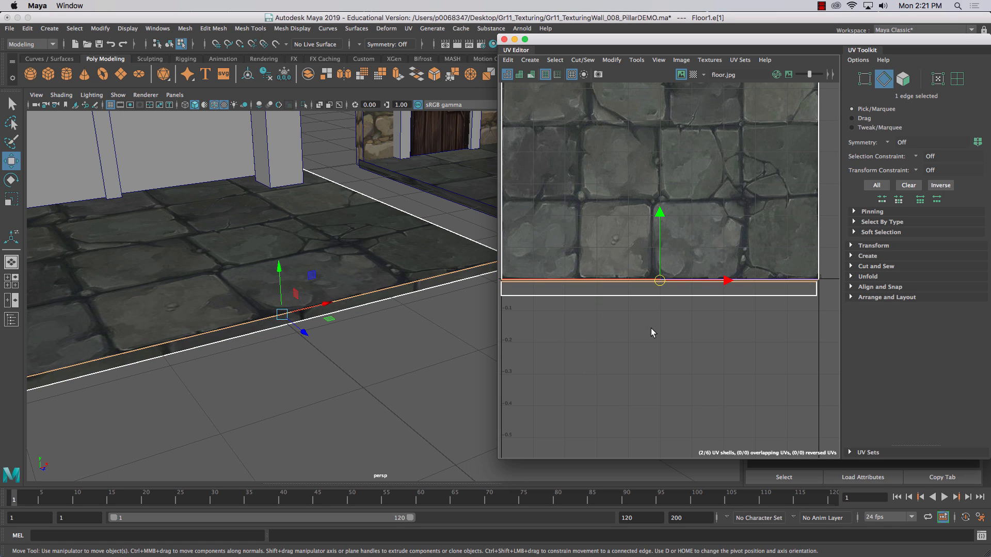
pyautogui.press('f')
pyautogui.scroll(2, 651, 325)
pyautogui.scroll(4, 755, 296)
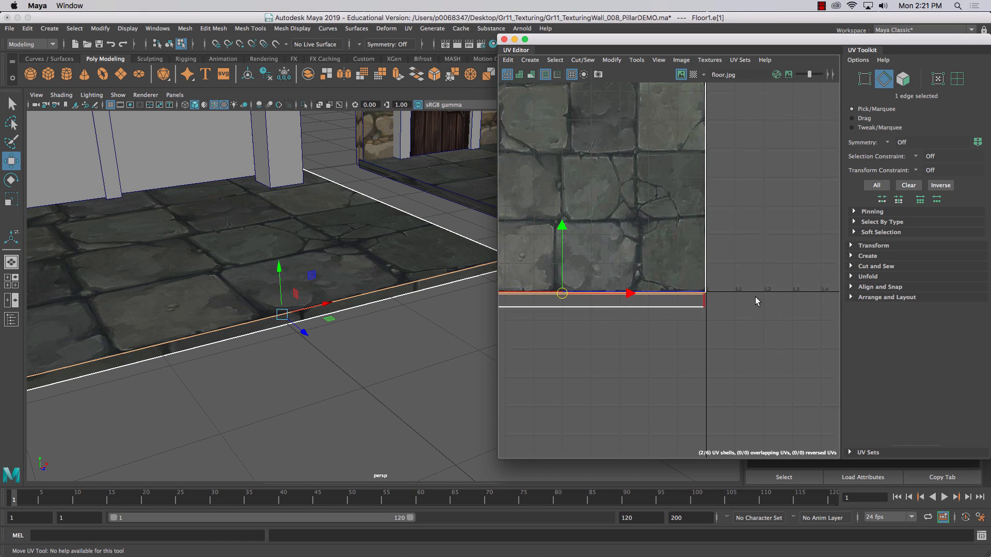
# - Move the UVs at both ends of the front side face's strip into line with the side borders of the top face's shell
pyautogui.scroll(1, 728, 297)
pyautogui.moveTo(652, 317); pyautogui.dragTo(694, 319, button='right')
pyautogui.moveTo(641, 349); pyautogui.dragTo(674, 289)
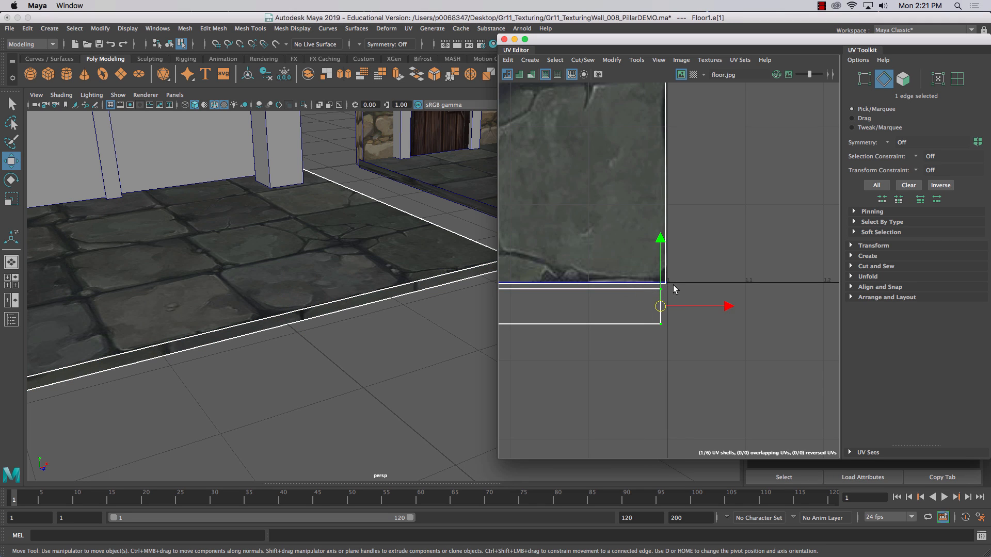
pyautogui.click(692, 303)
pyautogui.keyDown('alt'); pyautogui.moveTo(563, 319); pyautogui.dragTo(983, 290, button='middle'); pyautogui.keyUp('alt')
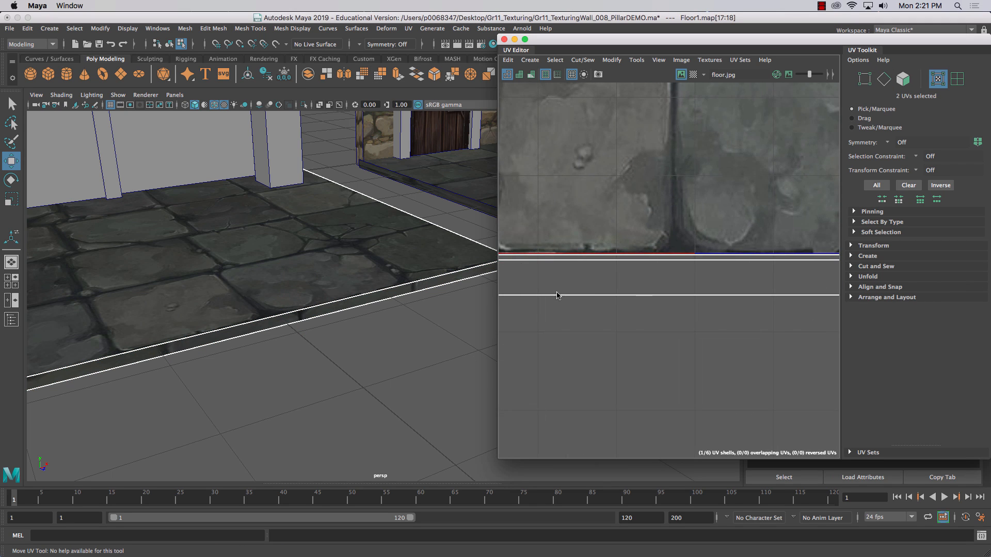
pyautogui.keyDown('alt'); pyautogui.moveTo(557, 291); pyautogui.dragTo(919, 285, button='middle'); pyautogui.keyUp('alt')
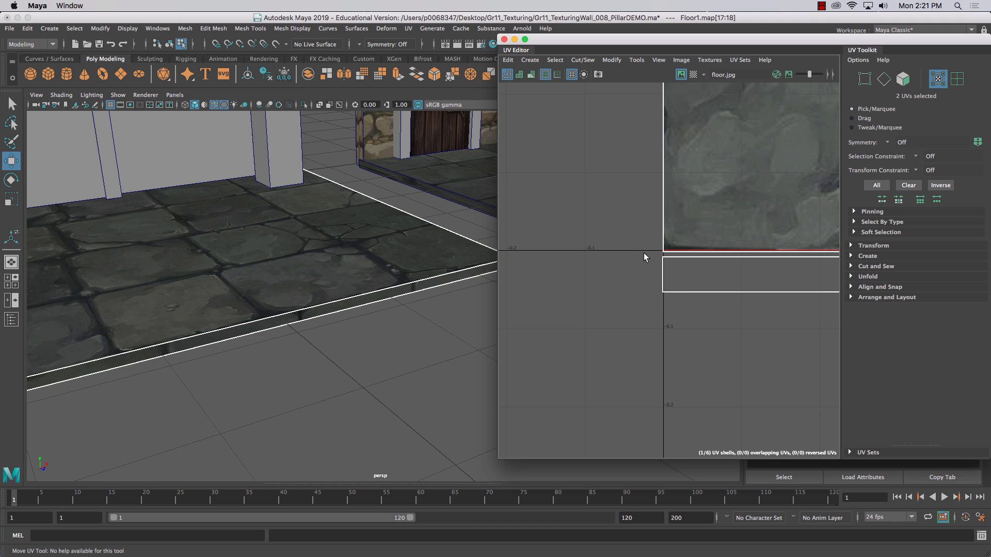
pyautogui.moveTo(666, 306); pyautogui.dragTo(666, 308)
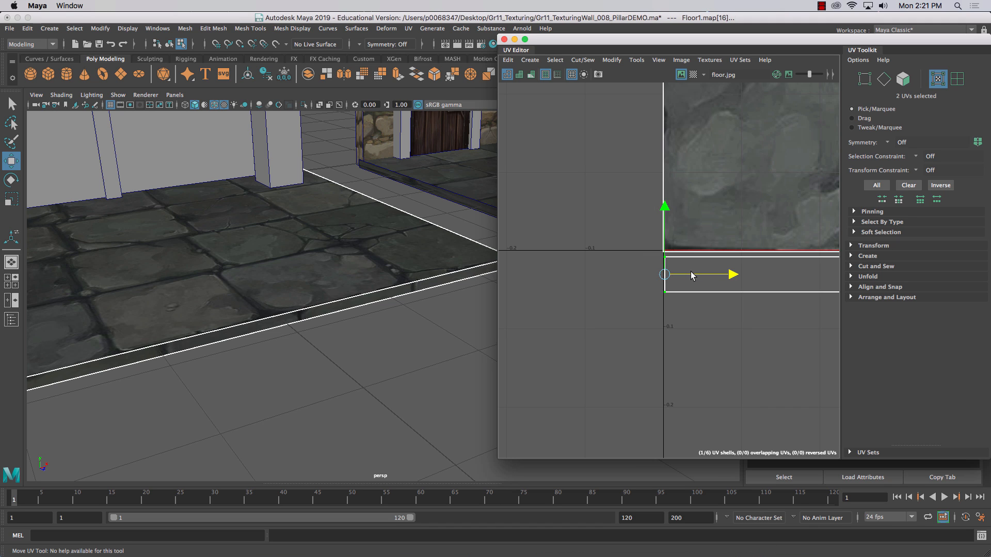
# - Join the front side face's strip to the top face's shell along their shared edge with Move and Sew
pyautogui.scroll(-5, 715, 277)
pyautogui.keyDown('alt'); pyautogui.moveTo(716, 219); pyautogui.dragTo(559, 232, button='middle'); pyautogui.keyUp('alt')
pyautogui.moveTo(654, 280); pyautogui.dragTo(653, 251, button='right')
pyautogui.moveTo(651, 283); pyautogui.dragTo(665, 308)
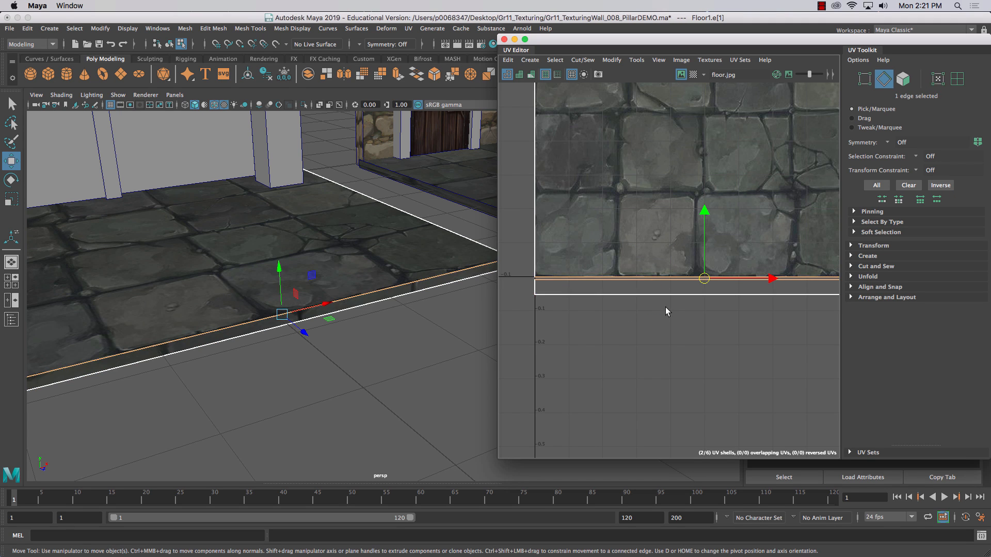
pyautogui.press('f')
pyautogui.scroll(5, 670, 315)
pyautogui.scroll(-3, 670, 314)
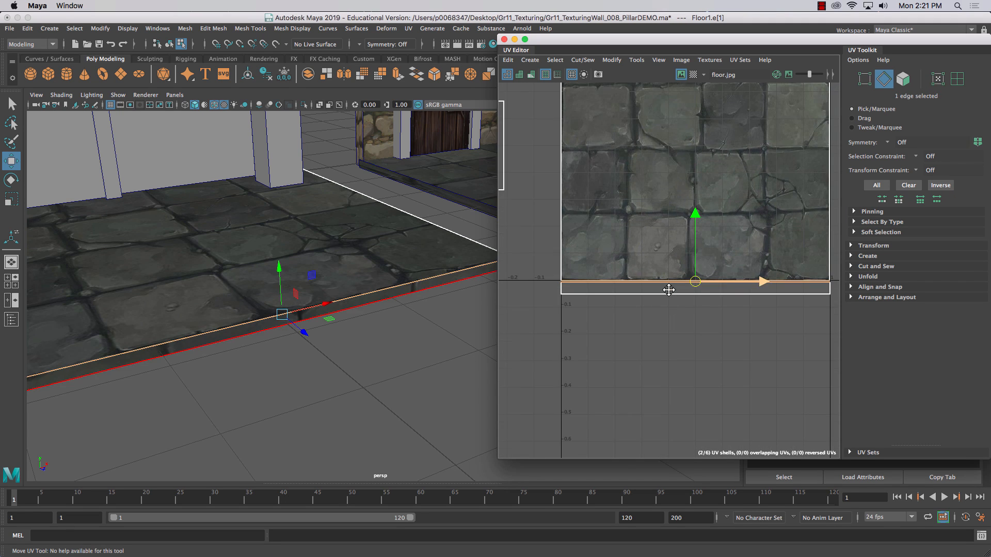
pyautogui.keyDown('alt'); pyautogui.moveTo(670, 289); pyautogui.dragTo(673, 321, button='middle'); pyautogui.keyUp('alt')
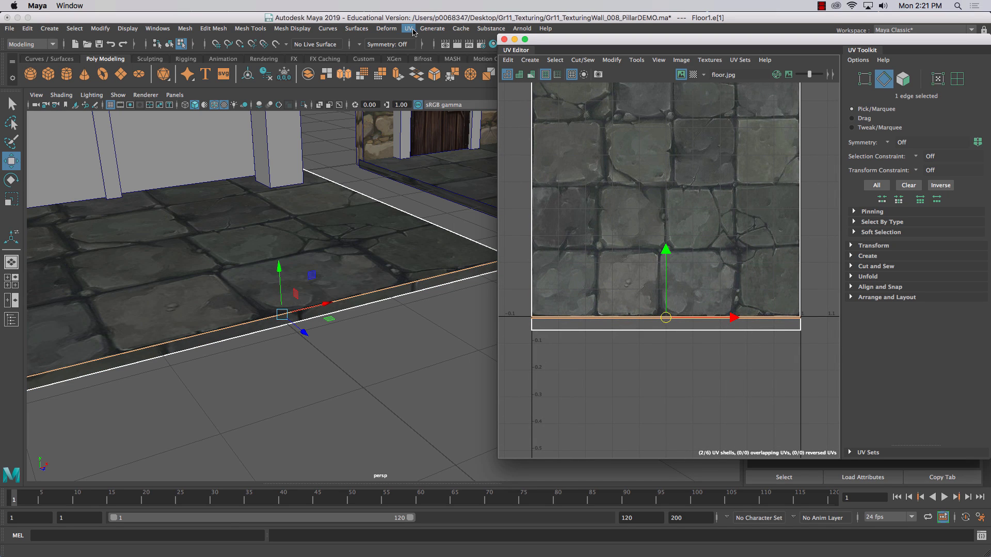
pyautogui.click(582, 60)
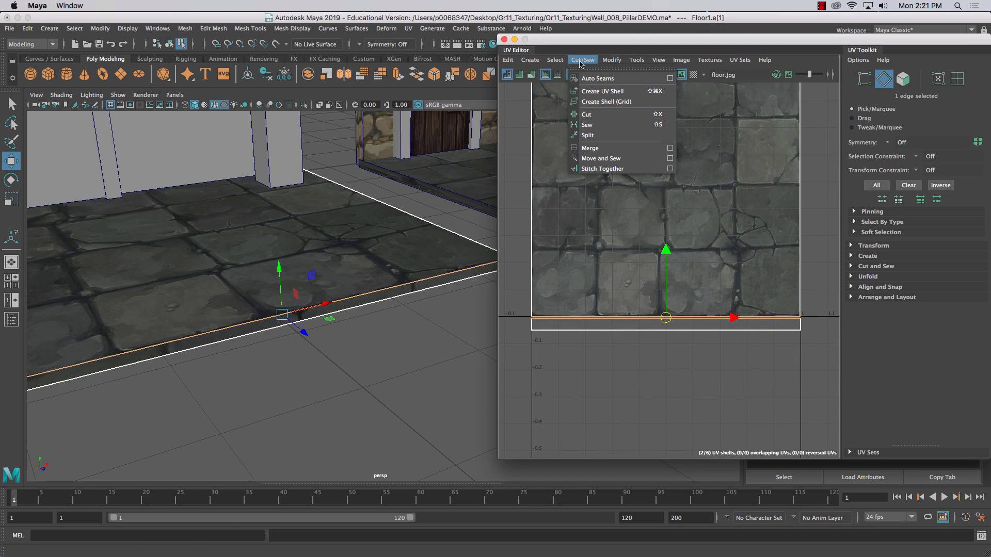
pyautogui.click(601, 159)
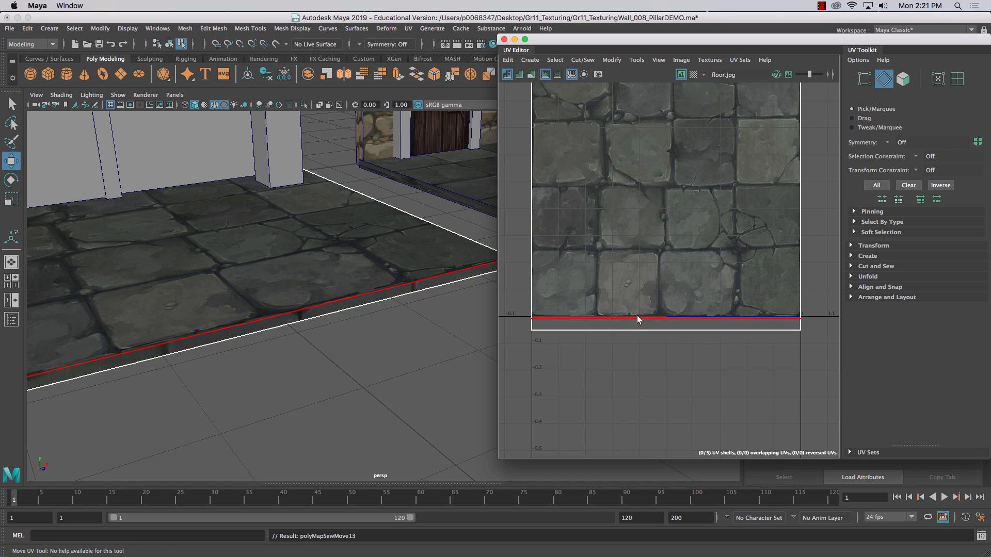
# - Select the sewn front strip's four UVs and move them up until the strip lies inside the texture's lower border
pyautogui.scroll(-2, 637, 283)
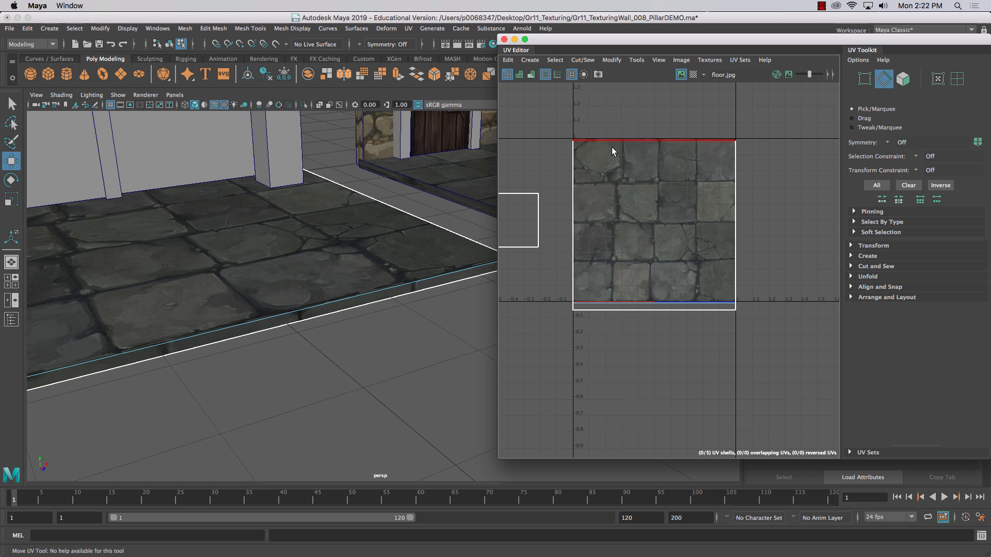
pyautogui.moveTo(604, 310); pyautogui.dragTo(609, 335, button='right')
pyautogui.click(613, 310)
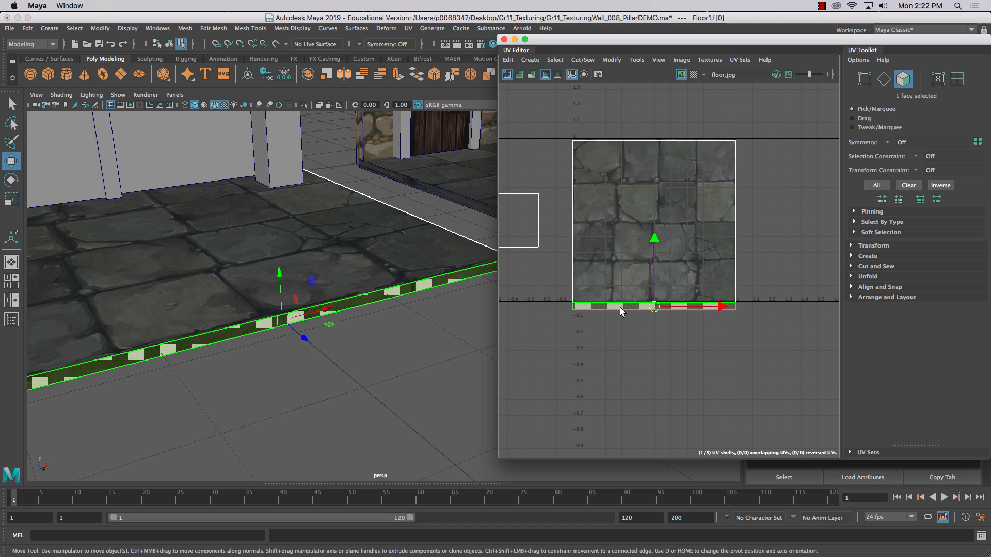
pyautogui.moveTo(621, 307); pyautogui.dragTo(656, 307, button='right')
pyautogui.moveTo(531, 295); pyautogui.dragTo(746, 321)
pyautogui.moveTo(654, 289); pyautogui.dragTo(651, 280)
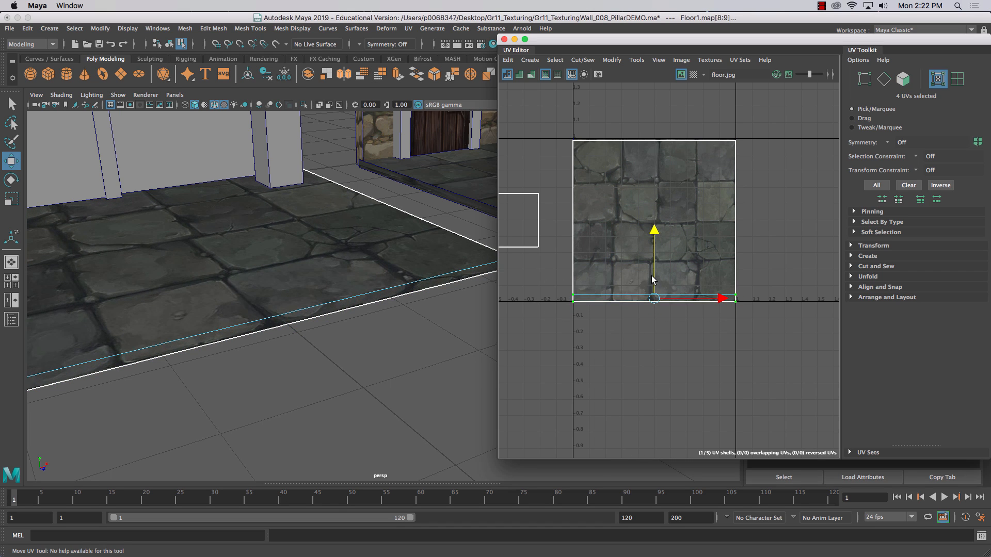
# - Examine the moved strip on the floor and in the UV Editor, and undo the upward move of its UVs
pyautogui.keyDown('alt'); pyautogui.moveTo(378, 294); pyautogui.dragTo(223, 278, button='right'); pyautogui.keyUp('alt')
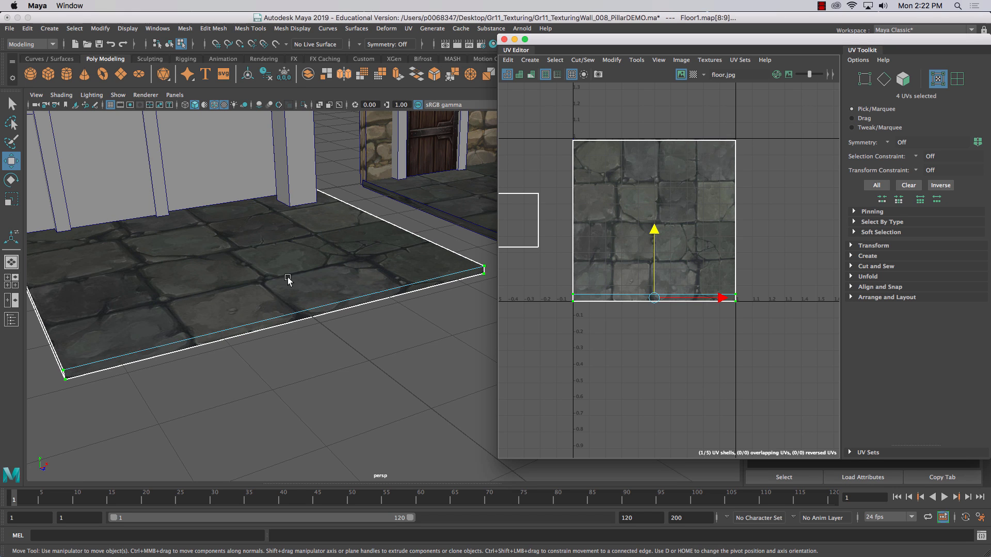
pyautogui.scroll(5, 652, 230)
pyautogui.scroll(-3, 651, 230)
pyautogui.keyDown('alt'); pyautogui.moveTo(650, 232); pyautogui.dragTo(669, 287, button='middle'); pyautogui.keyUp('alt')
pyautogui.scroll(4, 672, 292)
pyautogui.scroll(-3, 672, 291)
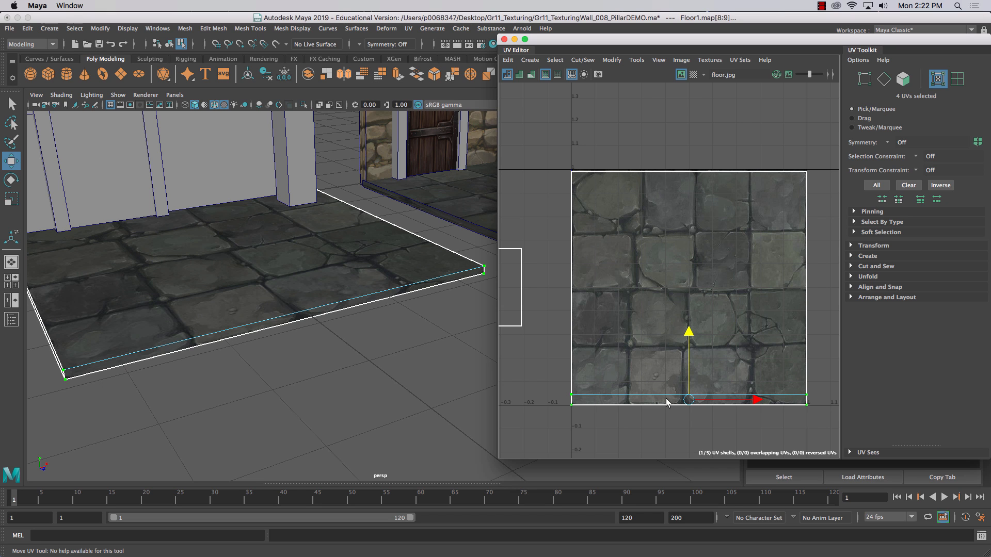
pyautogui.hotkey('ctrl', 'z')
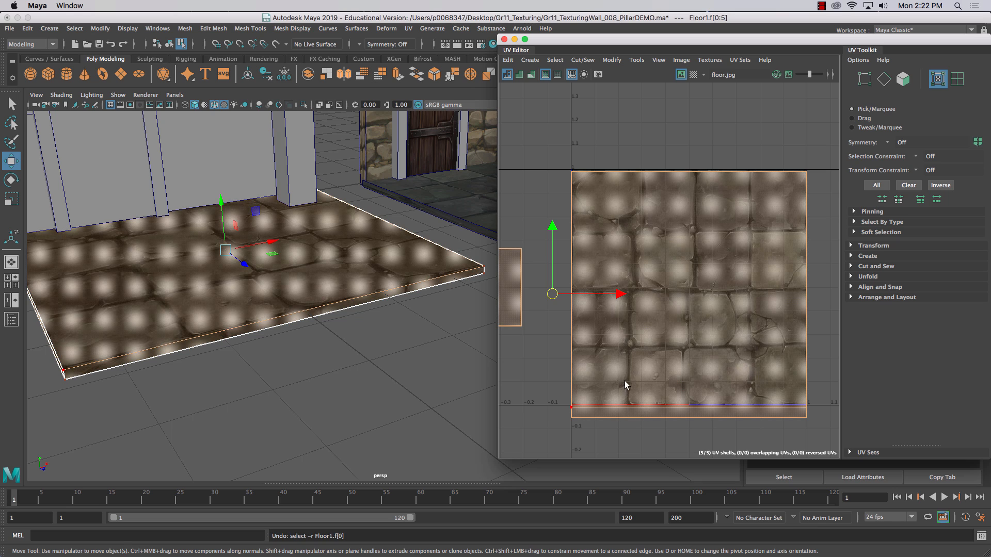
# - Select the sewn front side face and shift its UVs down and partway back up, leaving it slightly below the texture's lower border
pyautogui.click(625, 381)
pyautogui.moveTo(628, 356); pyautogui.dragTo(677, 358, button='right')
pyautogui.scroll(2, 709, 362)
pyautogui.scroll(-2, 709, 361)
pyautogui.keyDown('alt'); pyautogui.moveTo(709, 362); pyautogui.dragTo(671, 260, button='middle'); pyautogui.keyUp('alt')
pyautogui.moveTo(660, 308)
pyautogui.mouseDown(button='right')
pyautogui.moveTo(660, 332)
pyautogui.moveTo(655, 309)
pyautogui.mouseUp(button='right')
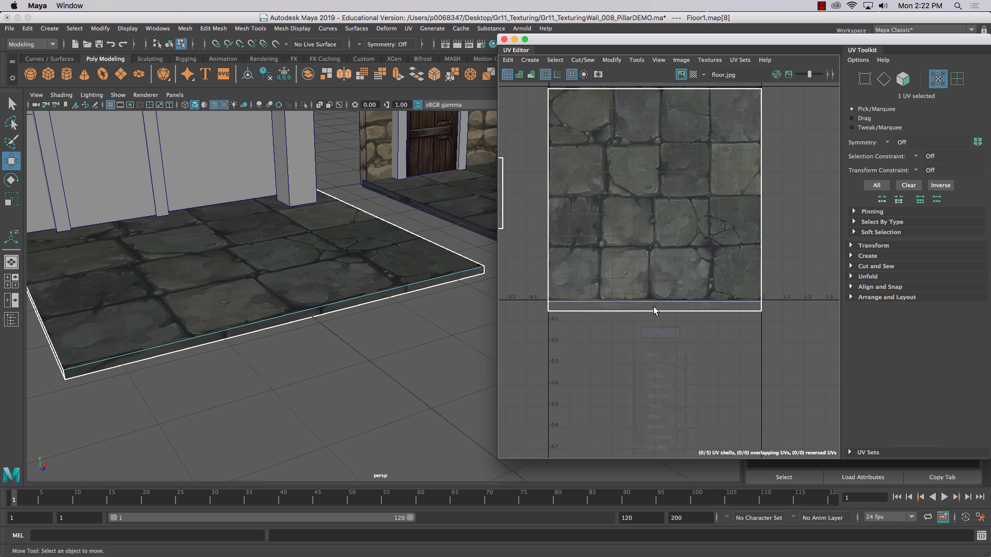
pyautogui.click(656, 308)
pyautogui.moveTo(654, 281); pyautogui.dragTo(654, 295)
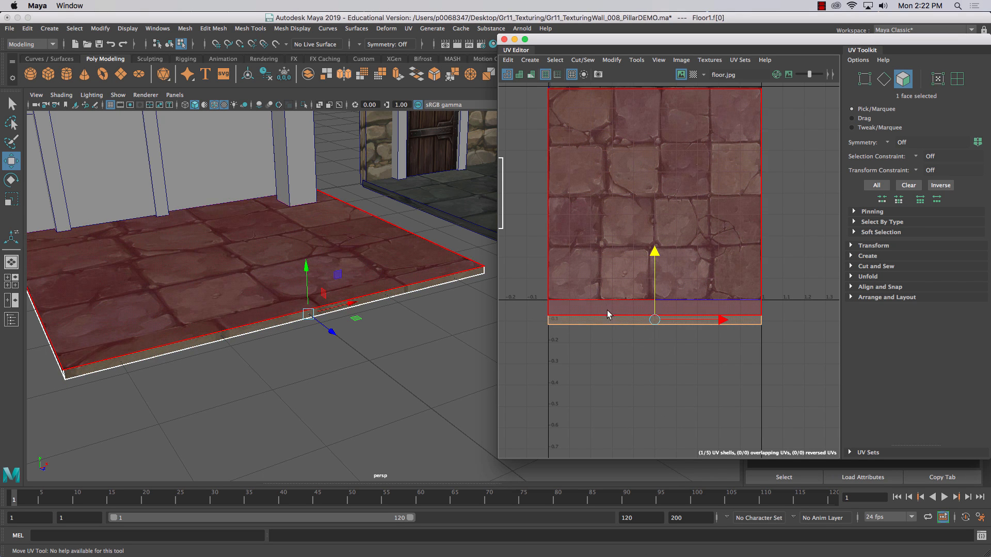
pyautogui.moveTo(655, 288)
pyautogui.mouseDown()
pyautogui.moveTo(655, 265)
pyautogui.moveTo(652, 282)
pyautogui.mouseUp()
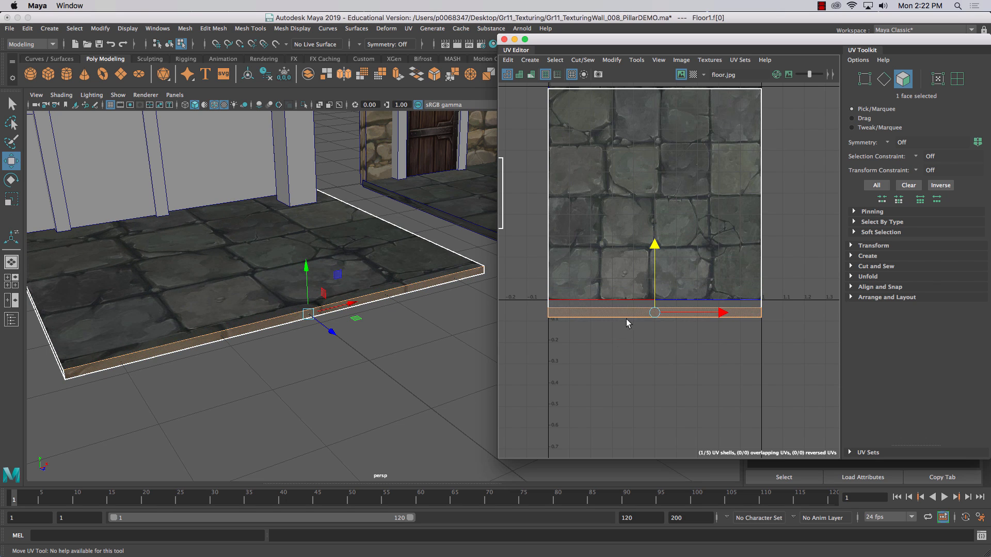
# - Separate the front side face's UVs from the top face's shell with Split along their shared edge, and select the front side face
pyautogui.moveTo(620, 306); pyautogui.dragTo(623, 286, button='right')
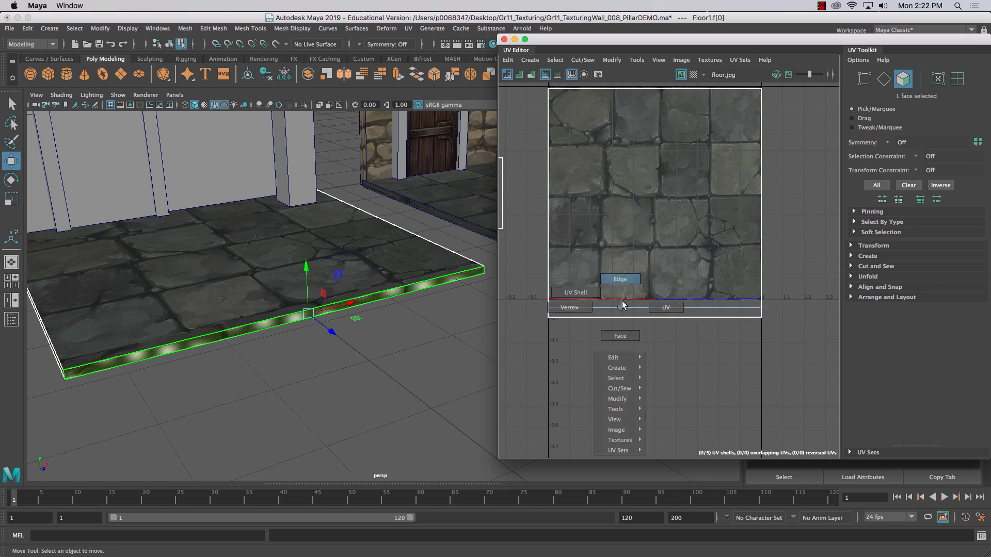
pyautogui.click(623, 306)
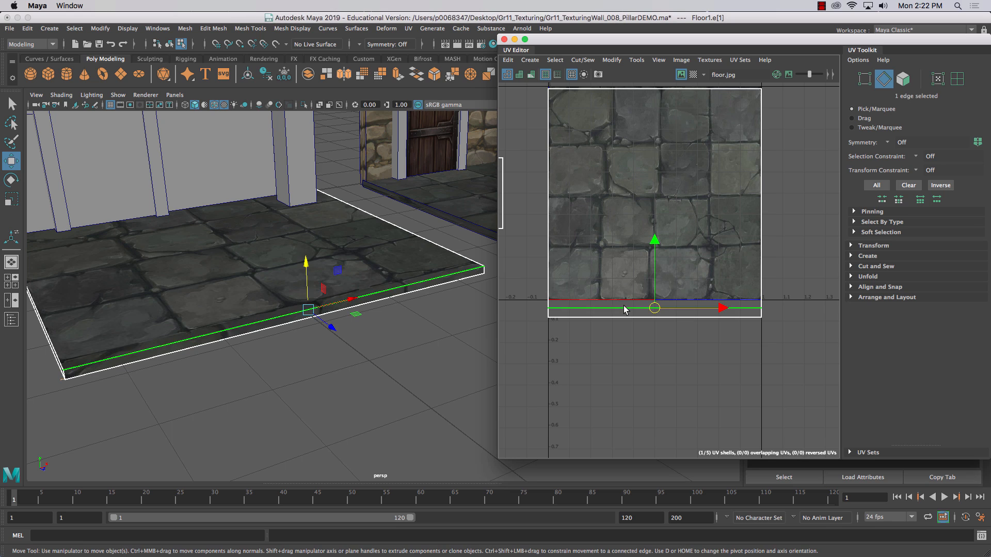
pyautogui.click(582, 60)
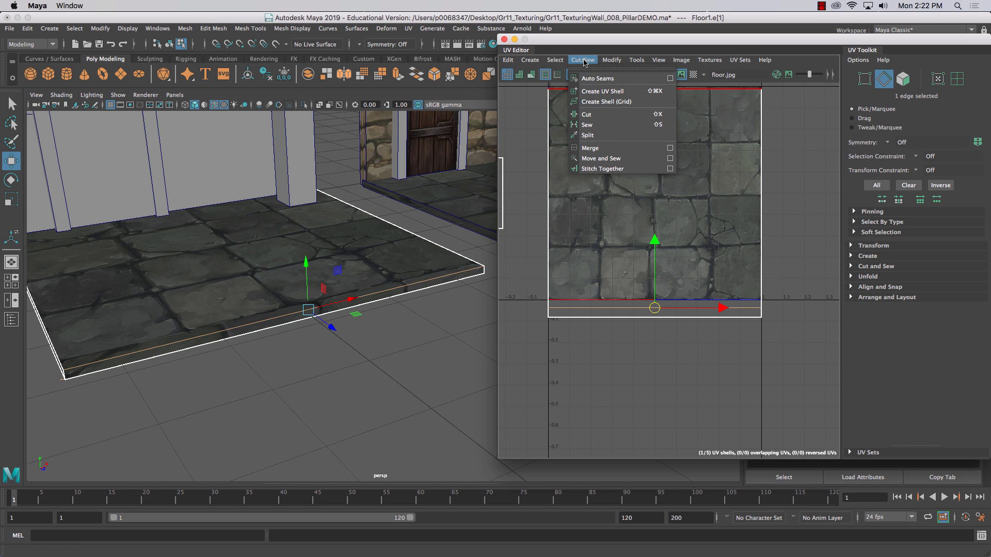
pyautogui.click(588, 135)
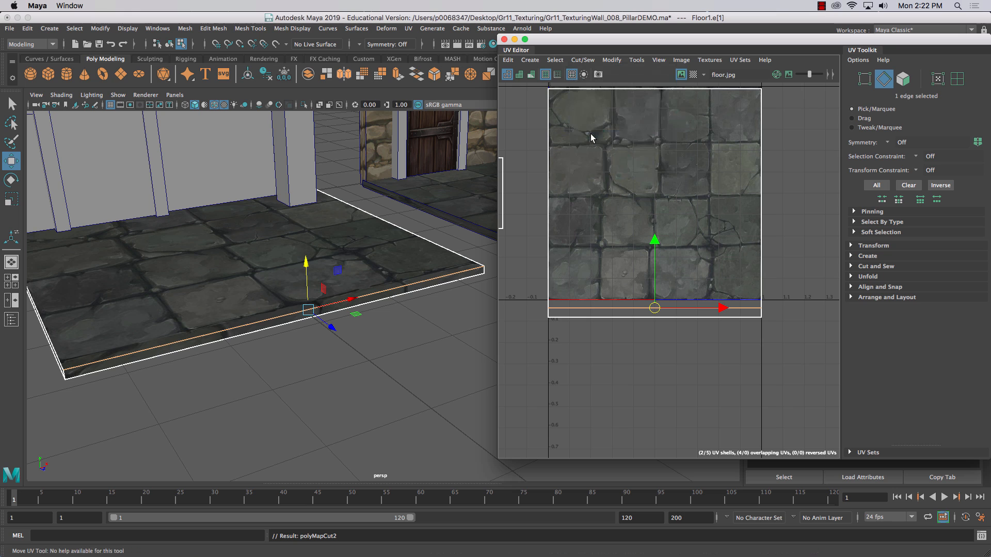
pyautogui.moveTo(612, 315); pyautogui.dragTo(612, 347, button='right')
pyautogui.click(611, 313)
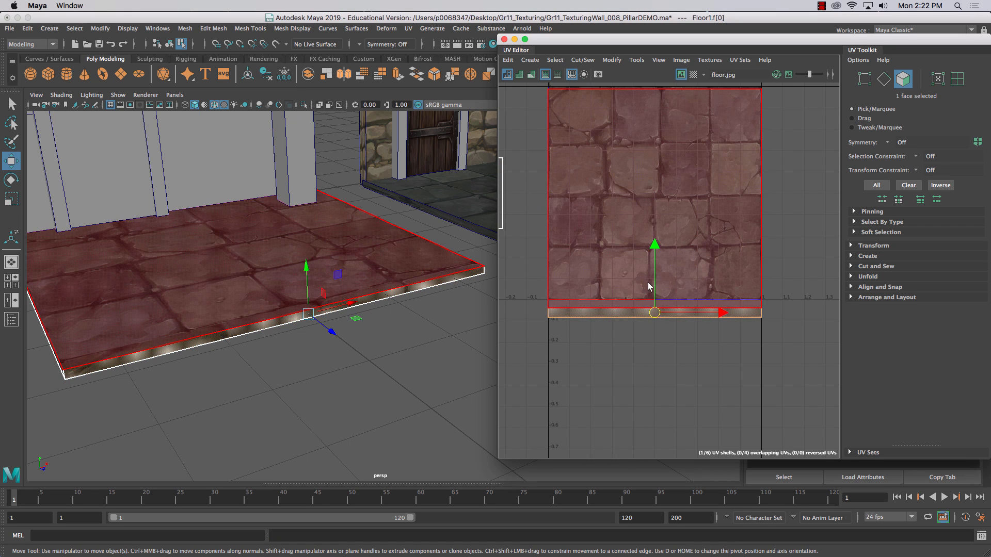
# - Shift the front side face's shell down clear of the top face, and raise the top face's lower UVs to the texture's lower border
pyautogui.moveTo(655, 294); pyautogui.dragTo(654, 300)
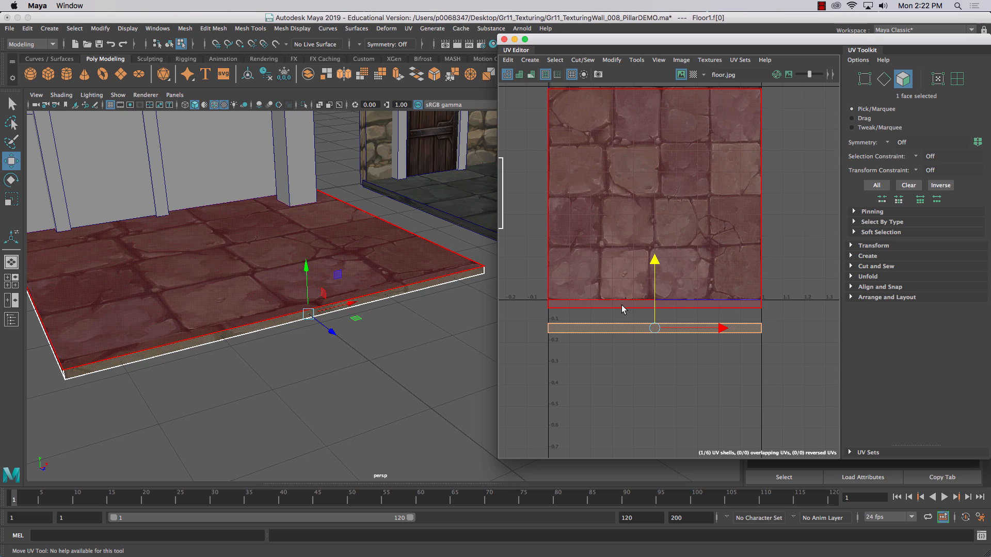
pyautogui.moveTo(622, 305); pyautogui.dragTo(665, 304, button='right')
pyautogui.moveTo(521, 313); pyautogui.dragTo(769, 299)
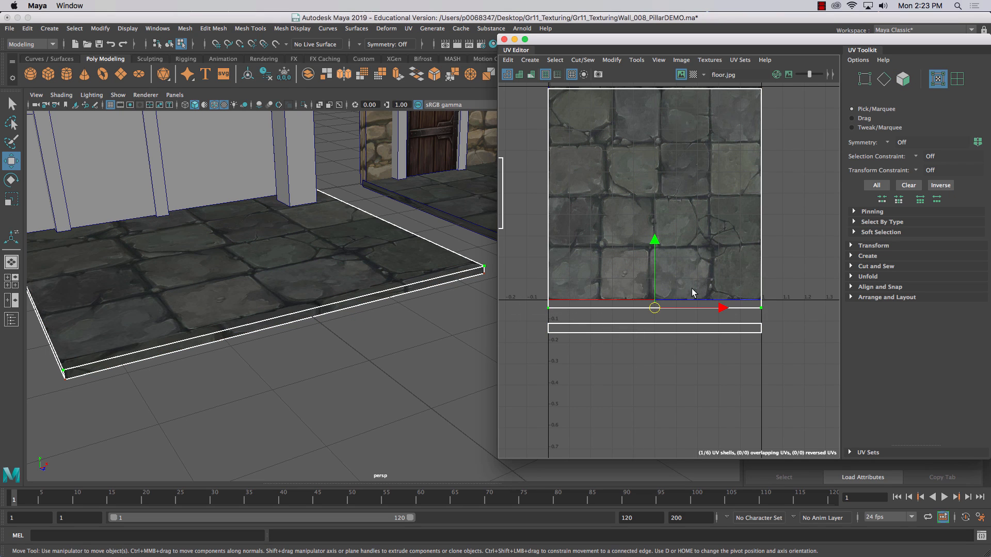
pyautogui.moveTo(655, 283); pyautogui.dragTo(651, 274)
# - Move the front strip's UVs up inside the texture's lower border, and return the floor to object mode with nothing selected
pyautogui.moveTo(541, 358); pyautogui.dragTo(829, 305)
pyautogui.moveTo(654, 294); pyautogui.dragTo(653, 263)
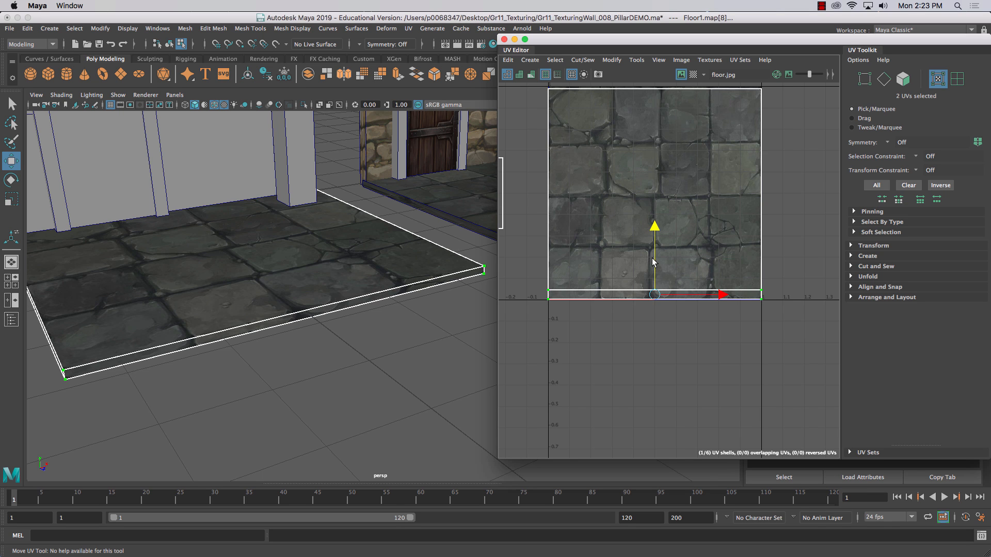
pyautogui.moveTo(232, 282)
pyautogui.keyDown('alt'); pyautogui.mouseDown()
pyautogui.moveTo(221, 294)
pyautogui.moveTo(226, 287)
pyautogui.mouseUp(); pyautogui.keyUp('alt')
pyautogui.click(315, 406)
pyautogui.scroll(-5, 314, 405)
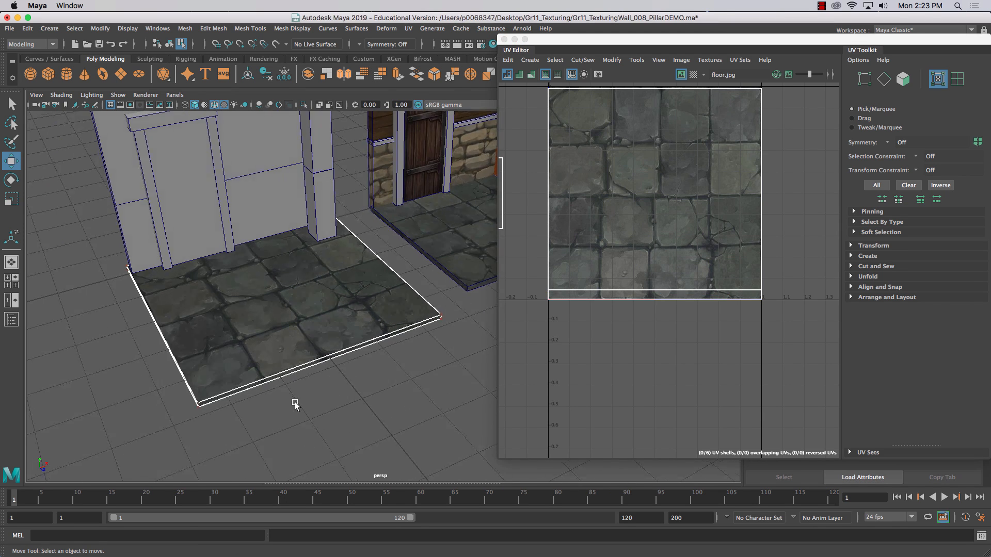
pyautogui.keyDown('alt'); pyautogui.moveTo(296, 405); pyautogui.dragTo(295, 392); pyautogui.keyUp('alt')
pyautogui.scroll(8, 284, 310)
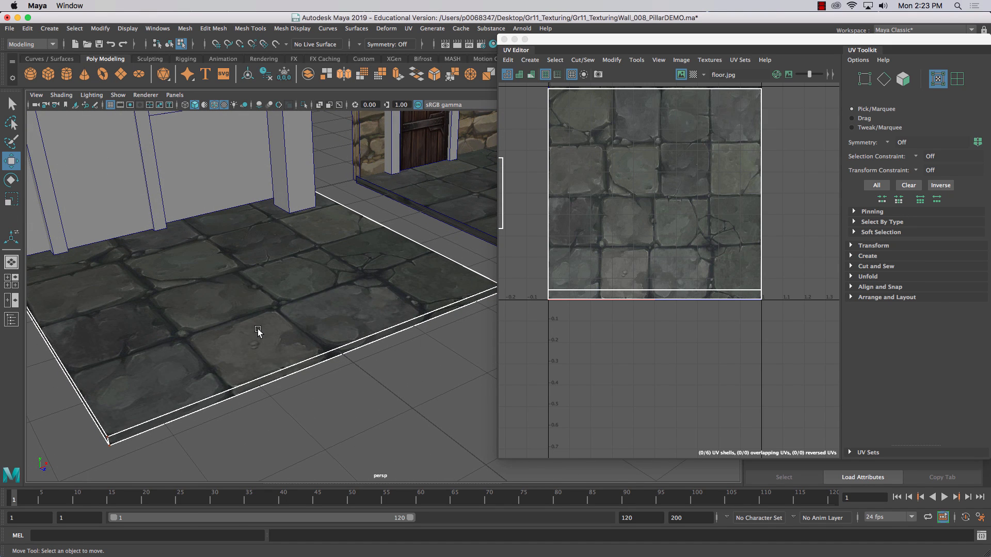
pyautogui.moveTo(261, 332); pyautogui.dragTo(298, 250, button='right')
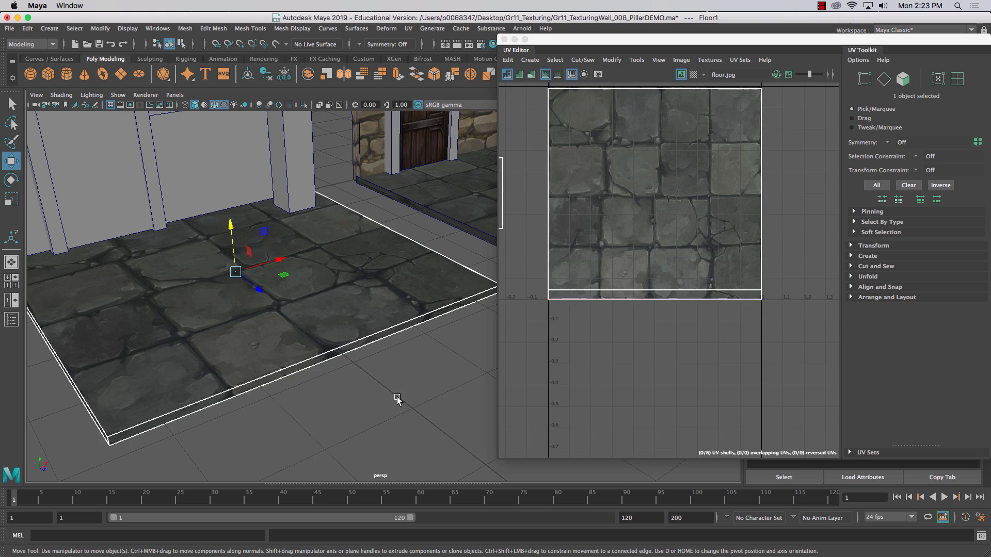
pyautogui.click(386, 401)
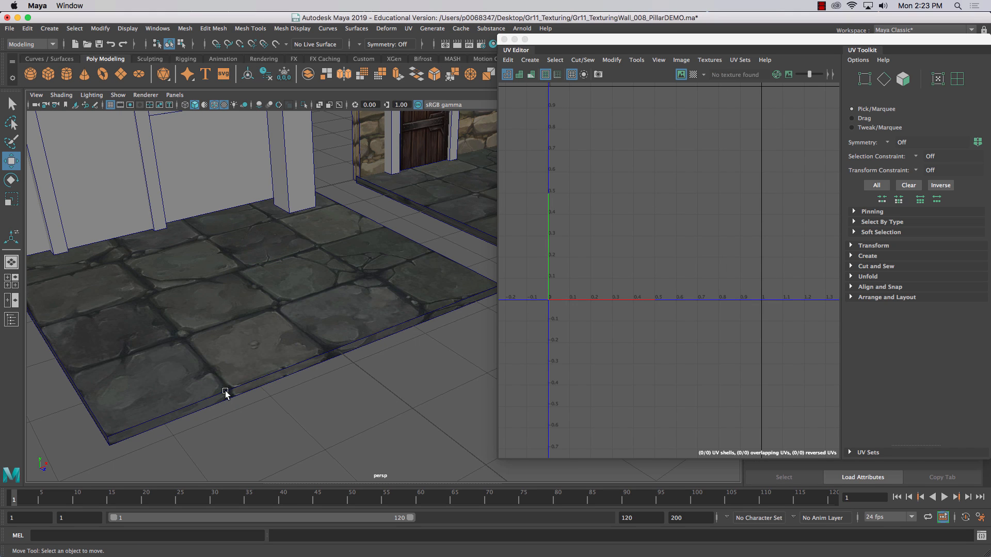
pyautogui.scroll(-5, 377, 395)
pyautogui.scroll(2, 378, 395)
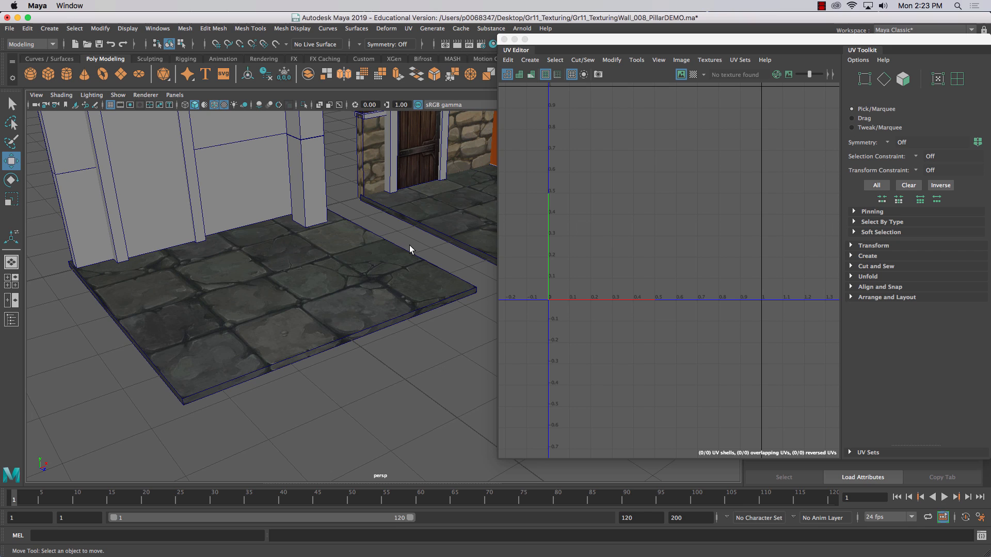
# - Save the scene as a new Maya Binary file named Gr11_Demo_010
pyautogui.press('q')
pyautogui.press('super+shift+s')
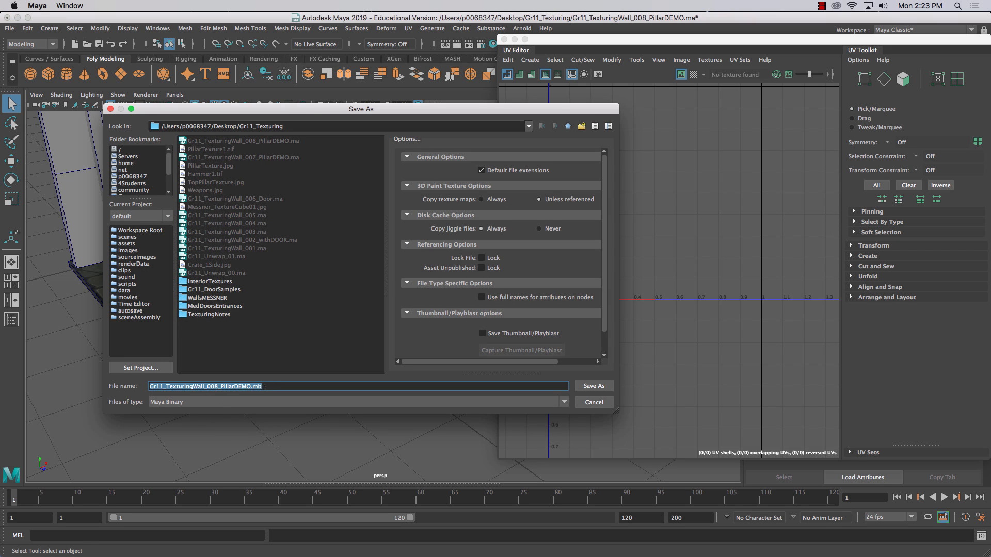
pyautogui.click(264, 386)
pyautogui.moveTo(165, 386); pyautogui.dragTo(398, 395)
pyautogui.write('_Demo')
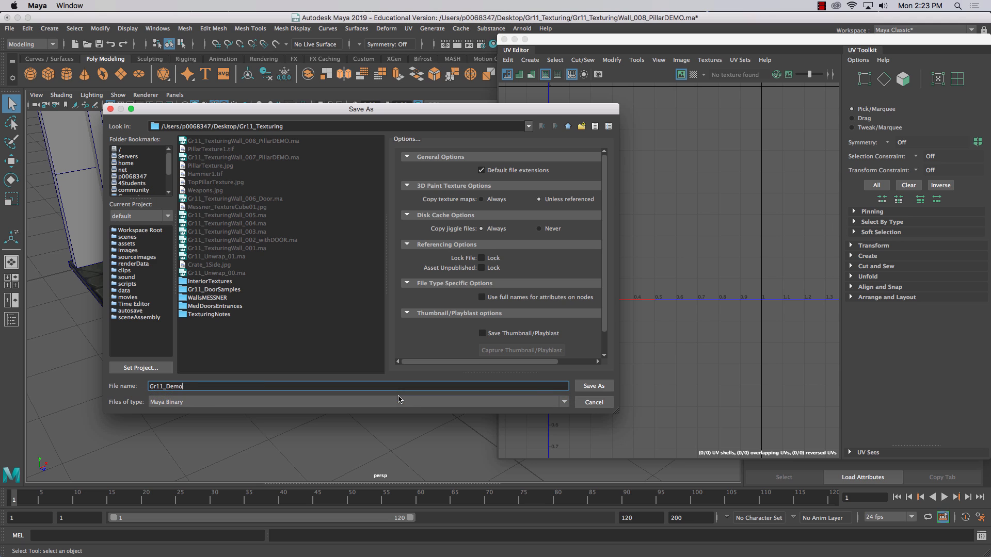
pyautogui.write('_010')
pyautogui.press('Return')
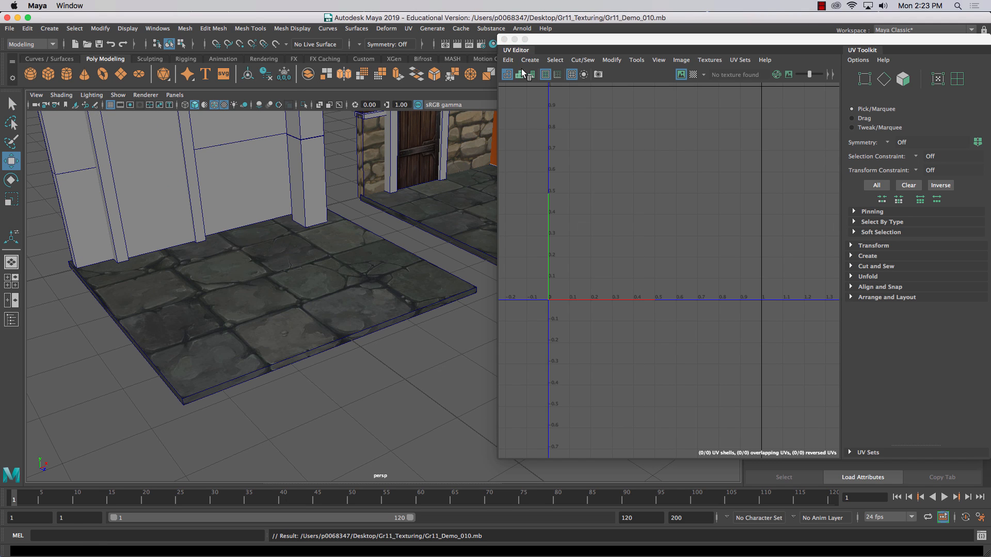
# - Delete the existing door Door1 from the untextured wall, and select the wall's upper half behind it
pyautogui.moveTo(538, 40); pyautogui.dragTo(518, 55)
pyautogui.scroll(-6, 180, 318)
pyautogui.keyDown('alt'); pyautogui.moveTo(199, 280); pyautogui.dragTo(112, 325, button='middle'); pyautogui.keyUp('alt')
pyautogui.keyDown('alt'); pyautogui.moveTo(111, 333); pyautogui.dragTo(128, 321); pyautogui.keyUp('alt')
pyautogui.click(166, 272)
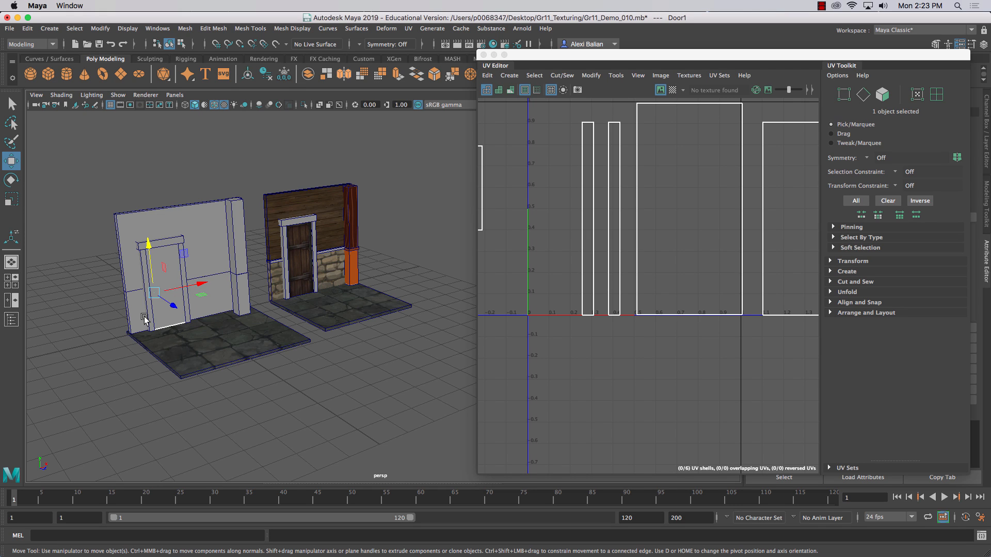
pyautogui.click(174, 299)
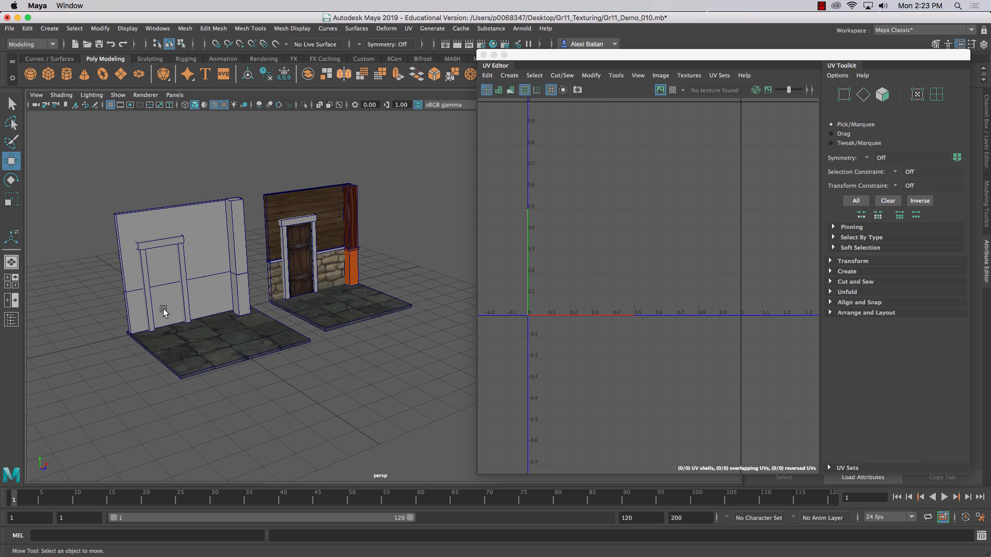
pyautogui.click(164, 266)
pyautogui.press('f')
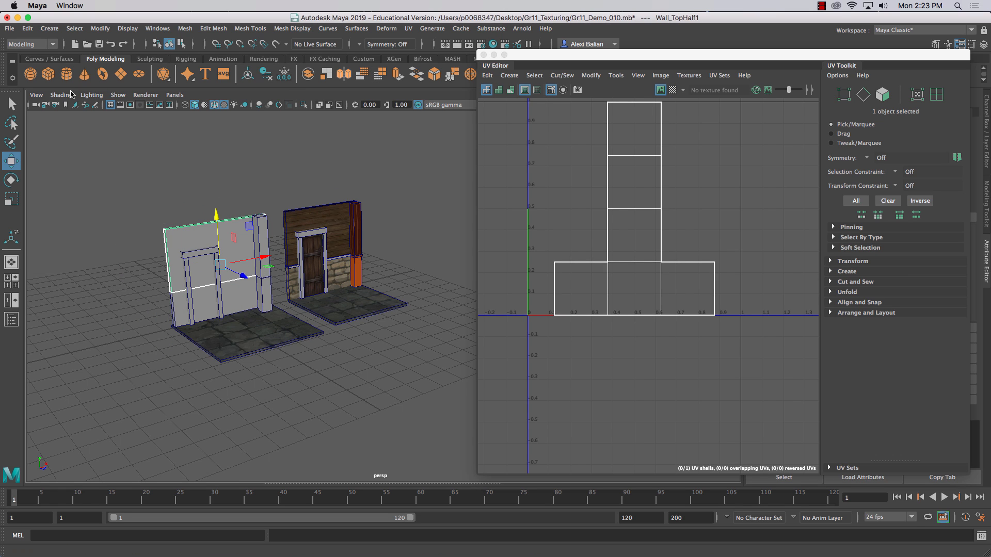
# - Create a polygon cube and move it about 1 cm along negative X into the untextured wall's doorway, with the UV Editor closed
pyautogui.click(49, 75)
pyautogui.moveTo(242, 312); pyautogui.dragTo(211, 306)
pyautogui.press('f')
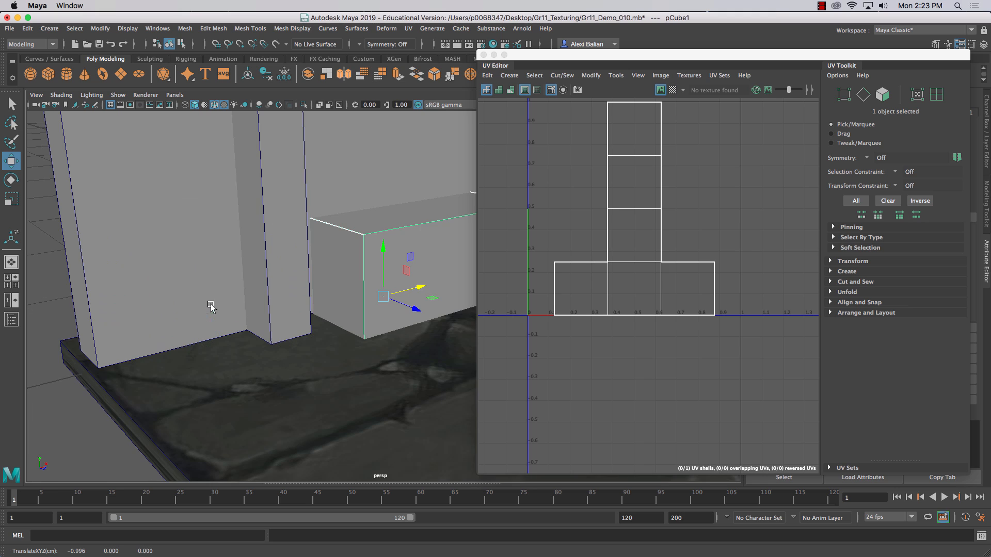
pyautogui.click(482, 56)
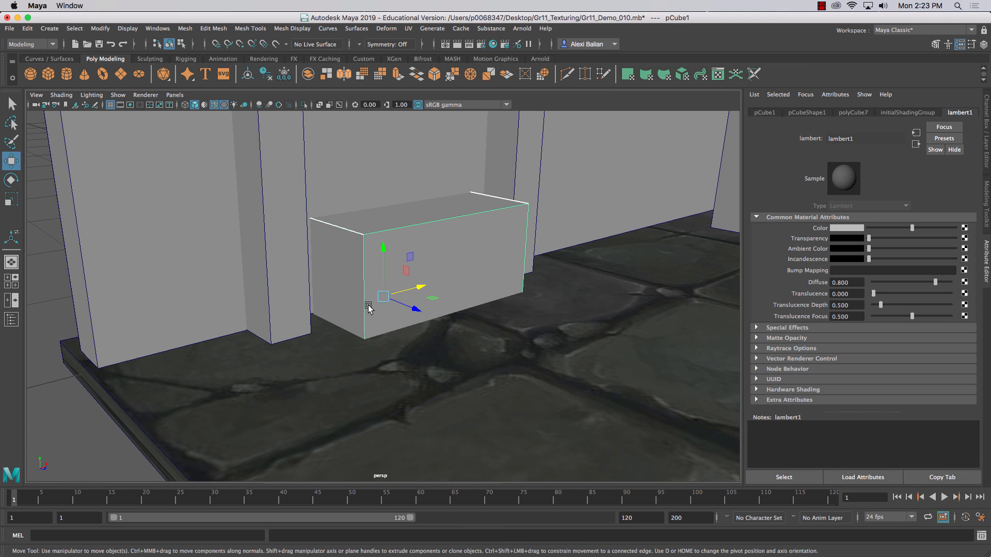
pyautogui.scroll(-5, 368, 305)
pyautogui.moveTo(382, 246); pyautogui.dragTo(352, 204)
pyautogui.scroll(-5, 373, 187)
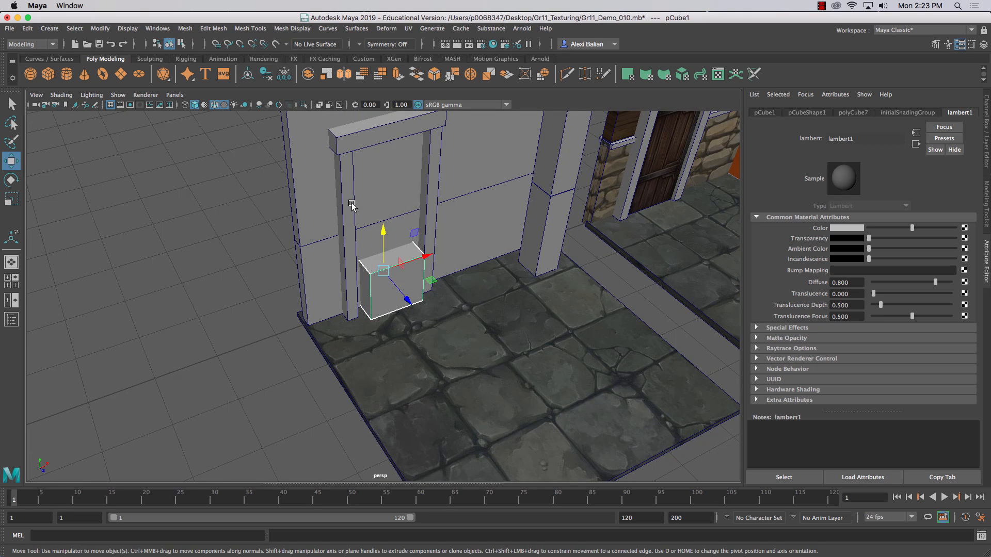
# - Scale the cube into a thin, tall door panel and raise it within the doorway
pyautogui.press('r')
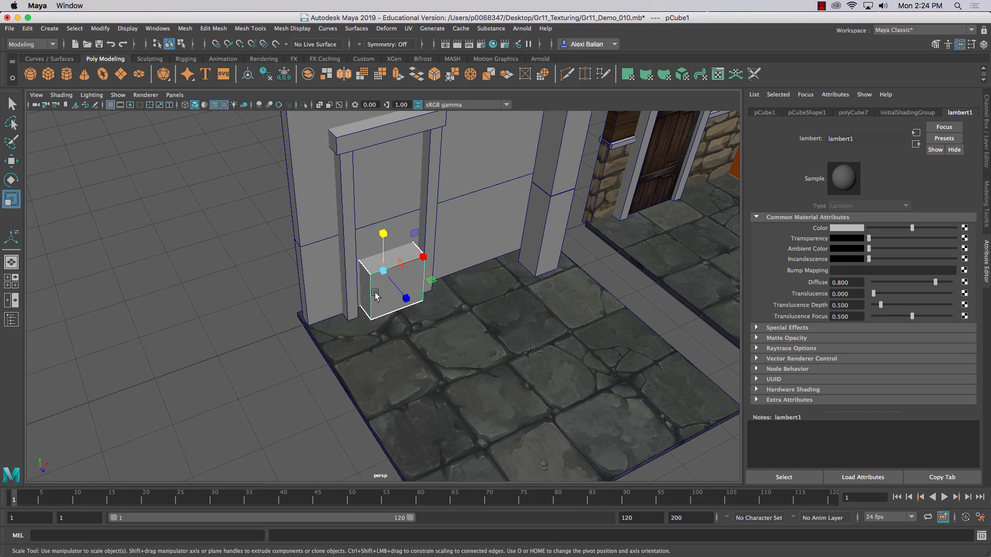
pyautogui.moveTo(405, 302); pyautogui.dragTo(394, 287)
pyautogui.moveTo(383, 233); pyautogui.dragTo(382, 124)
pyautogui.press('w')
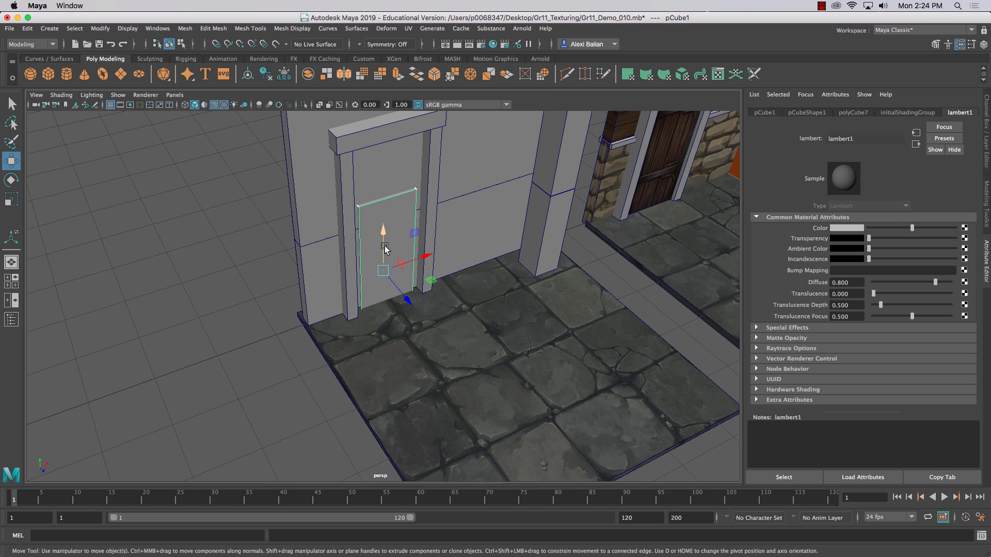
pyautogui.moveTo(384, 239); pyautogui.dragTo(383, 199)
# - Adjust the door panel's width and height so it fills the frame between the posts, about 3.2 cm high
pyautogui.keyDown('alt'); pyautogui.moveTo(327, 235); pyautogui.dragTo(319, 204); pyautogui.keyUp('alt')
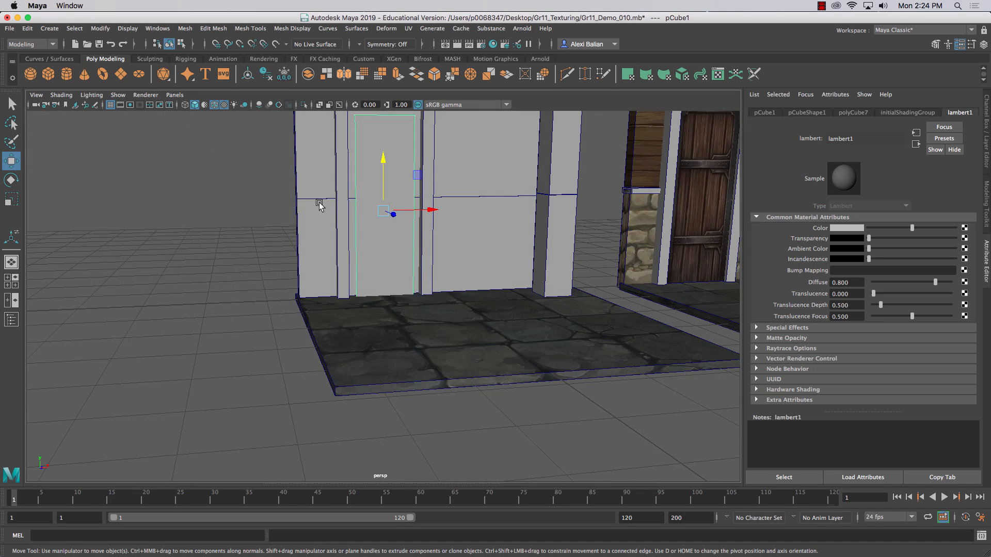
pyautogui.keyDown('alt'); pyautogui.moveTo(320, 203); pyautogui.dragTo(322, 302, button='middle'); pyautogui.keyUp('alt')
pyautogui.moveTo(382, 293); pyautogui.dragTo(427, 304)
pyautogui.press('r')
pyautogui.moveTo(380, 260); pyautogui.dragTo(379, 257)
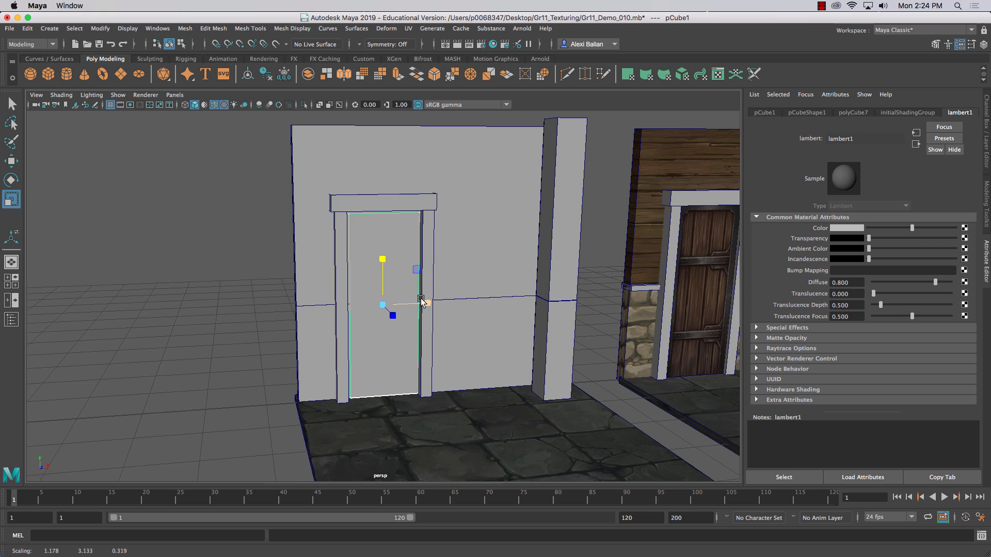
pyautogui.moveTo(427, 302); pyautogui.dragTo(432, 303)
pyautogui.moveTo(383, 262); pyautogui.dragTo(384, 264)
pyautogui.press('w')
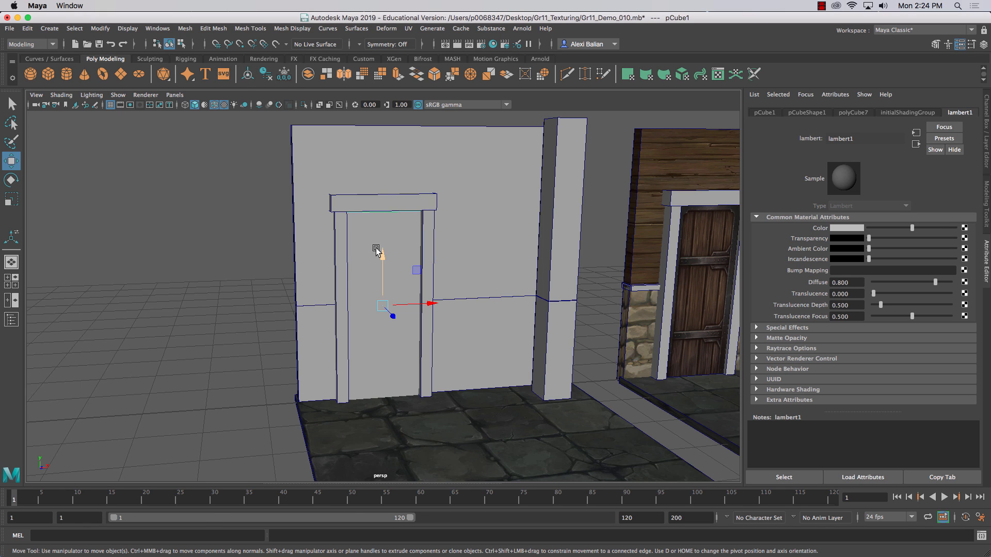
# - Assign a new Lambert material to the door panel and name it Door_DemoNew
pyautogui.moveTo(373, 248); pyautogui.dragTo(375, 510, button='right')
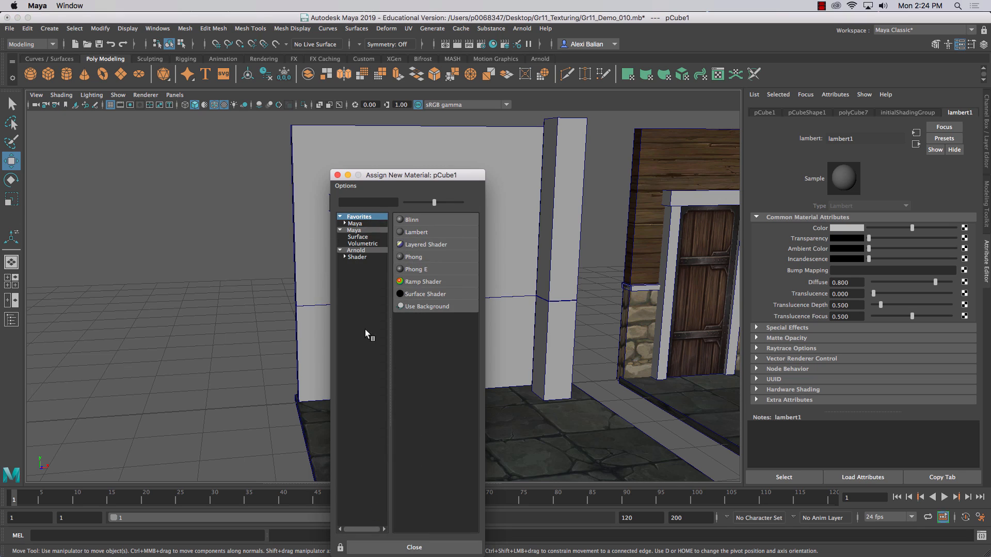
pyautogui.click(411, 233)
pyautogui.doubleClick(863, 136)
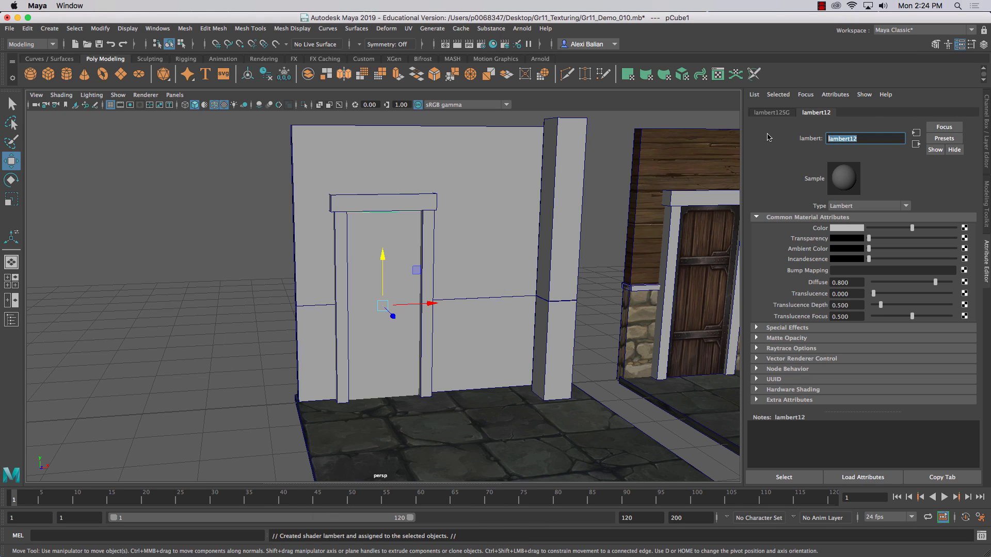
pyautogui.write('Door_DemoNew')
pyautogui.press('Return')
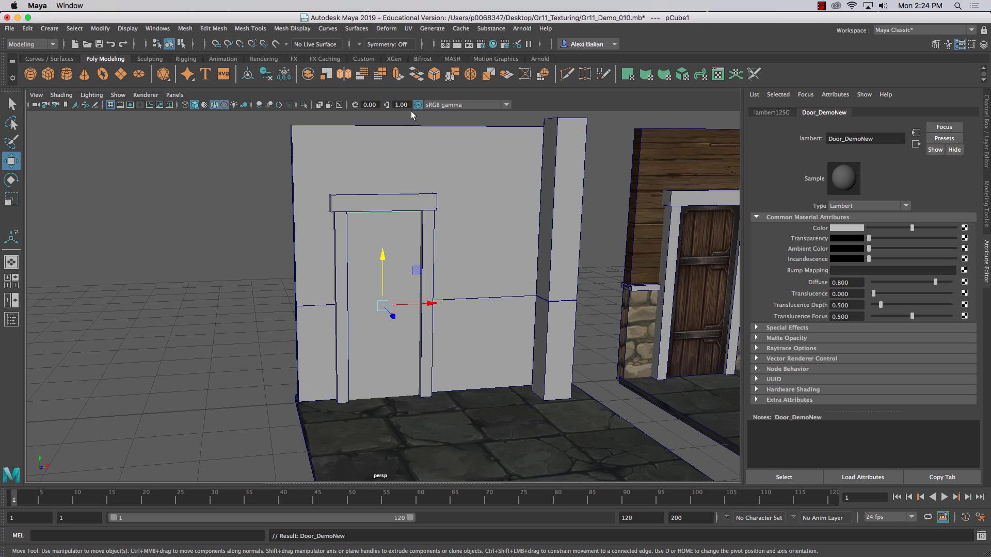
# - Check the door panel's UVs in the UV Editor, and move the panel forward out of its frame to about 0.32 cm in Z
pyautogui.keyDown('alt'); pyautogui.moveTo(451, 162); pyautogui.dragTo(268, 217); pyautogui.keyUp('alt')
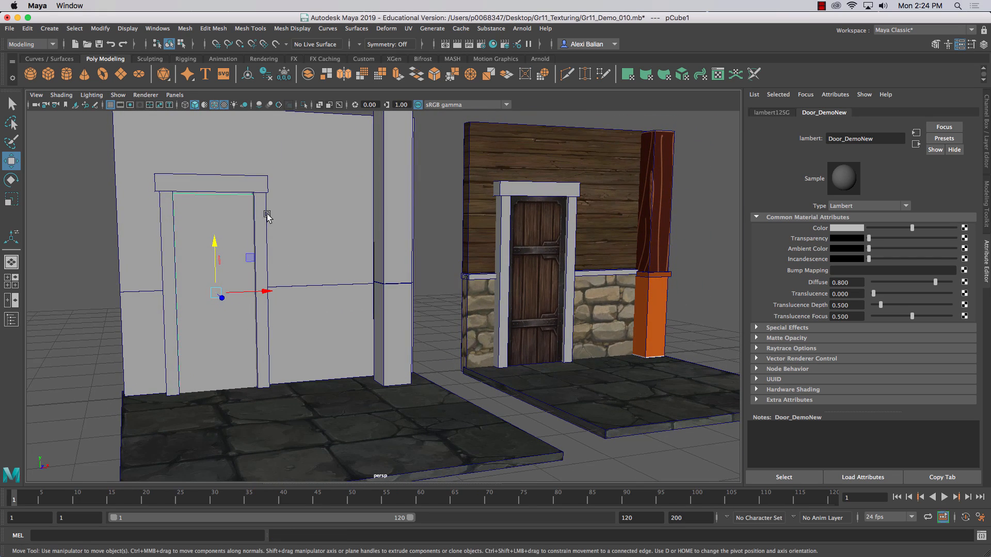
pyautogui.keyDown('alt'); pyautogui.moveTo(220, 239); pyautogui.dragTo(224, 303); pyautogui.keyUp('alt')
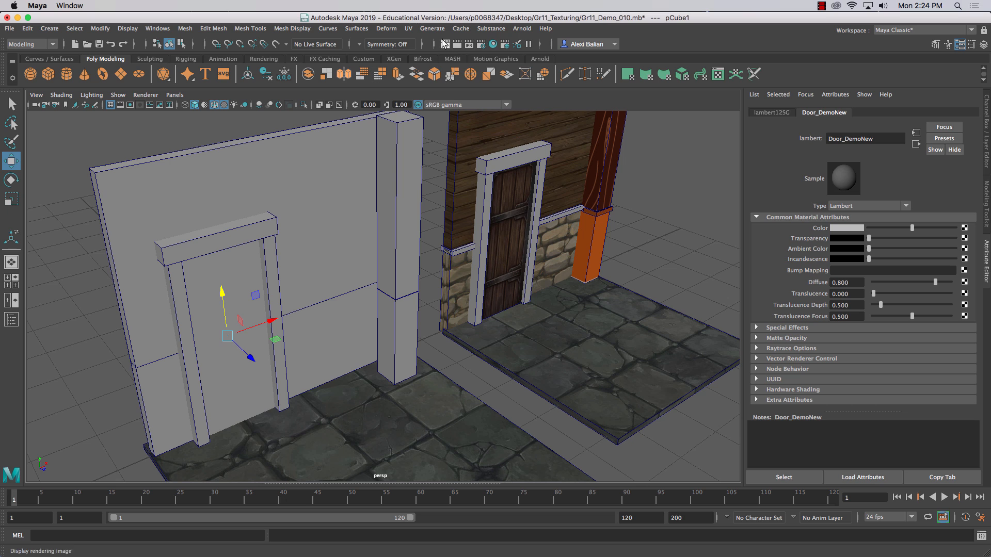
pyautogui.click(408, 28)
pyautogui.click(433, 47)
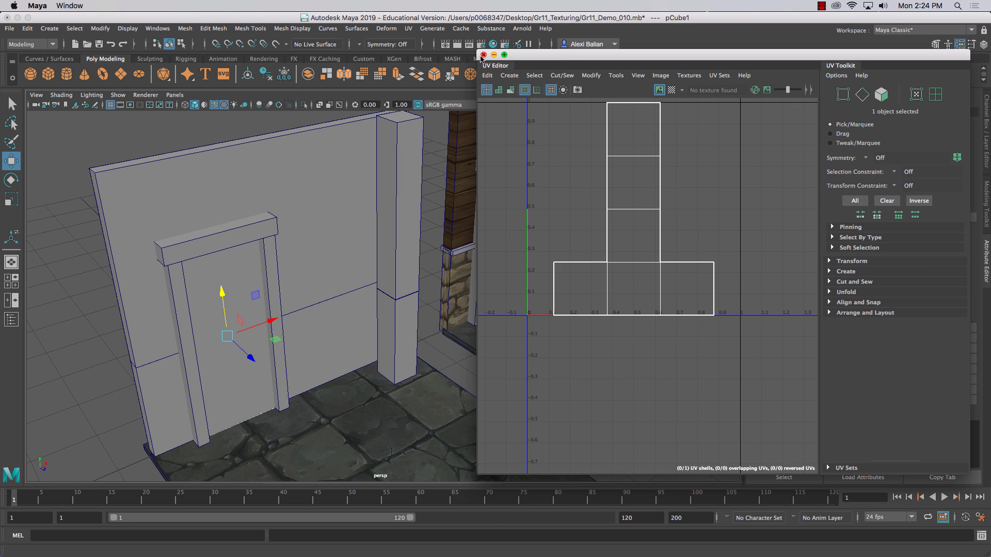
pyautogui.click(483, 55)
pyautogui.click(199, 296)
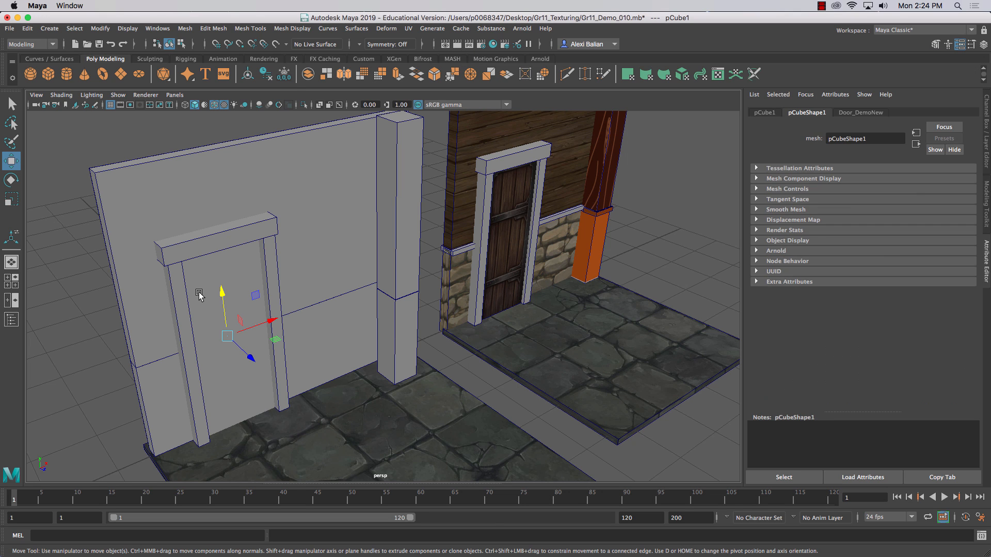
pyautogui.click(228, 427)
pyautogui.click(227, 426)
pyautogui.click(252, 362)
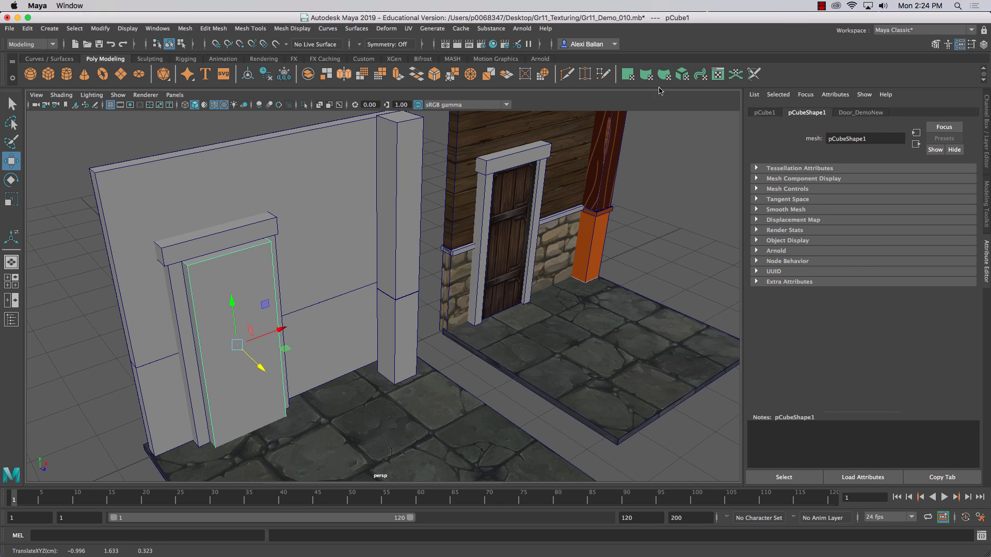
# - Apply an automatic UV projection to the door panel and show its UV shells in the UV Editor
pyautogui.click(683, 75)
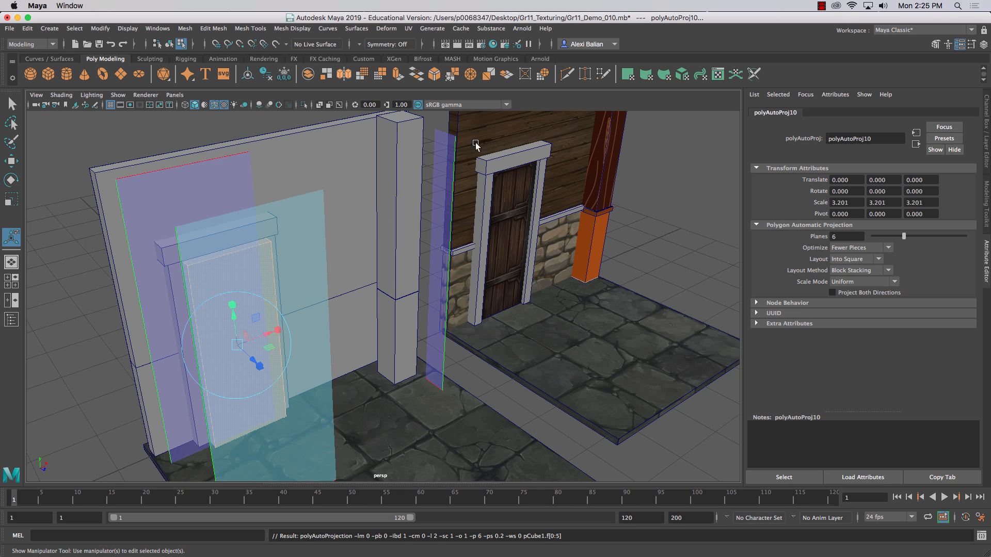
pyautogui.click(409, 30)
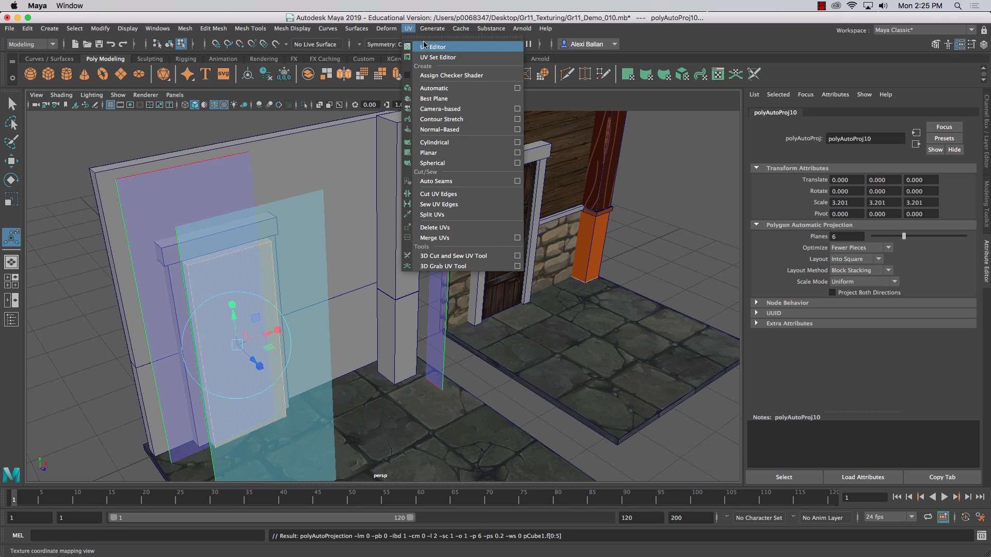
pyautogui.click(427, 47)
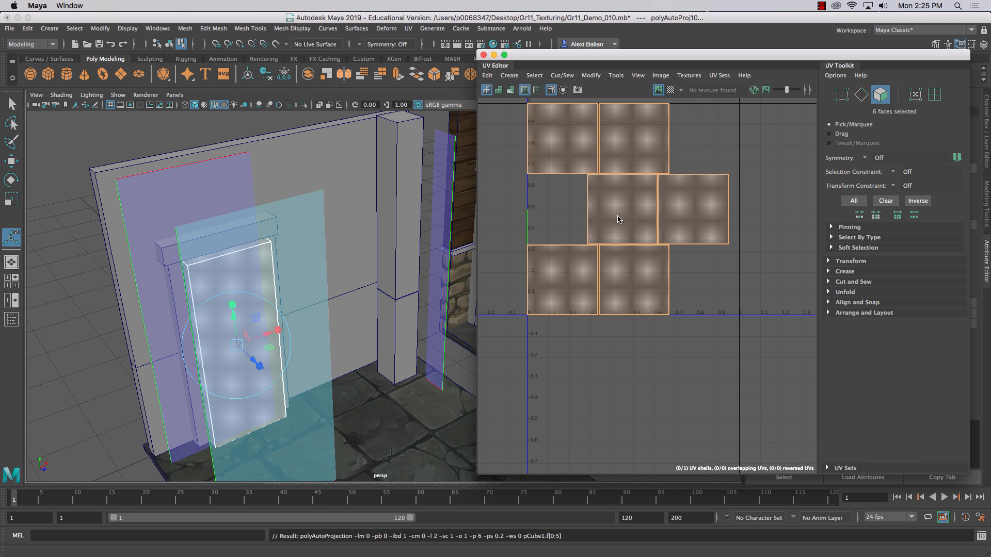
pyautogui.scroll(-2, 617, 219)
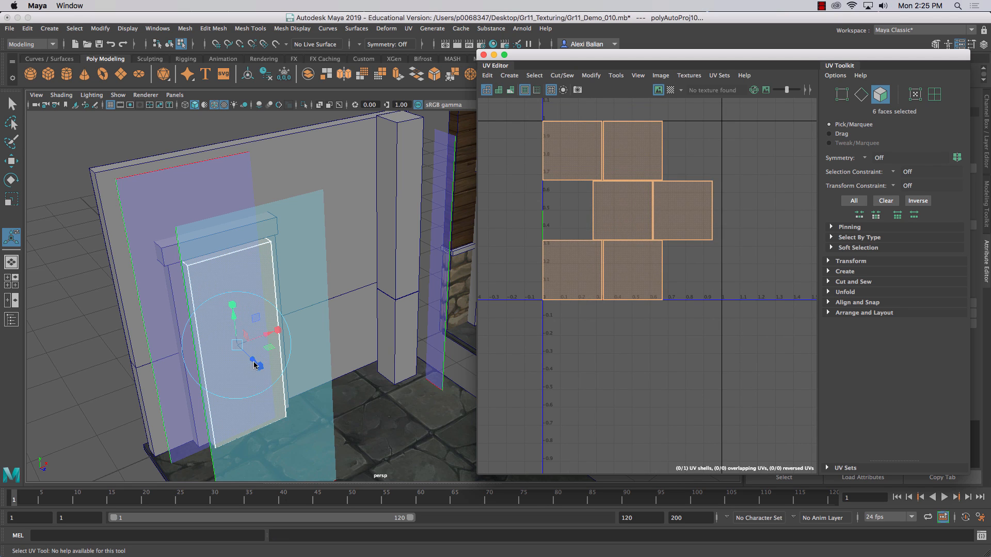
pyautogui.scroll(-2, 621, 169)
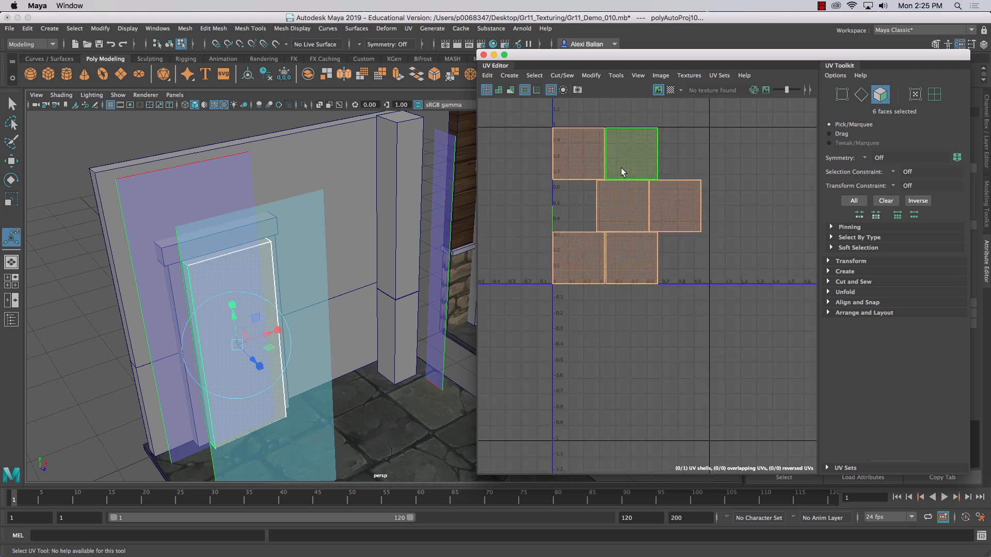
# - Isolate the door front's UV shell by moving the other five door panel shells outside the 0 to 1 UV tile
pyautogui.scroll(6, 621, 168)
pyautogui.keyDown('alt'); pyautogui.moveTo(624, 186); pyautogui.dragTo(689, 223, button='middle'); pyautogui.keyUp('alt')
pyautogui.scroll(-2, 686, 216)
pyautogui.scroll(-2, 686, 216)
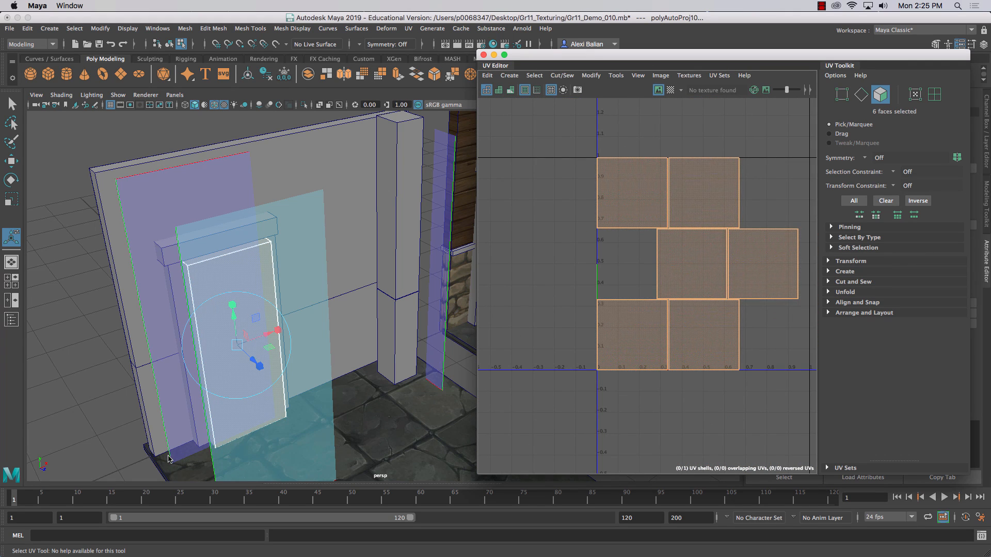
pyautogui.moveTo(232, 259); pyautogui.dragTo(231, 287, button='right')
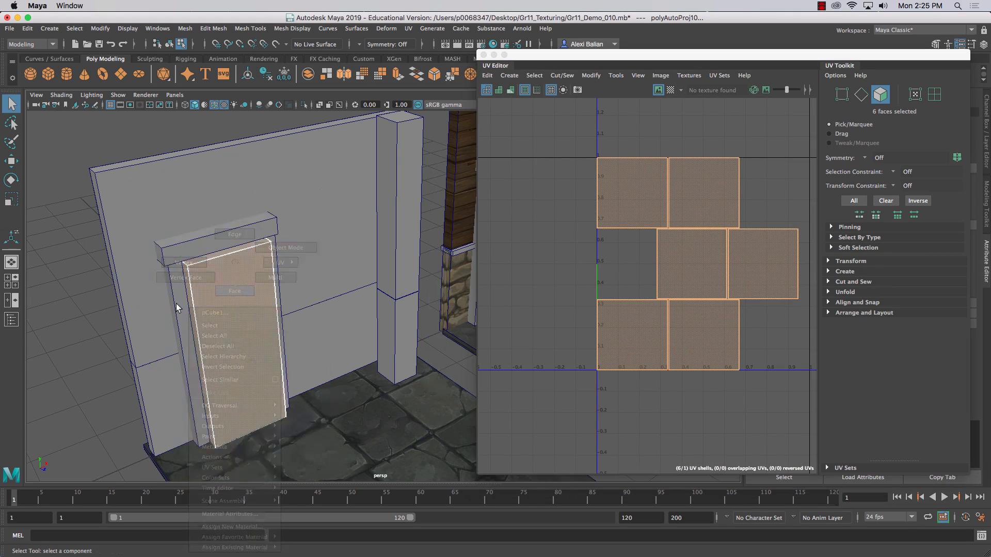
pyautogui.click(224, 330)
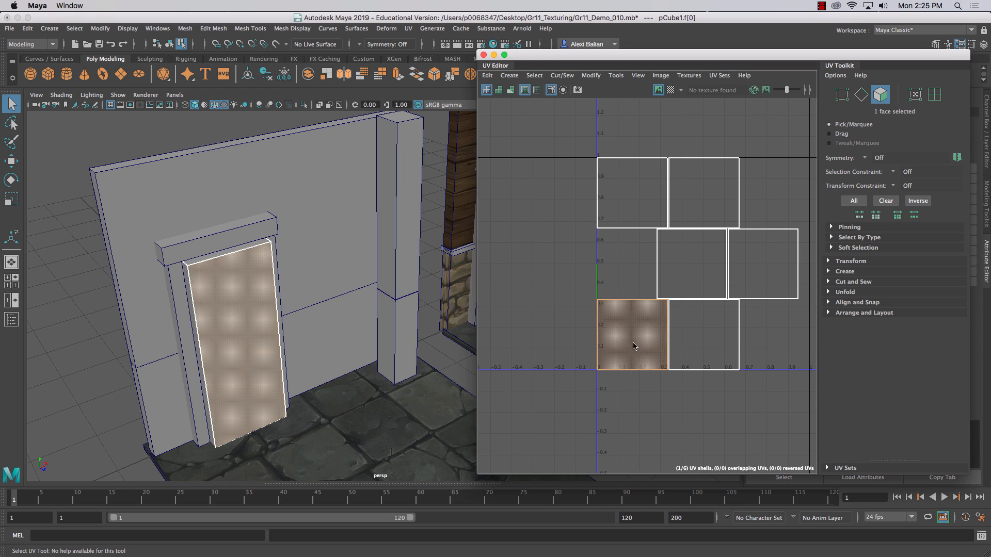
pyautogui.moveTo(689, 150); pyautogui.dragTo(765, 399)
pyautogui.scroll(-4, 743, 331)
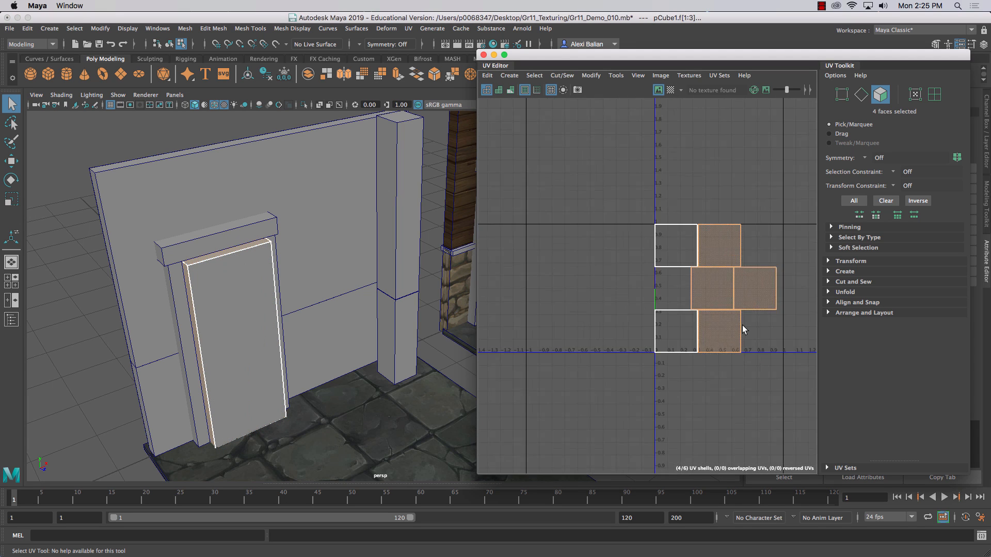
pyautogui.press('w')
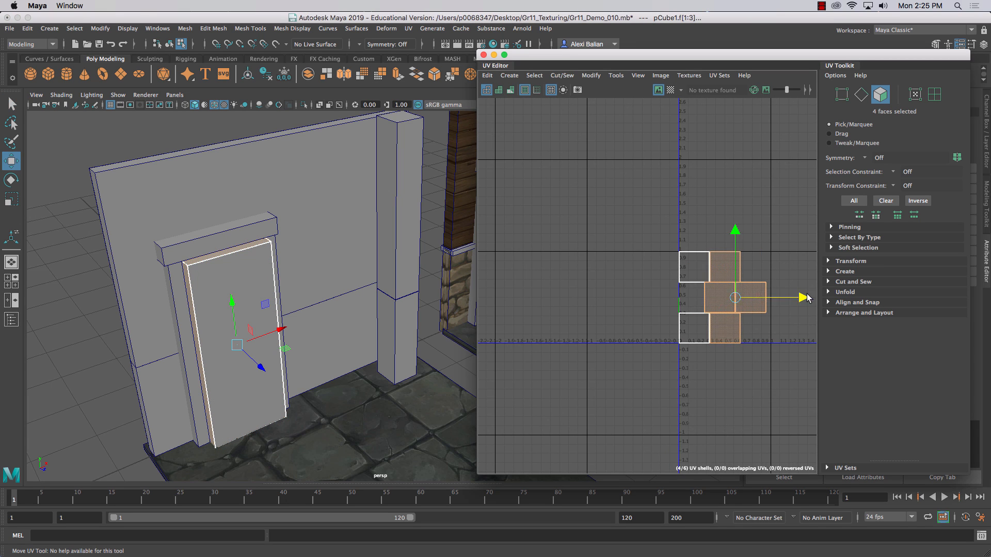
pyautogui.moveTo(744, 299); pyautogui.dragTo(832, 304)
pyautogui.click(693, 268)
pyautogui.moveTo(693, 260); pyautogui.dragTo(693, 217)
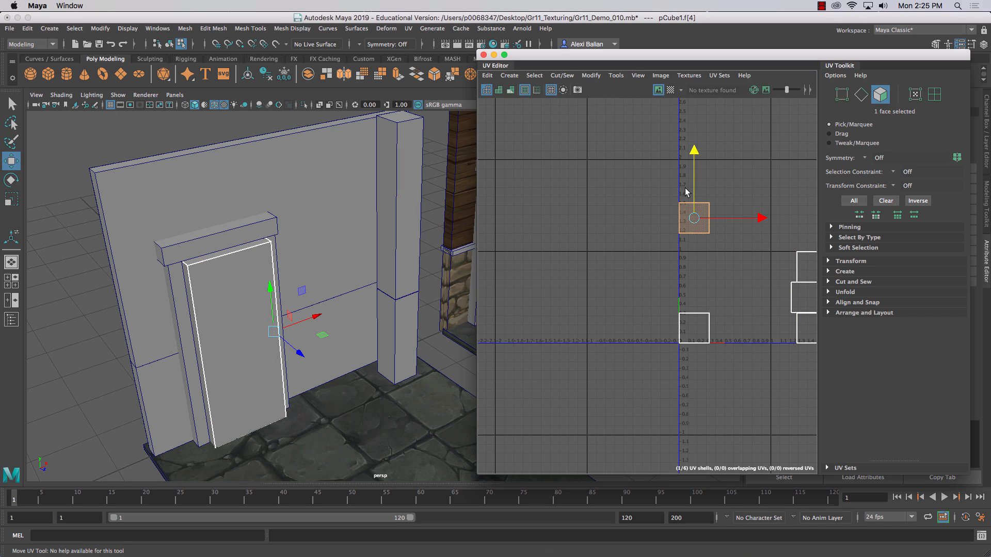
# - Move the door front's UV shell up and across to near the middle of the 0 to 1 UV tile
pyautogui.keyDown('alt'); pyautogui.moveTo(591, 321); pyautogui.dragTo(471, 280, button='middle'); pyautogui.keyUp('alt')
pyautogui.scroll(3, 574, 300)
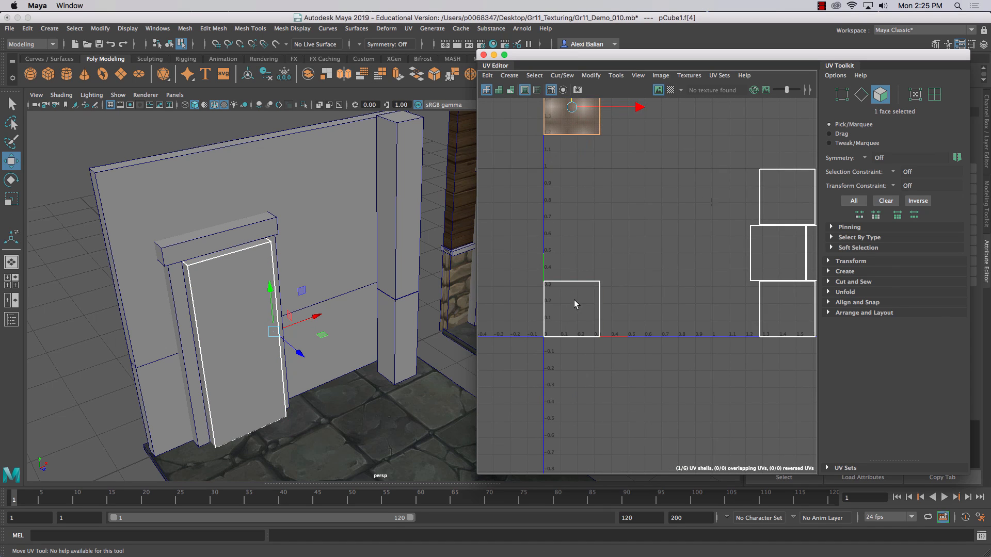
pyautogui.click(572, 308)
pyautogui.moveTo(579, 307); pyautogui.dragTo(627, 308)
pyautogui.moveTo(620, 274); pyautogui.dragTo(621, 232)
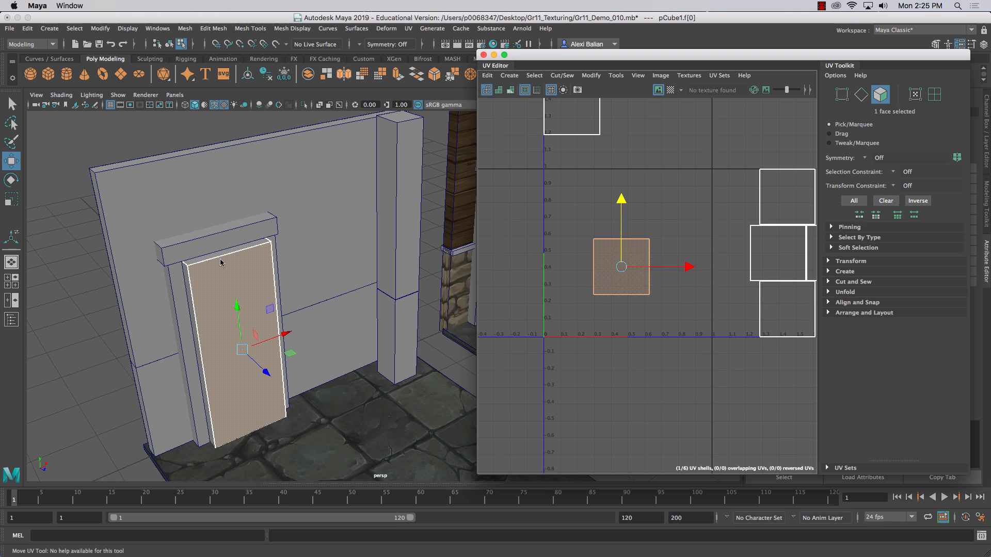
# - Identify the door front's top edge, and stretch its UV shell vertically to span the tile from 0 to 1 in V
pyautogui.moveTo(220, 258); pyautogui.dragTo(219, 225, button='right')
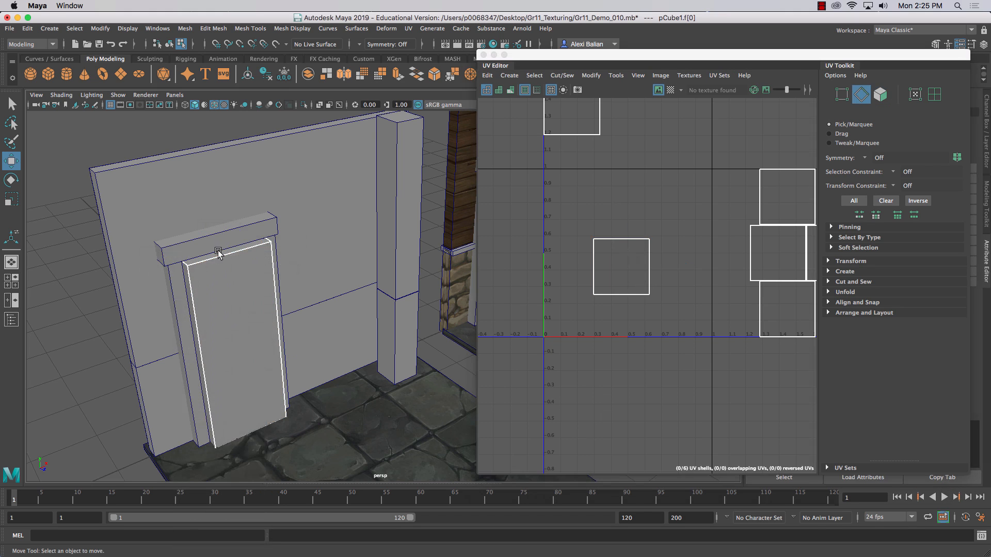
pyautogui.click(219, 260)
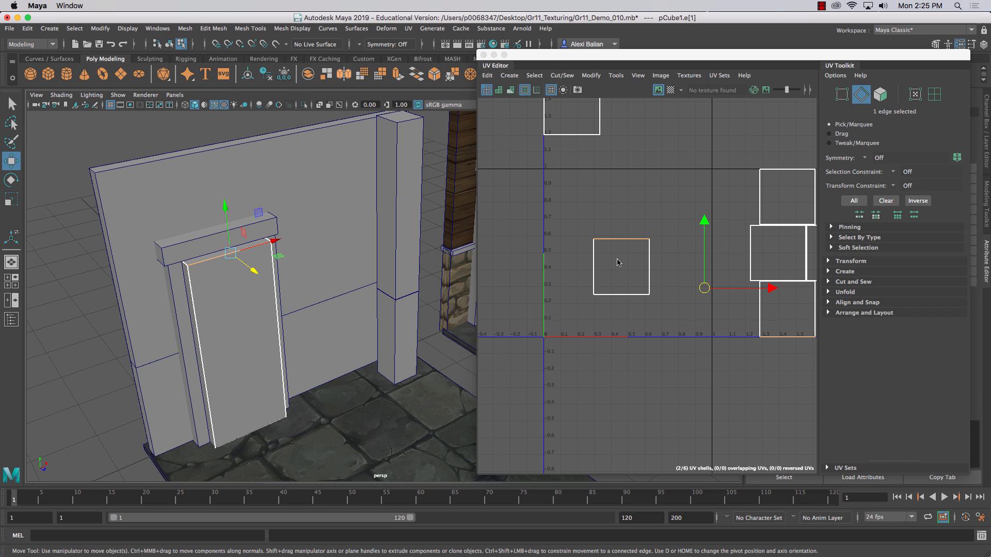
pyautogui.moveTo(617, 260); pyautogui.dragTo(617, 287, button='right')
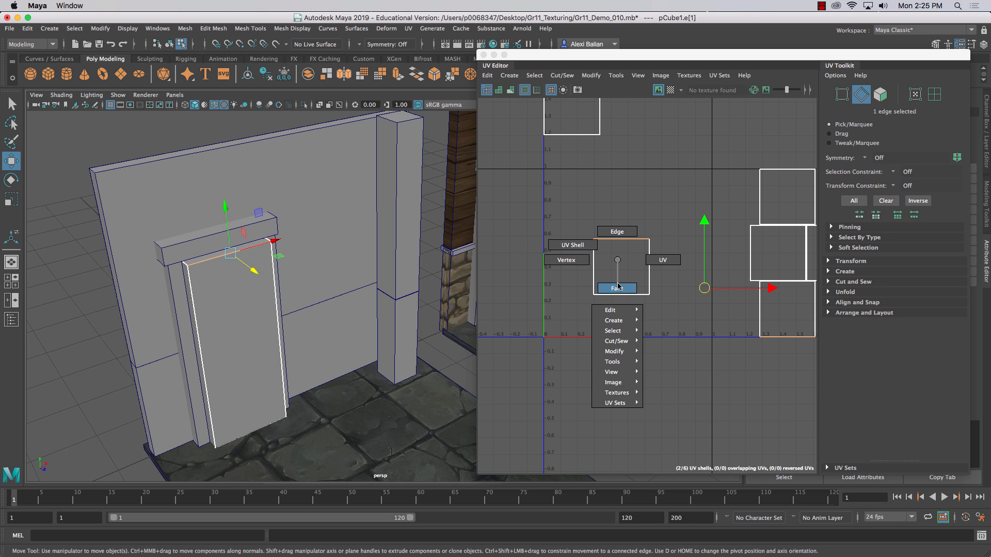
pyautogui.moveTo(618, 286); pyautogui.dragTo(564, 227, button='right')
pyautogui.click(616, 274)
pyautogui.moveTo(565, 227); pyautogui.dragTo(668, 246)
pyautogui.moveTo(621, 218); pyautogui.dragTo(605, 149)
pyautogui.moveTo(560, 251); pyautogui.dragTo(672, 323)
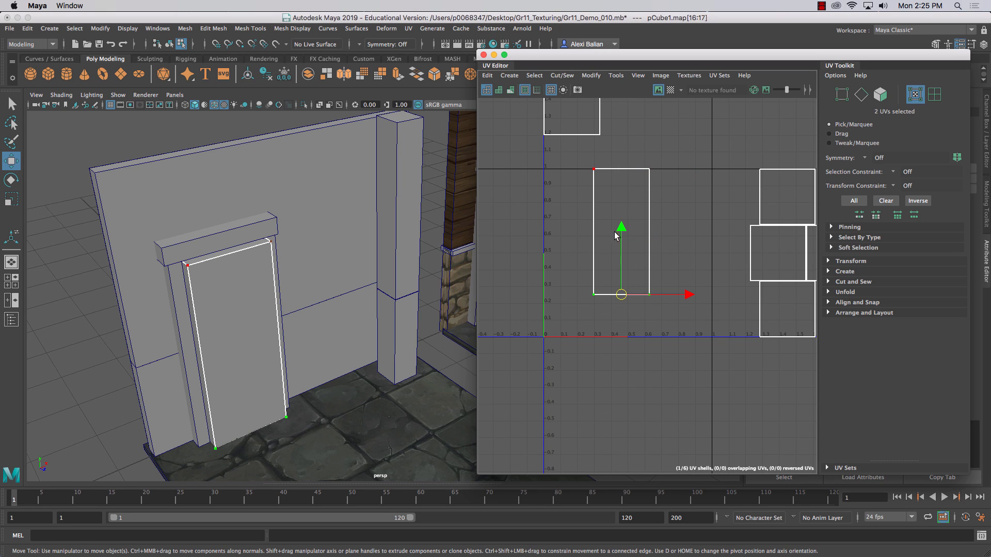
pyautogui.moveTo(622, 226); pyautogui.dragTo(622, 268)
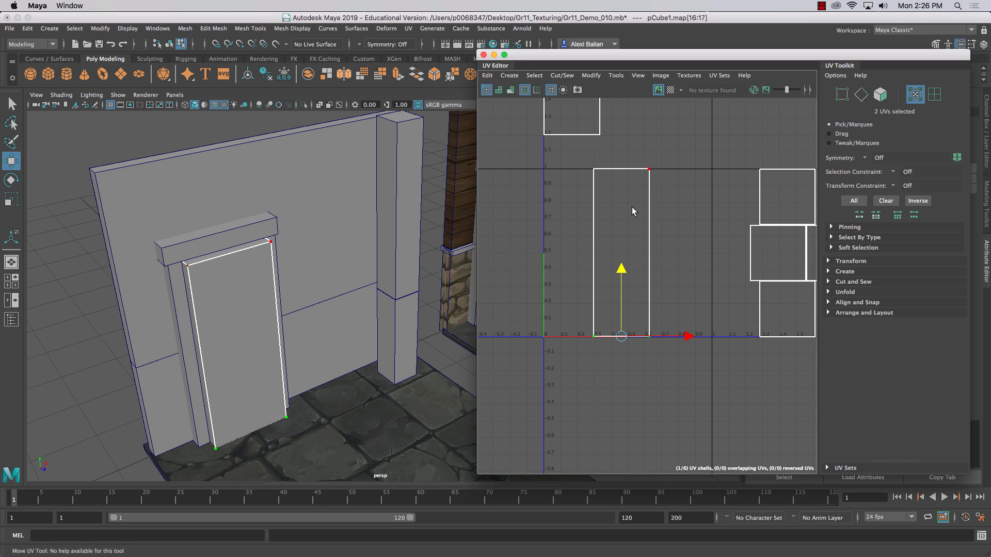
# - Widen the door front's UV shell by moving its right-hand UVs out to about 0.7 in U
pyautogui.moveTo(684, 155); pyautogui.dragTo(638, 351)
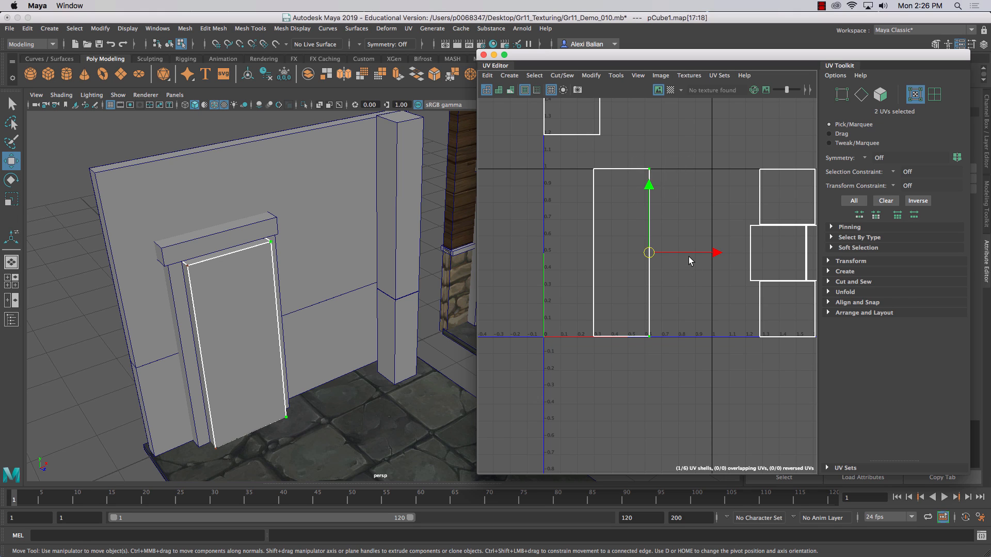
pyautogui.moveTo(684, 253); pyautogui.dragTo(694, 257)
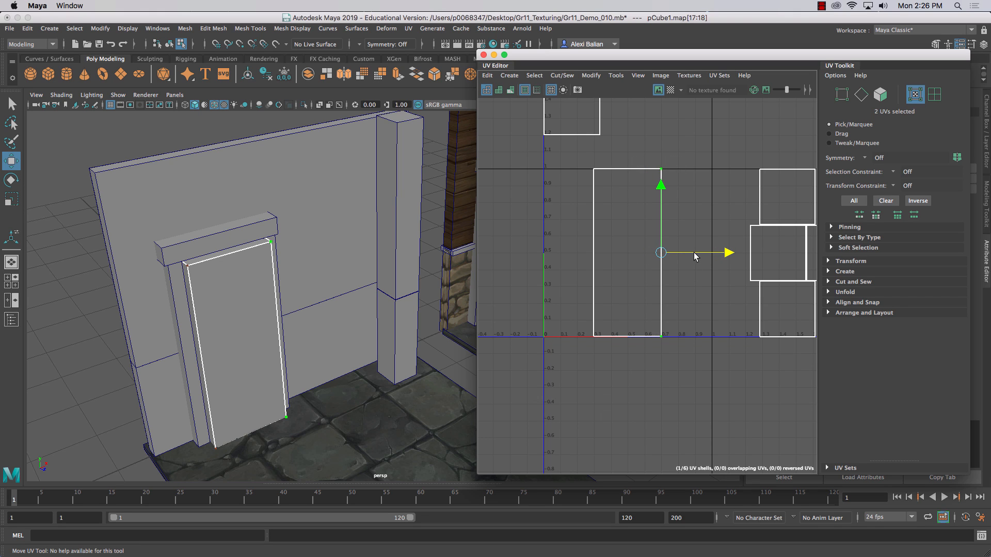
pyautogui.moveTo(620, 256); pyautogui.dragTo(618, 274, button='right')
pyautogui.click(619, 274)
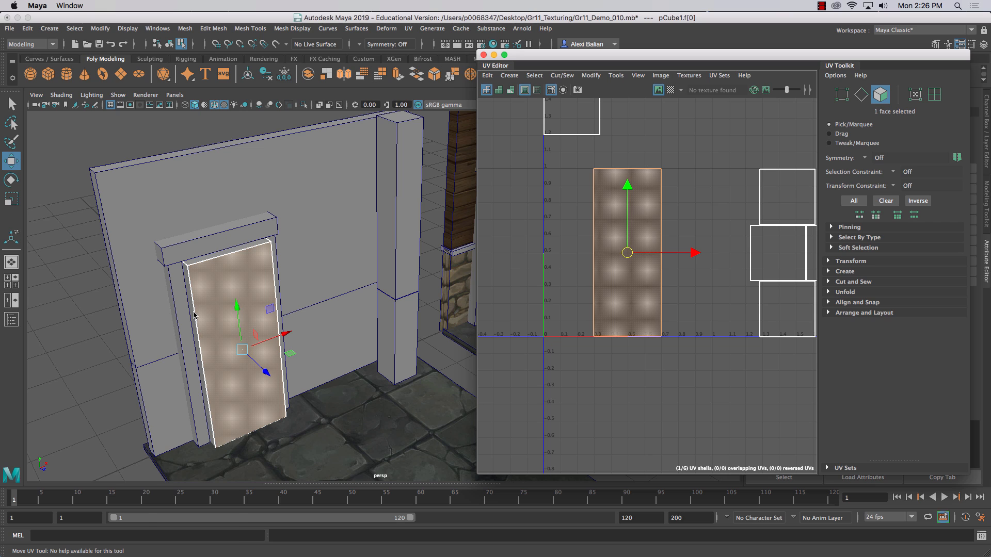
# - Move the UV shell of the door panel's left side face next to the left of the front shell
pyautogui.moveTo(195, 316); pyautogui.dragTo(187, 290, button='right')
pyautogui.click(186, 291)
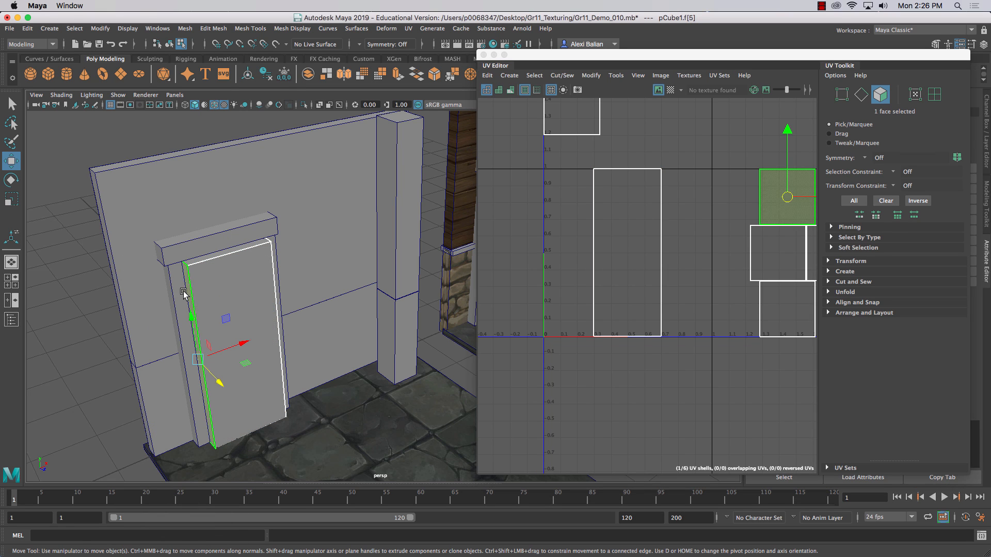
pyautogui.moveTo(804, 194); pyautogui.dragTo(557, 244)
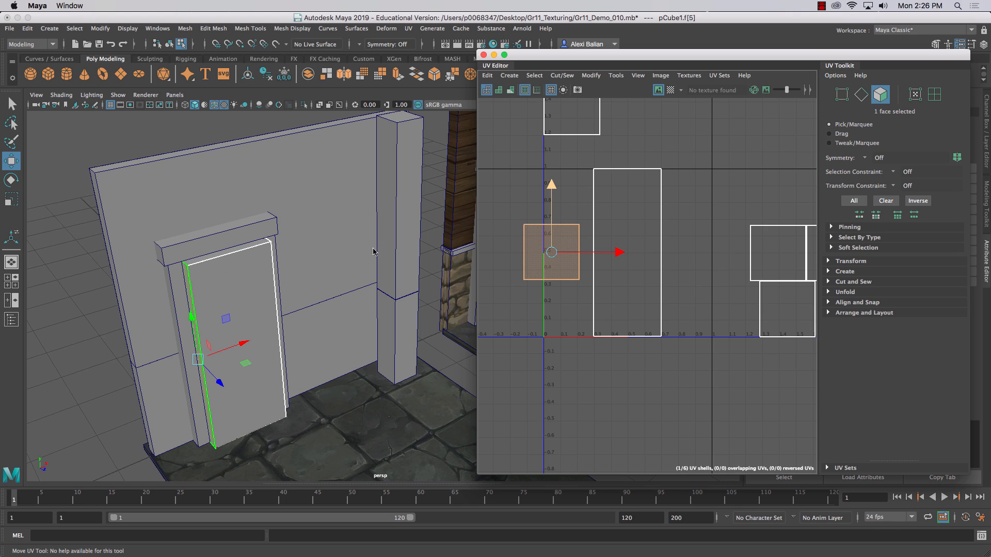
# - Check which door panel edges match the edges of the left side face's UV shell
pyautogui.moveTo(537, 224); pyautogui.dragTo(536, 199, button='right')
pyautogui.click(539, 225)
pyautogui.click(577, 338)
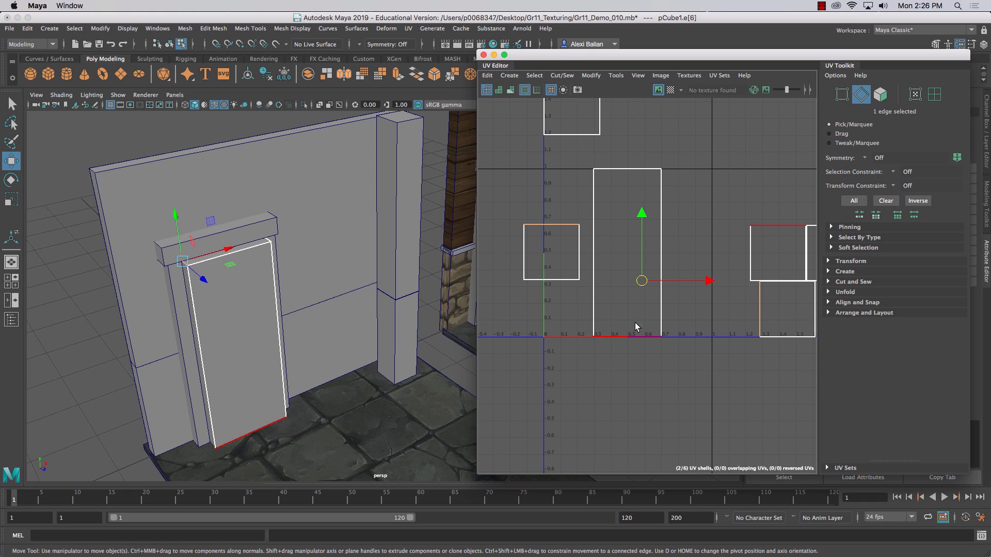
pyautogui.click(593, 287)
pyautogui.rightClick(557, 254)
pyautogui.click(557, 282)
pyautogui.click(557, 265)
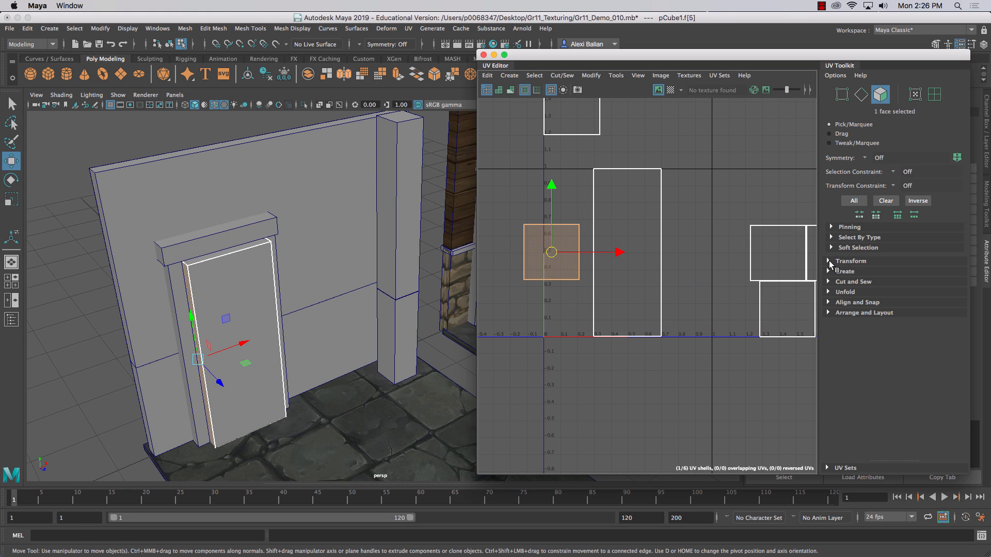
# - Try rotating the left side face's UV shell 90 degrees counterclockwise, and rotate it back
pyautogui.click(829, 261)
pyautogui.scroll(-3, 898, 374)
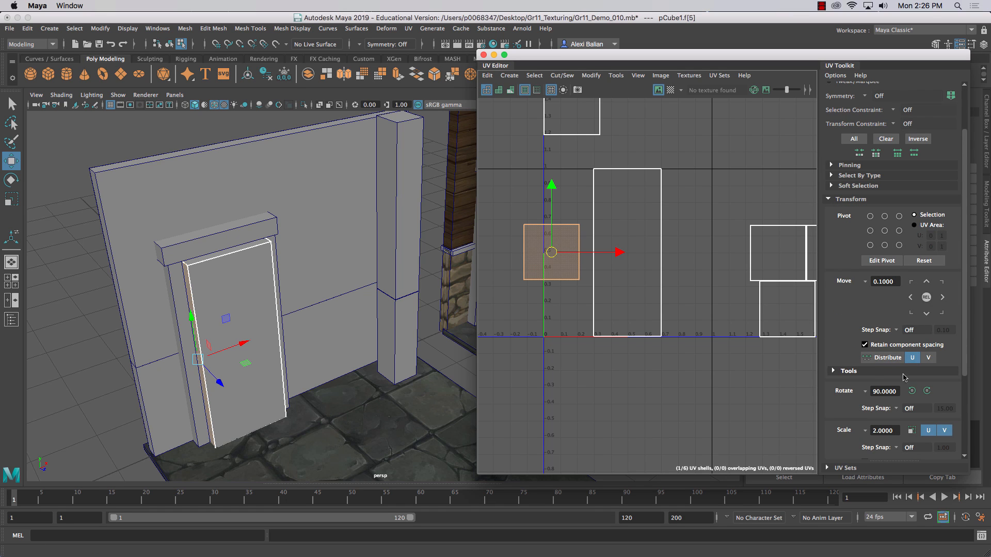
pyautogui.click(912, 391)
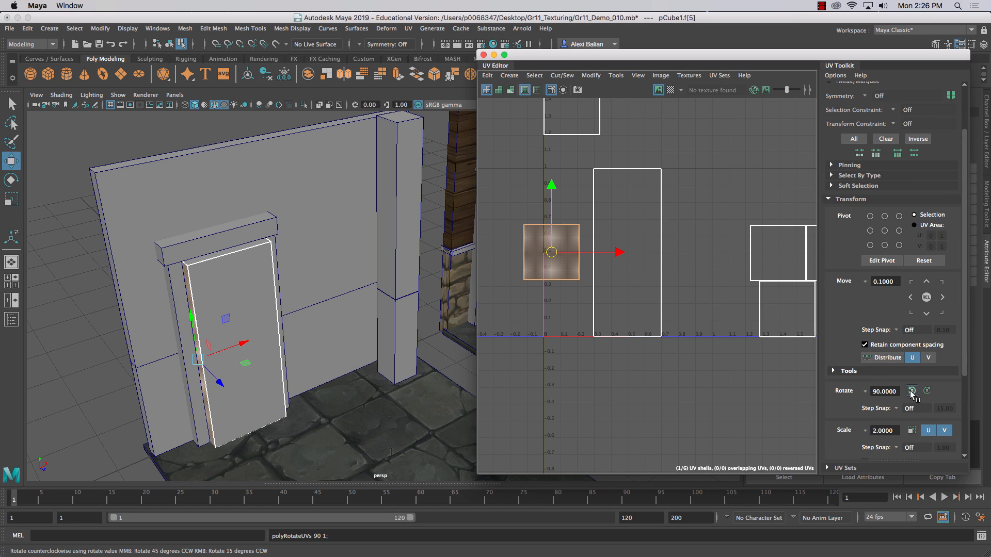
pyautogui.rightClick(565, 228)
pyautogui.moveTo(564, 227); pyautogui.dragTo(564, 197, button='right')
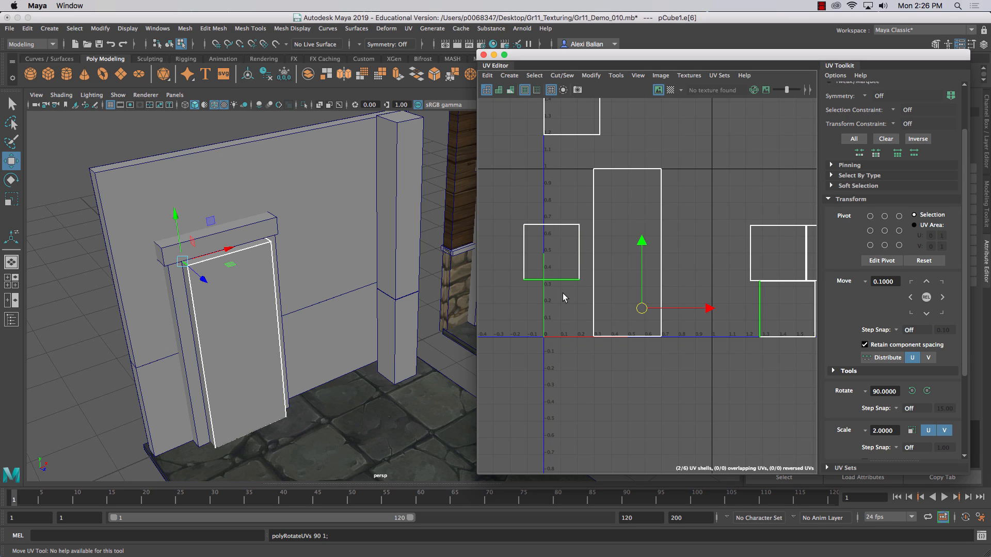
pyautogui.moveTo(562, 262); pyautogui.dragTo(563, 283, button='right')
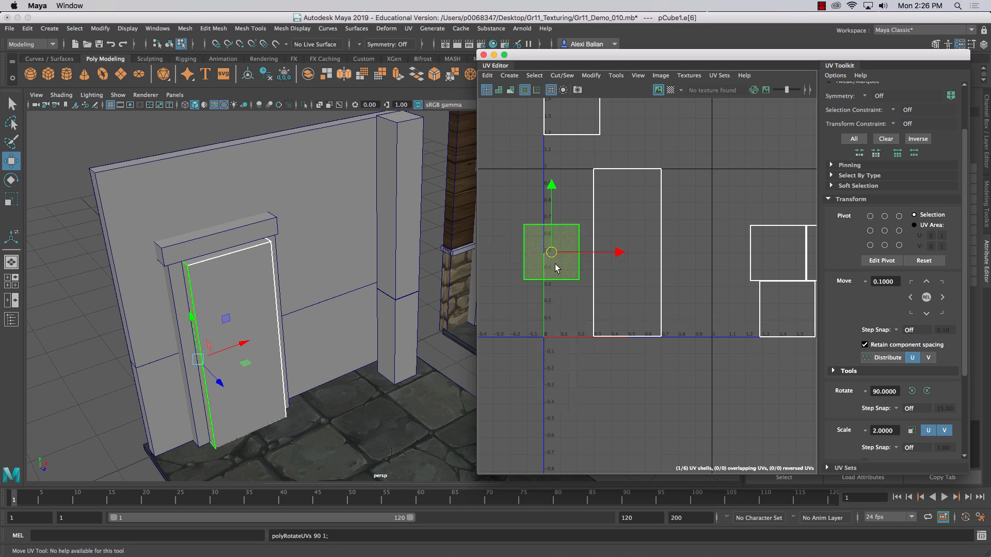
pyautogui.click(927, 390)
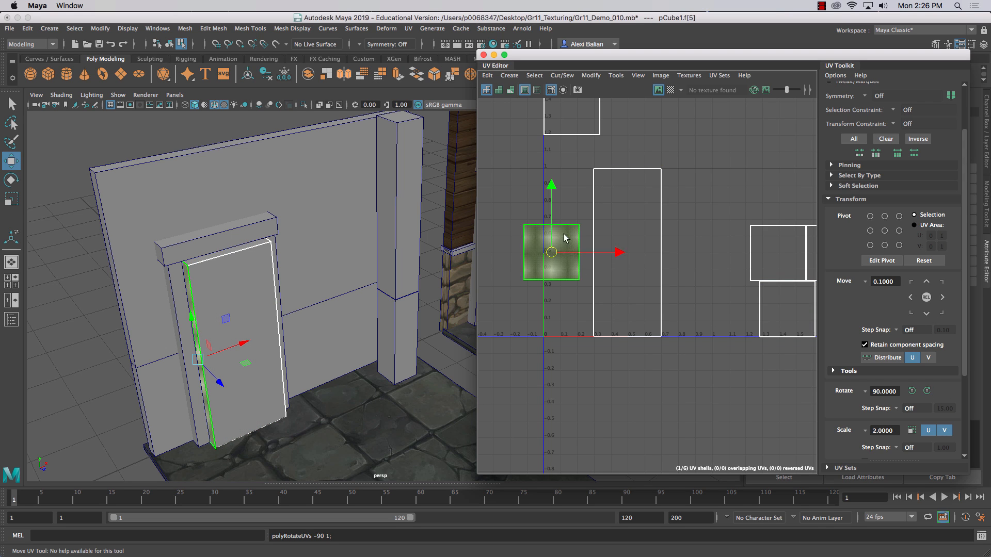
# - Stretch the left side face's UV shell vertically to match the front shell's height, from 0 to 1 in V
pyautogui.moveTo(540, 228); pyautogui.dragTo(564, 196, button='right')
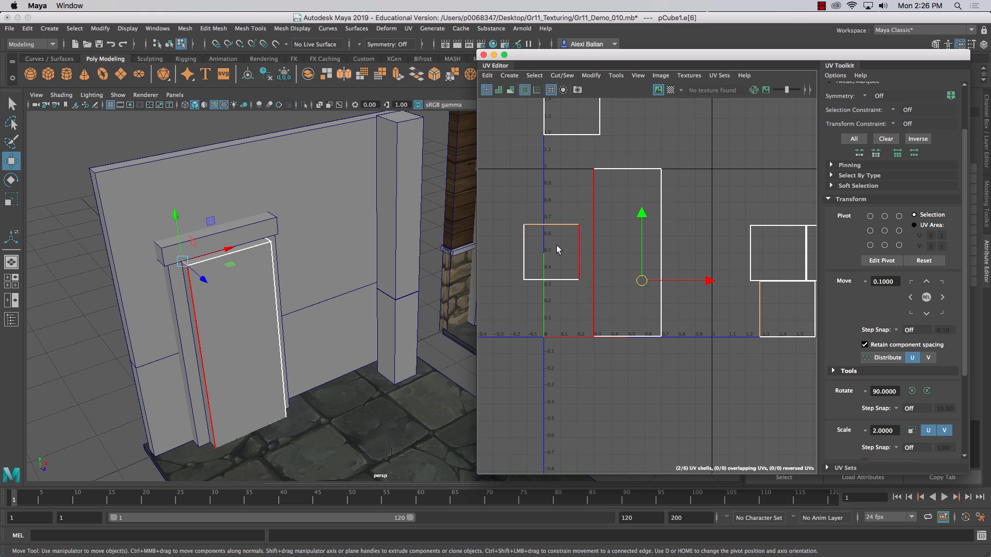
pyautogui.moveTo(560, 241); pyautogui.dragTo(599, 245, button='right')
pyautogui.moveTo(581, 231); pyautogui.dragTo(540, 153)
pyautogui.moveTo(506, 231); pyautogui.dragTo(585, 310)
pyautogui.moveTo(551, 227); pyautogui.dragTo(551, 283)
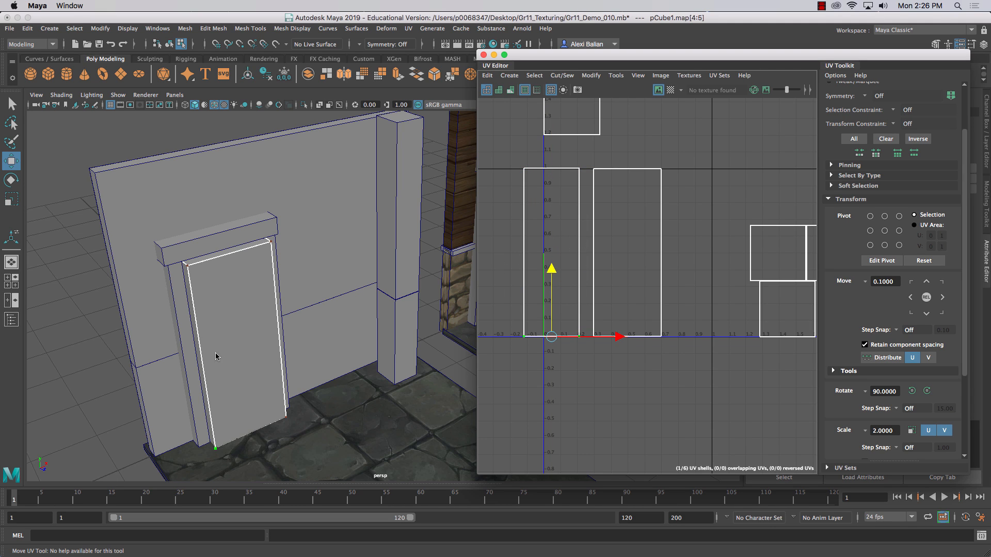
# - Narrow the left side face's UV shell to about 0.07 in U and move it closer to the front shell
pyautogui.moveTo(512, 148); pyautogui.dragTo(546, 349)
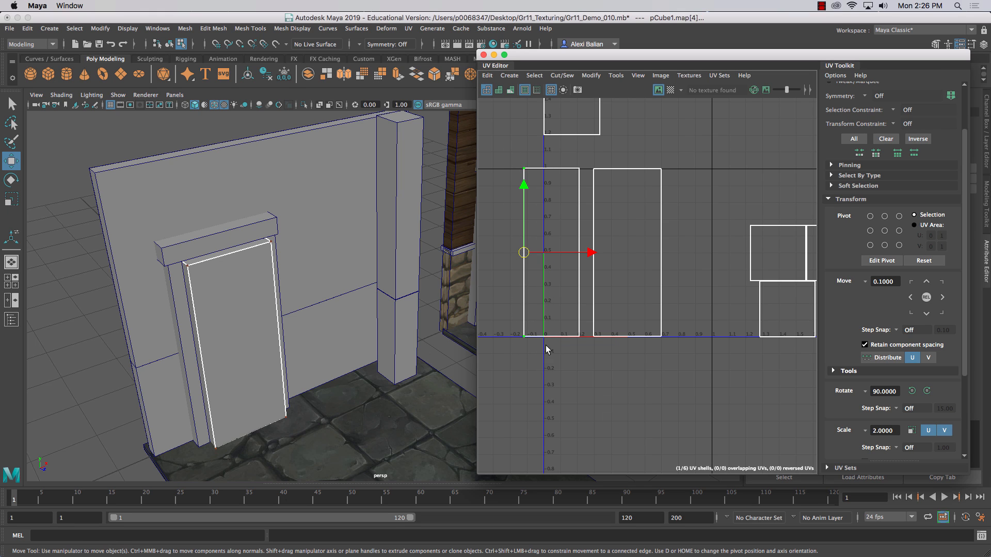
pyautogui.moveTo(562, 252); pyautogui.dragTo(605, 255)
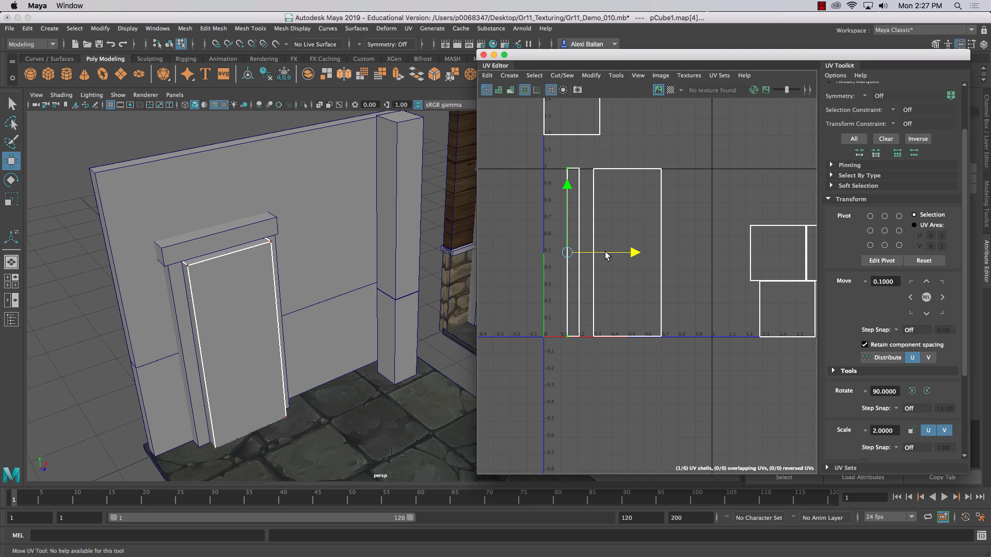
pyautogui.moveTo(575, 224); pyautogui.dragTo(574, 252, button='right')
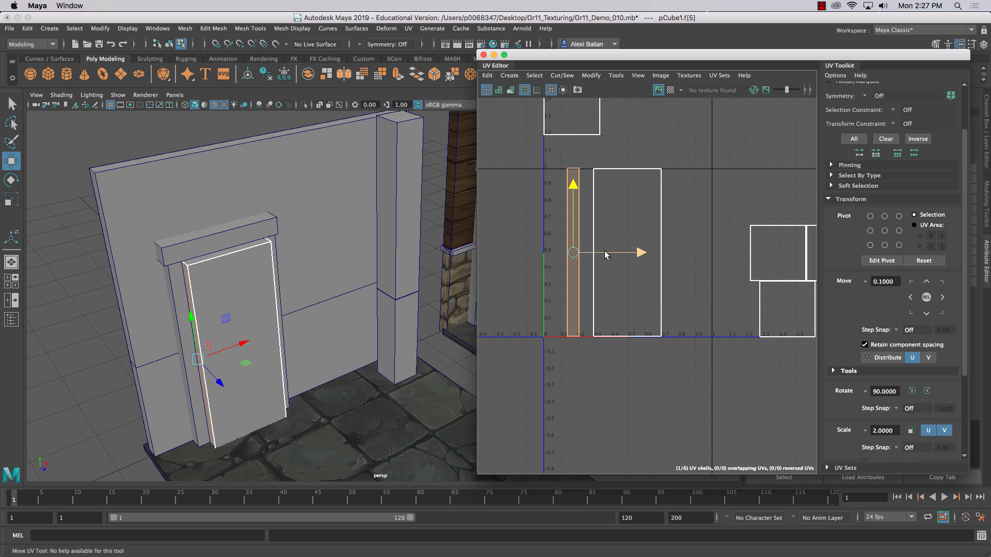
pyautogui.moveTo(605, 255); pyautogui.dragTo(614, 253)
# - Join the left side shell to the front shell along their shared vertical edge with Move and Sew
pyautogui.scroll(2, 611, 254)
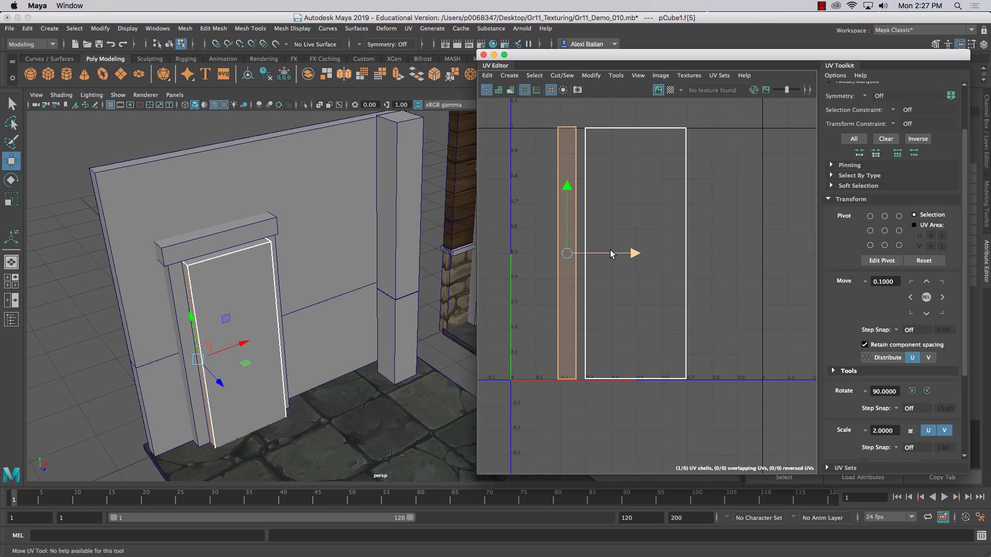
pyautogui.moveTo(594, 238); pyautogui.dragTo(592, 209, button='right')
pyautogui.click(592, 214)
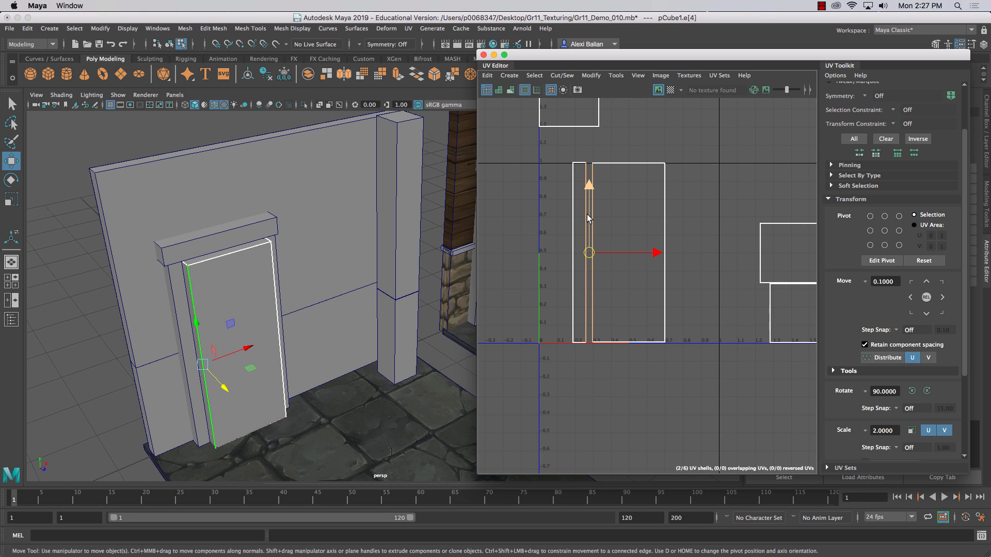
pyautogui.click(562, 75)
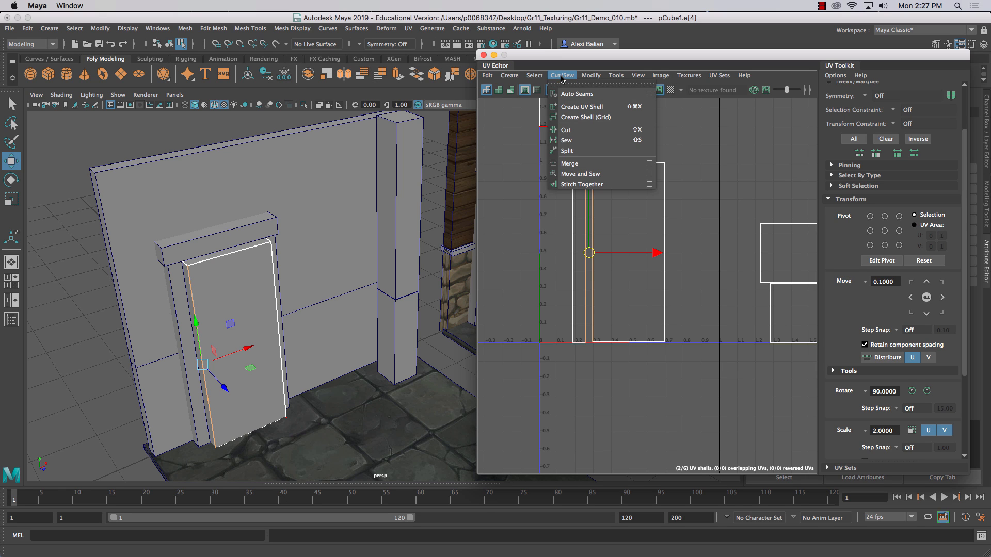
pyautogui.click(577, 175)
# - Move the top right, top left and bottom left corner UVs of the joined door shell out of alignment
pyautogui.scroll(1, 615, 194)
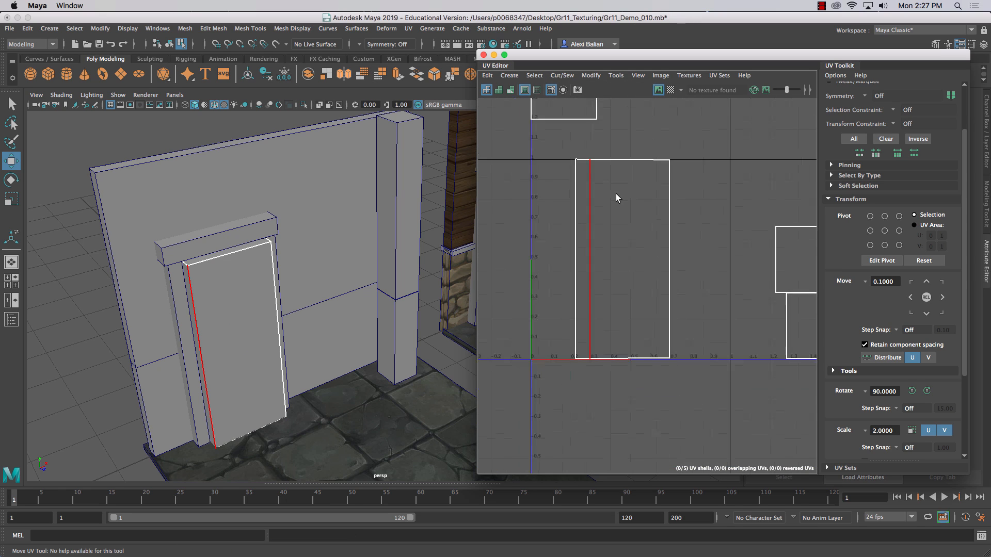
pyautogui.scroll(-2, 609, 181)
pyautogui.click(628, 176)
pyautogui.moveTo(630, 175); pyautogui.dragTo(667, 177, button='right')
pyautogui.moveTo(632, 131); pyautogui.dragTo(659, 180)
pyautogui.moveTo(652, 145); pyautogui.dragTo(652, 161)
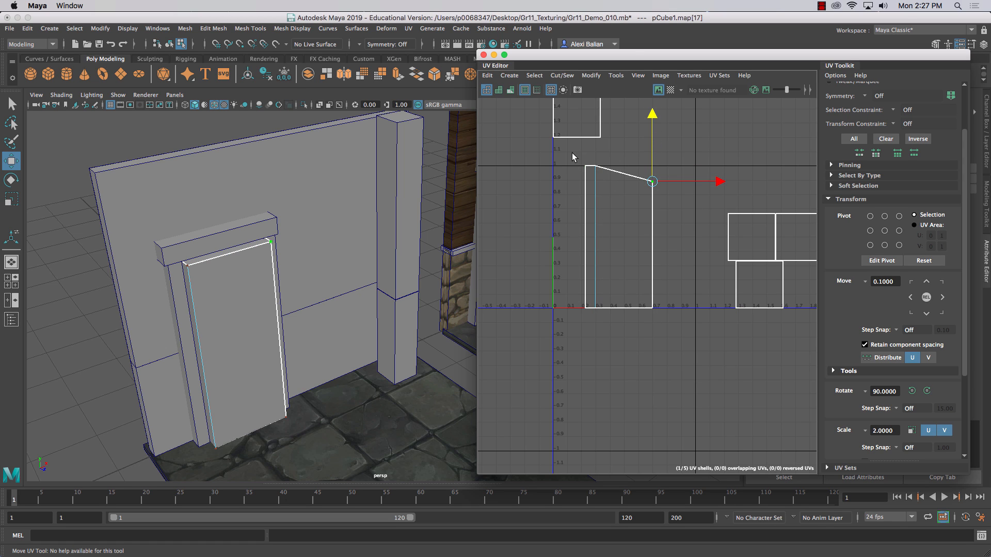
pyautogui.moveTo(591, 177)
pyautogui.mouseDown()
pyautogui.moveTo(580, 156)
pyautogui.moveTo(583, 173)
pyautogui.mouseUp()
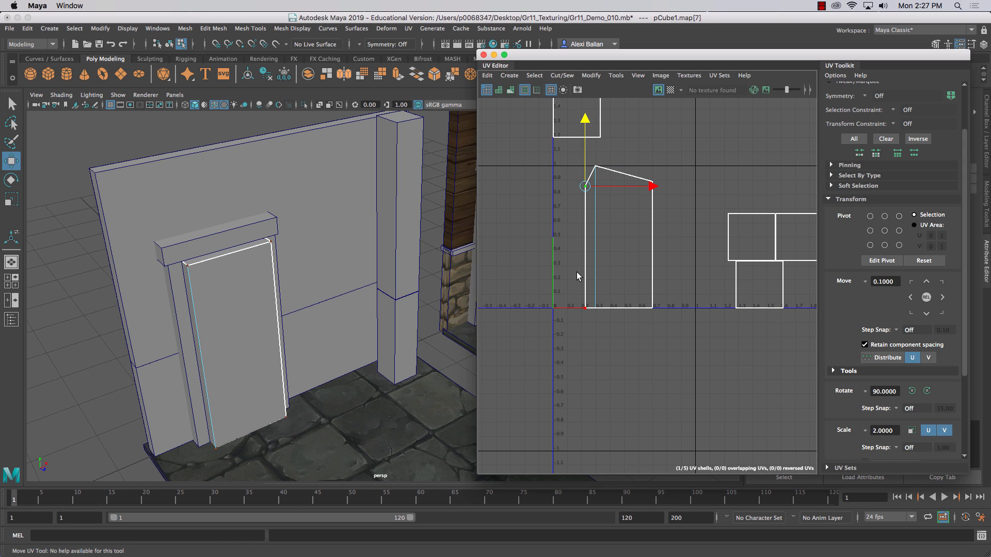
pyautogui.moveTo(577, 273); pyautogui.dragTo(599, 301)
pyautogui.click(682, 344)
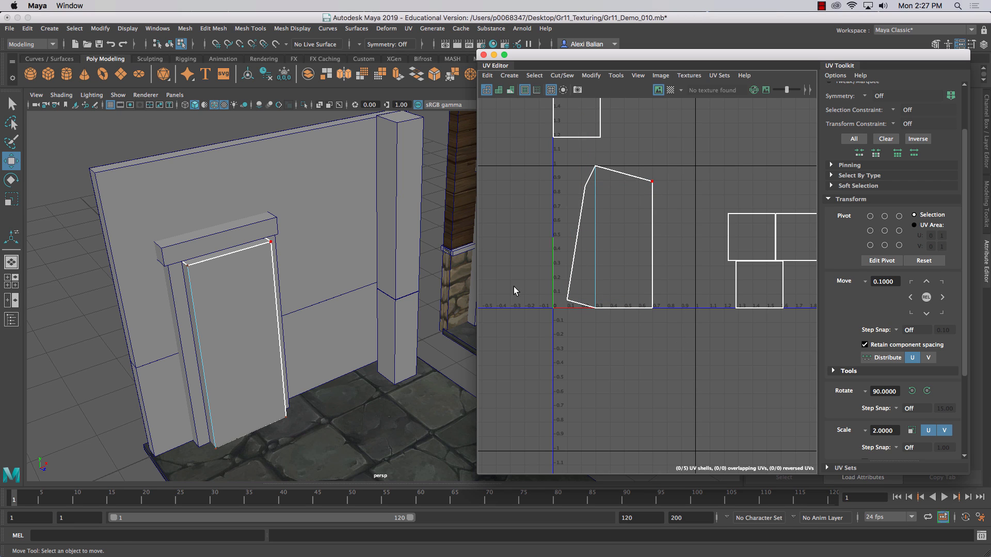
# - Align the three top UVs of the door shell to their maximum V
pyautogui.click(828, 200)
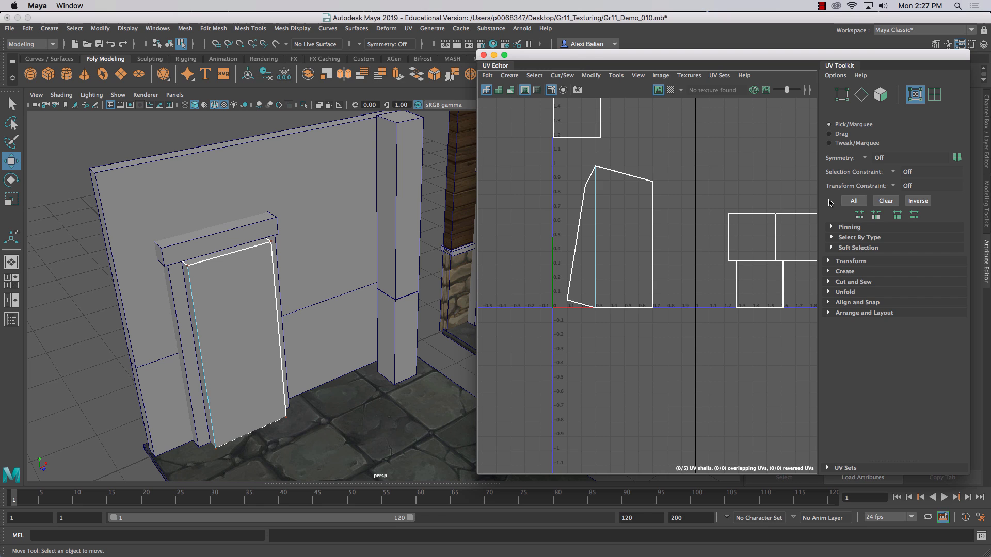
pyautogui.click(855, 304)
pyautogui.scroll(-1, 858, 323)
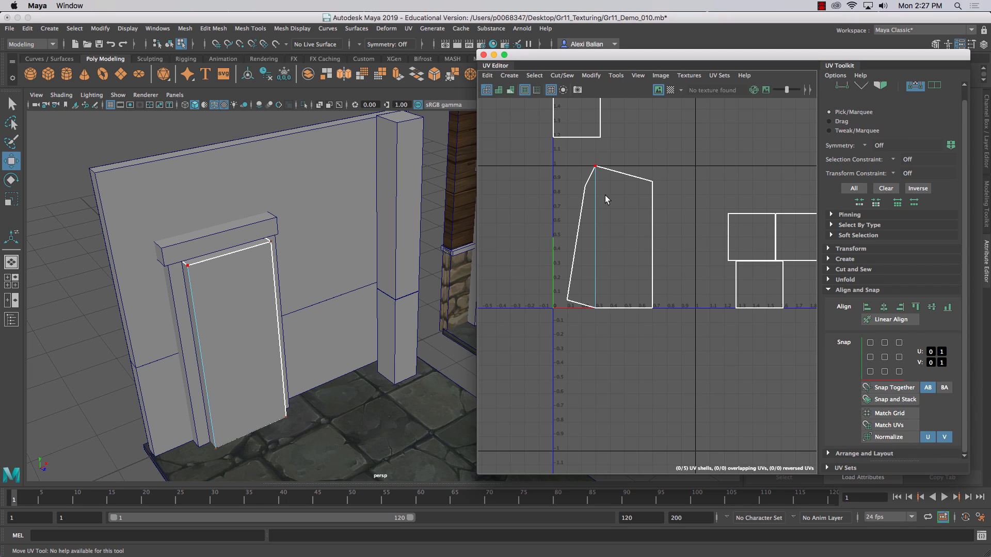
pyautogui.moveTo(557, 155); pyautogui.dragTo(690, 206)
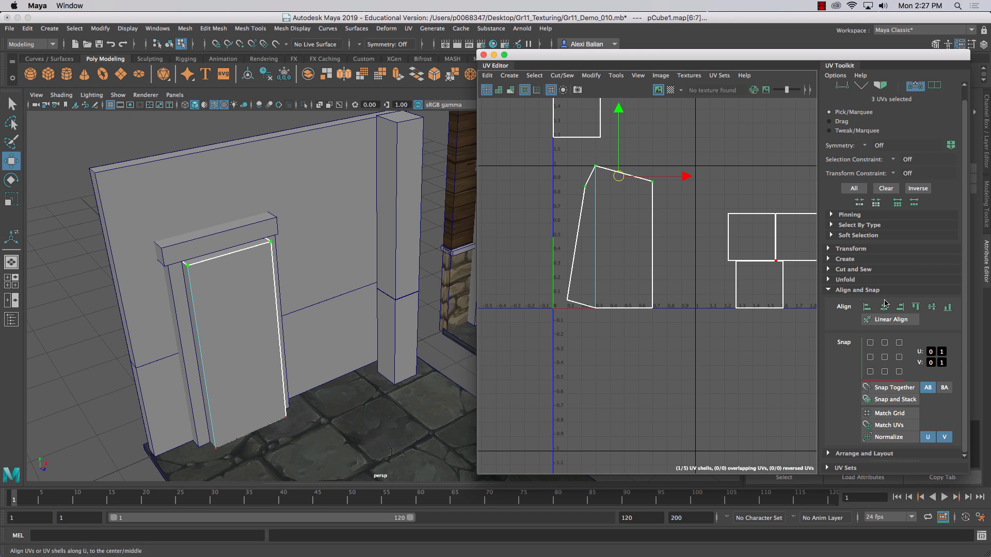
pyautogui.click(915, 307)
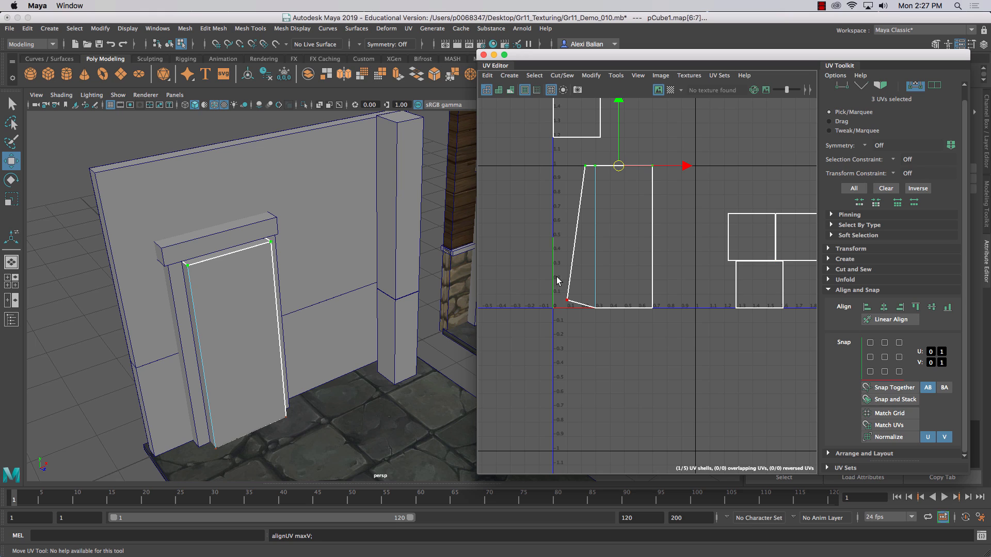
# - Align the door shell's three bottom UVs to their minimum V and its two left UVs to their maximum U
pyautogui.moveTo(557, 277); pyautogui.dragTo(699, 345)
pyautogui.click(948, 307)
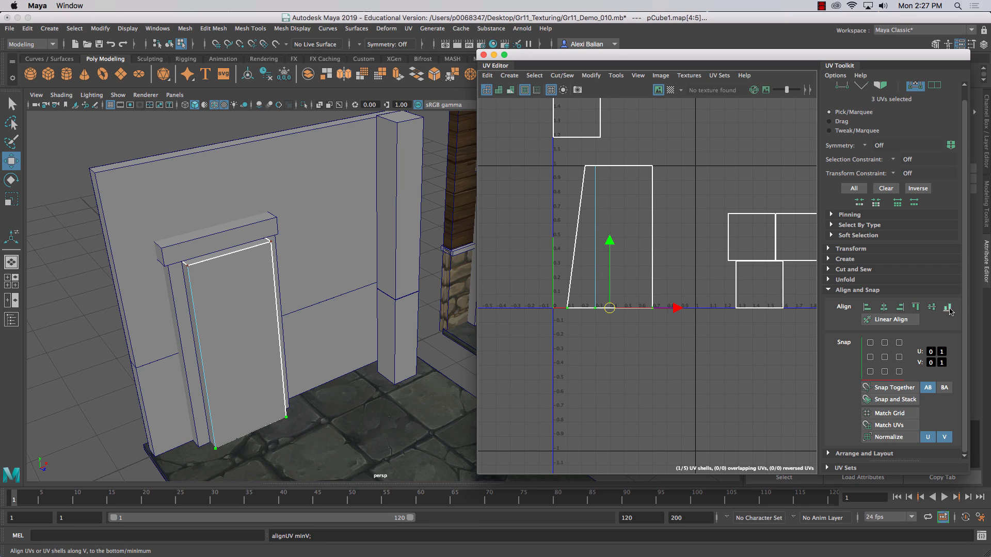
pyautogui.moveTo(521, 154); pyautogui.dragTo(587, 335)
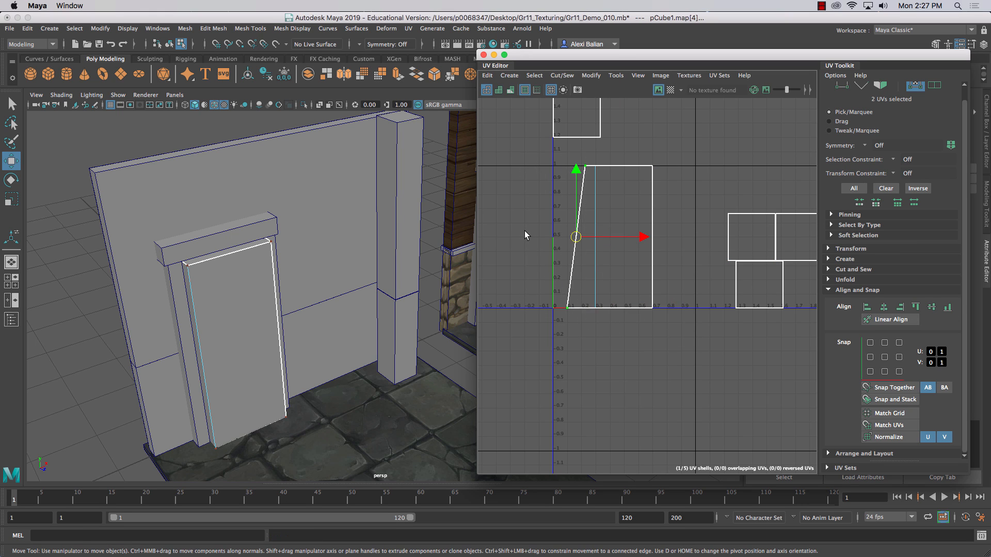
pyautogui.click(900, 307)
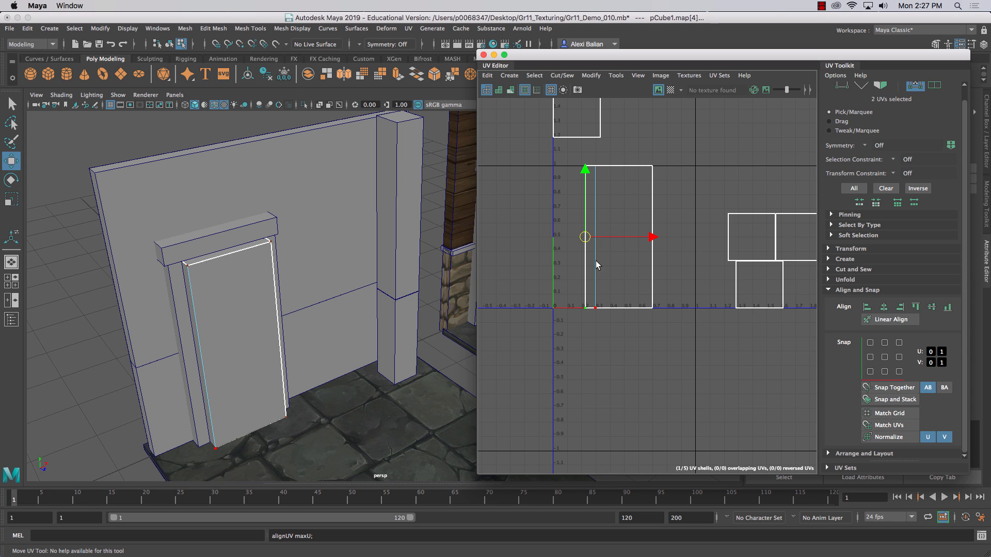
# - Select the joined door UV shell and compare the untextured door with the textured reference door beside it
pyautogui.keyDown('alt'); pyautogui.moveTo(203, 404); pyautogui.dragTo(237, 326); pyautogui.keyUp('alt')
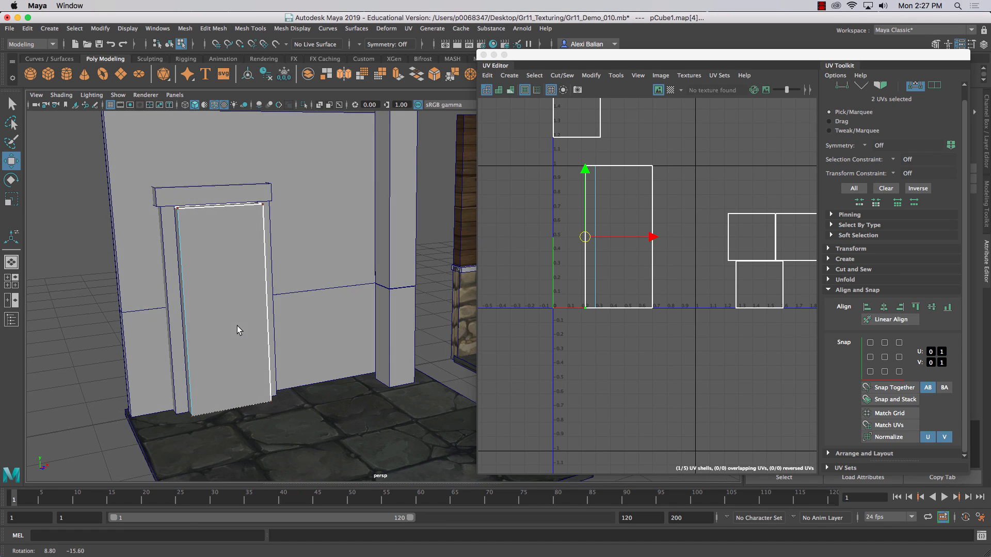
pyautogui.moveTo(614, 222); pyautogui.dragTo(571, 212, button='right')
pyautogui.click(618, 224)
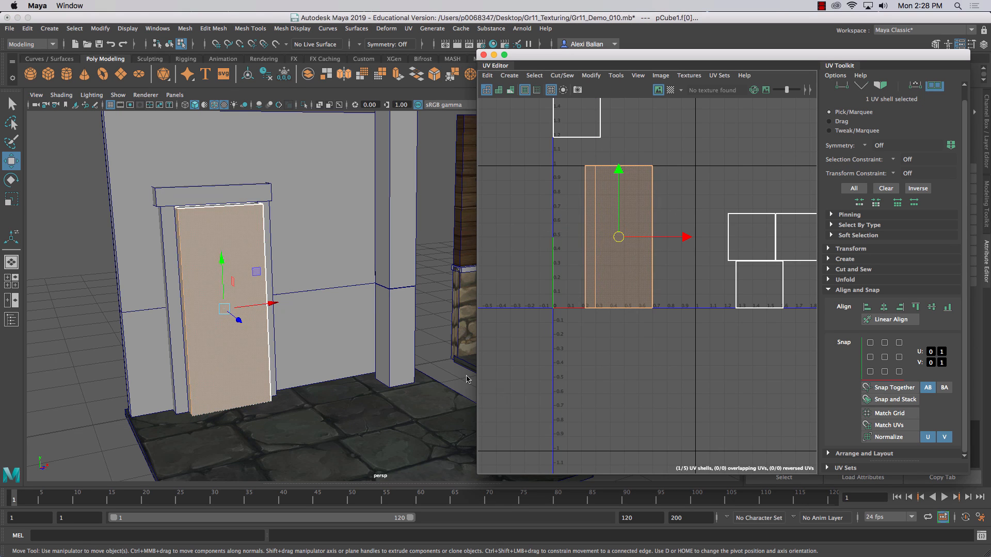
pyautogui.scroll(-5, 281, 302)
pyautogui.moveTo(631, 55); pyautogui.dragTo(578, 60)
pyautogui.keyDown('alt'); pyautogui.moveTo(316, 241); pyautogui.dragTo(188, 257, button='middle'); pyautogui.keyUp('alt')
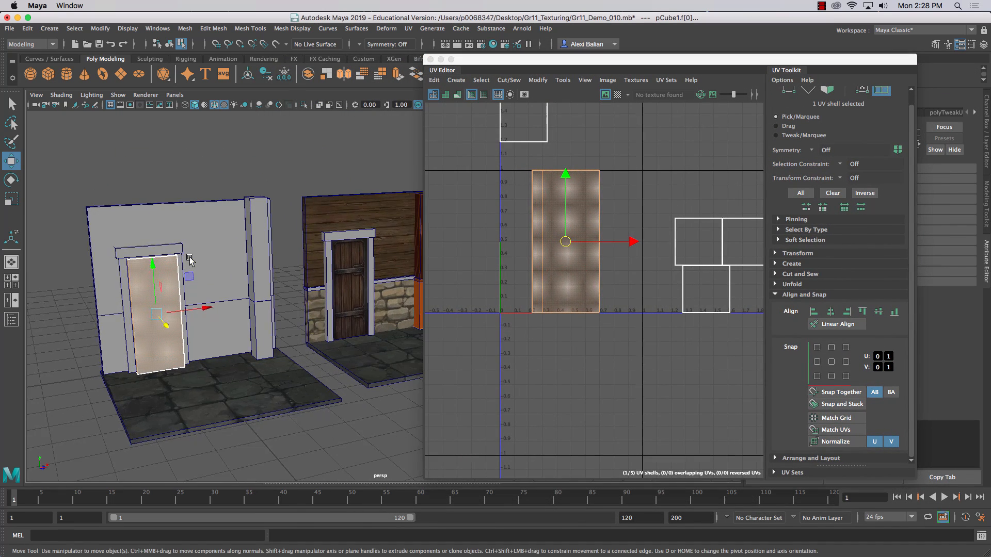
pyautogui.scroll(3, 188, 257)
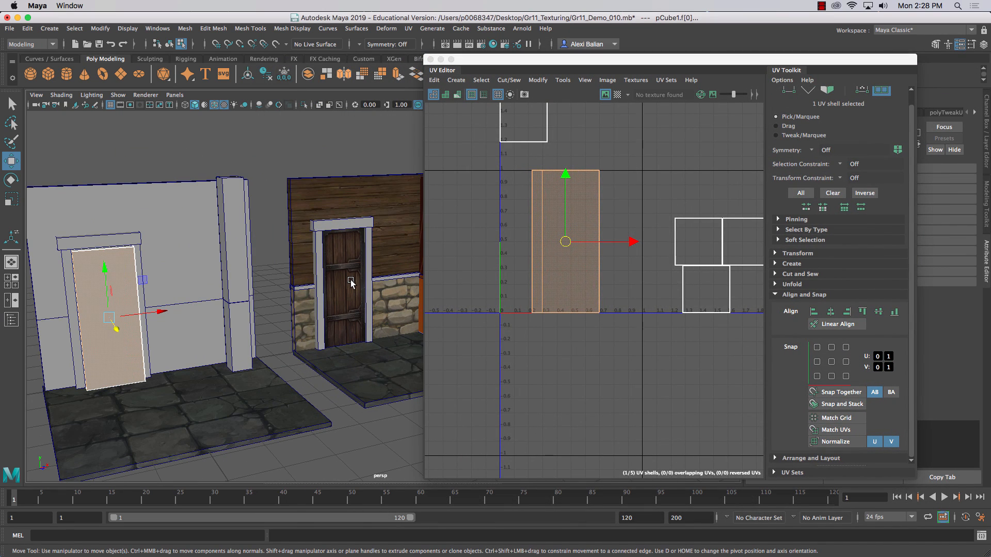
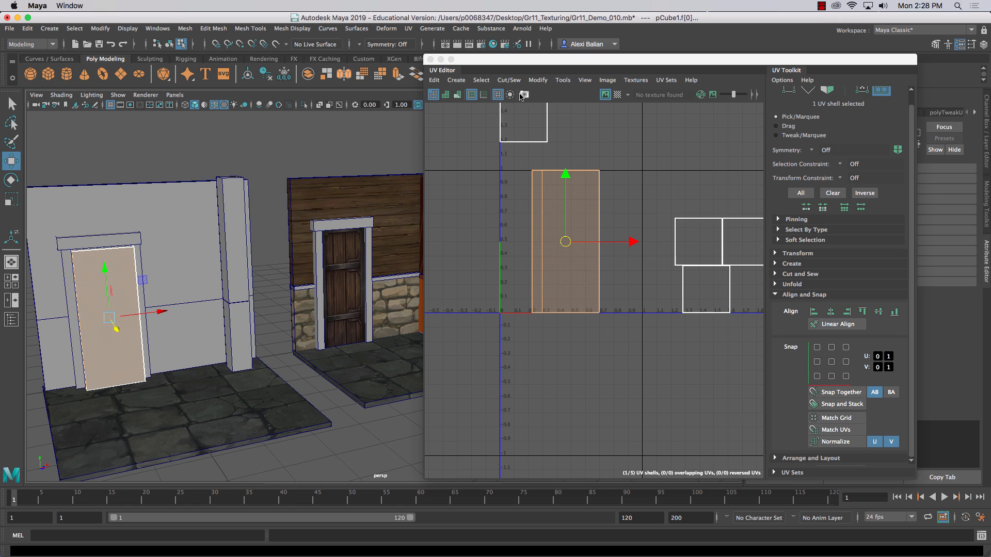
# - Return the door panel to object selection and open the attributes of its Door_DemoNew material
pyautogui.moveTo(102, 262); pyautogui.dragTo(211, 395, button='right')
pyautogui.moveTo(98, 287); pyautogui.dragTo(148, 248, button='right')
pyautogui.moveTo(812, 60); pyautogui.dragTo(547, 73)
pyautogui.click(975, 112)
pyautogui.click(975, 113)
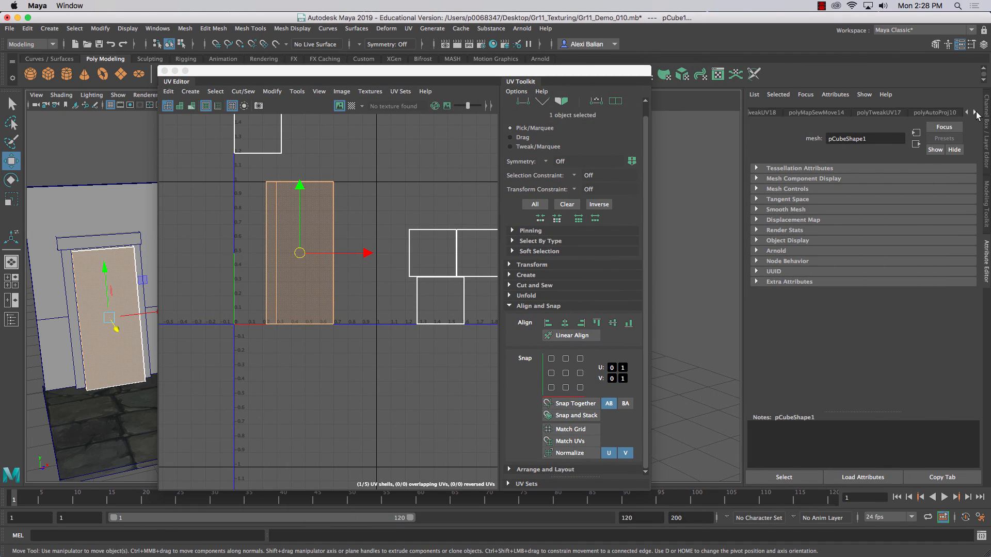
pyautogui.click(975, 112)
pyautogui.click(933, 113)
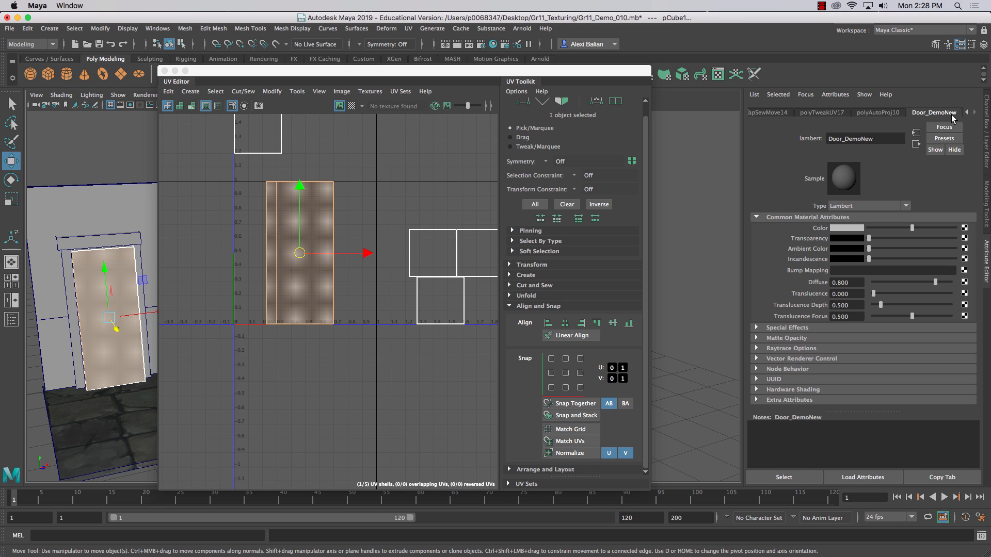
# - Connect a File texture to the Door_DemoNew material's color and load DOOR.jpg as its image
pyautogui.click(964, 229)
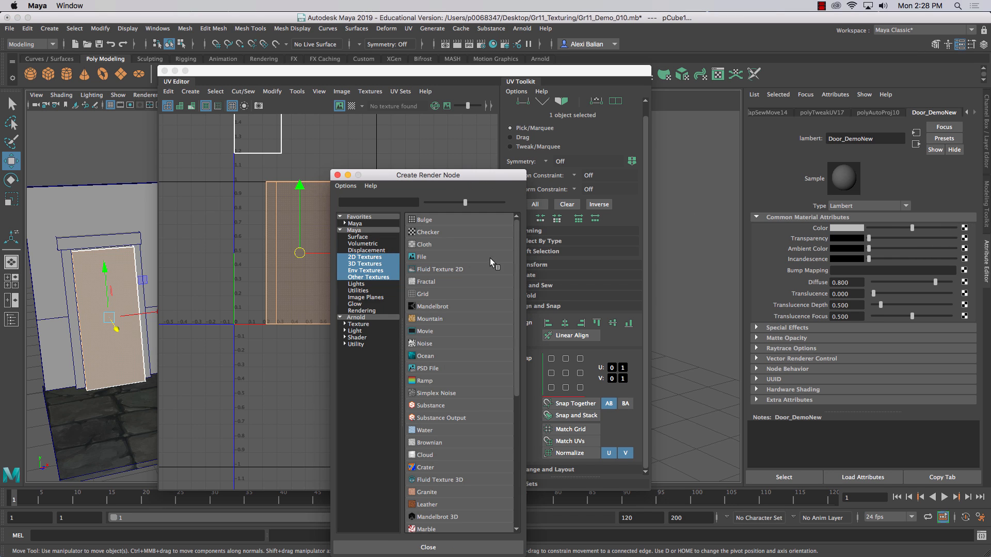
pyautogui.click(427, 258)
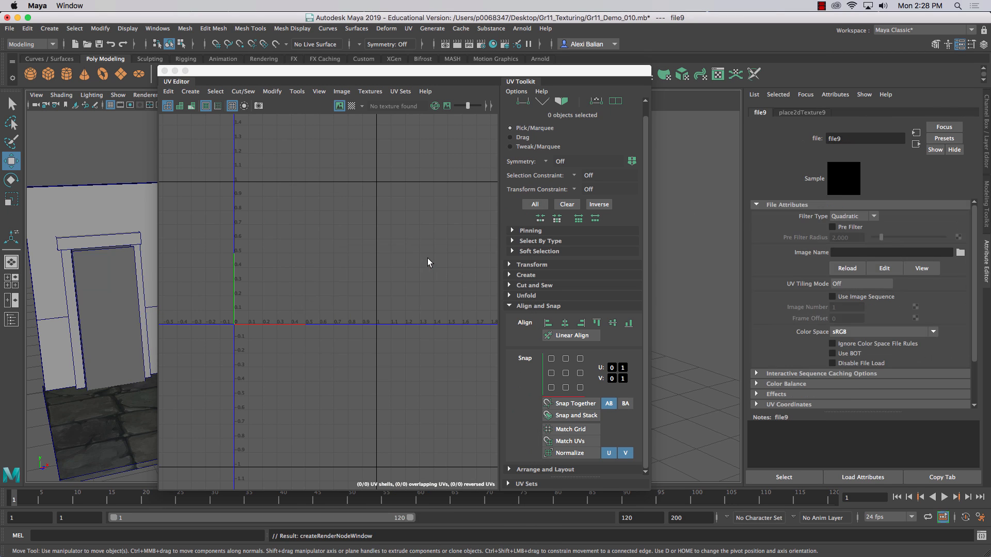
pyautogui.click(958, 252)
pyautogui.click(196, 190)
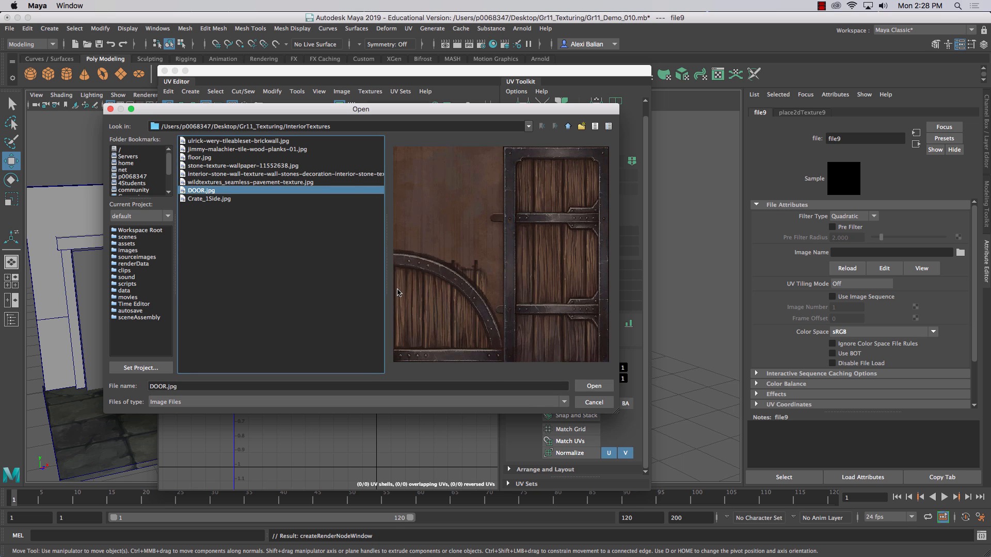
pyautogui.click(607, 387)
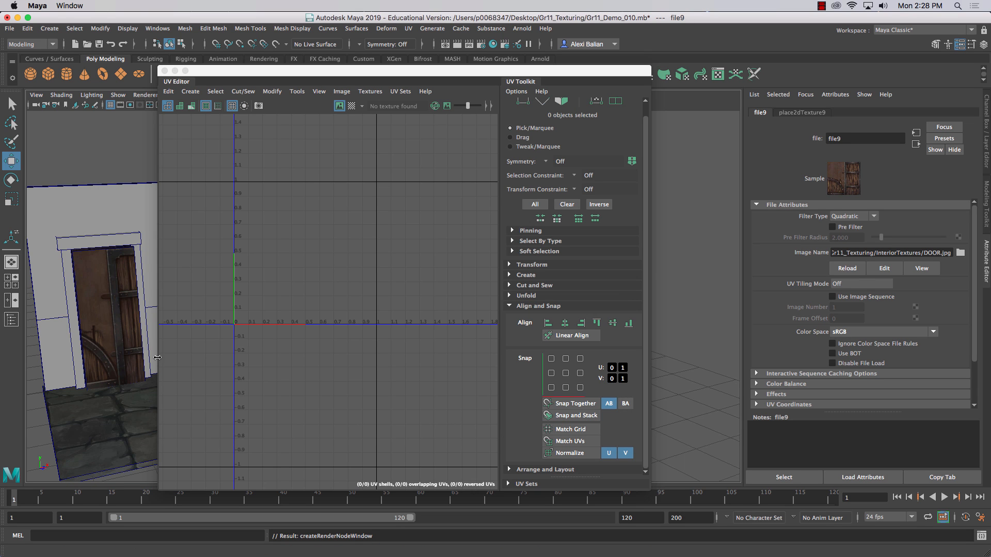
# - Select the door panel so its UV shells show over the DOOR.jpg image in the UV Editor
pyautogui.moveTo(443, 82); pyautogui.dragTo(700, 74)
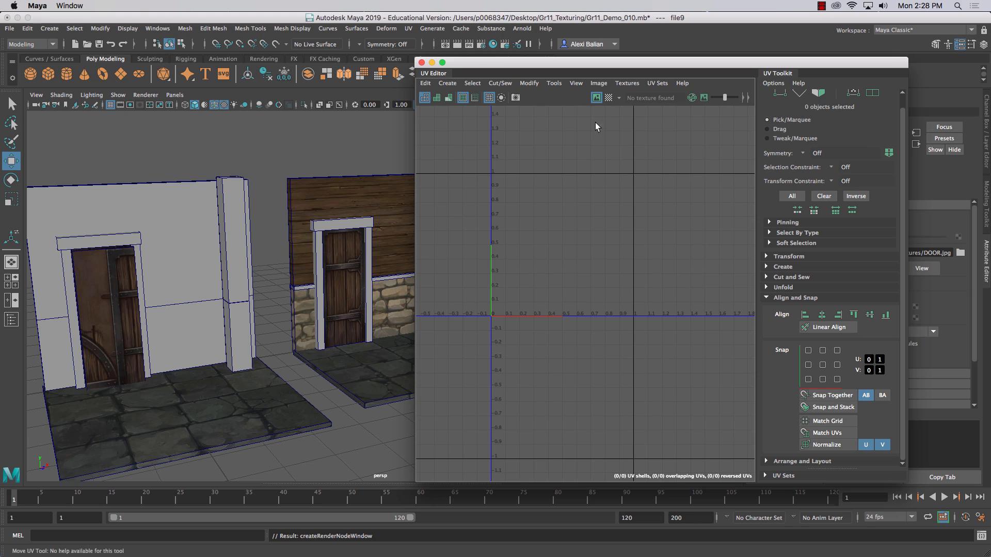
pyautogui.click(109, 280)
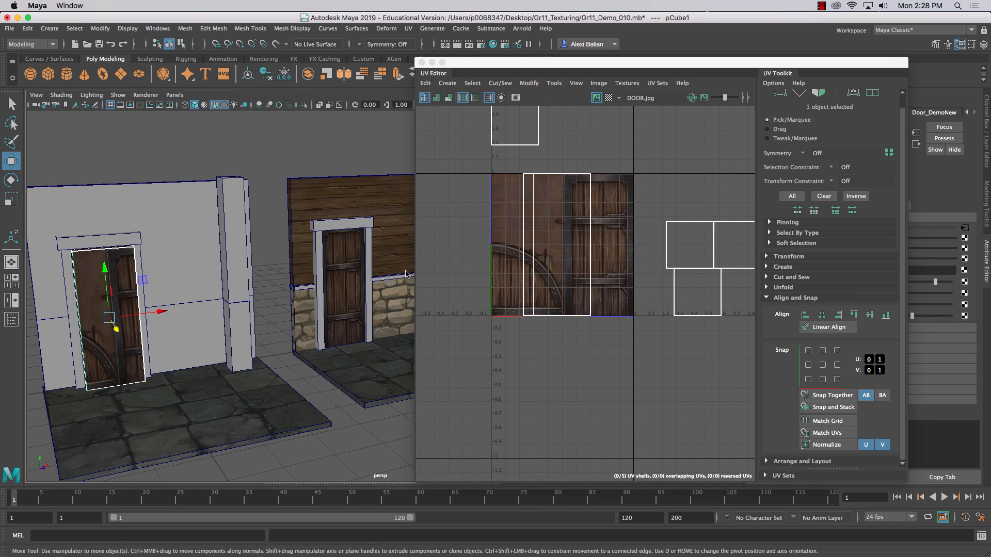
pyautogui.scroll(1, 561, 267)
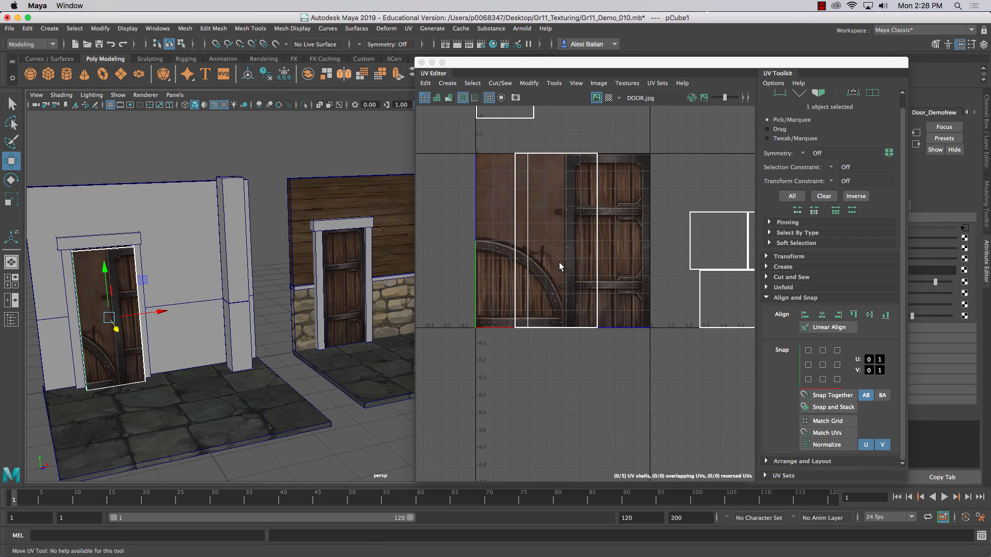
# - Toggle the texture image display and the checker map on and off in the UV Editor
pyautogui.click(596, 98)
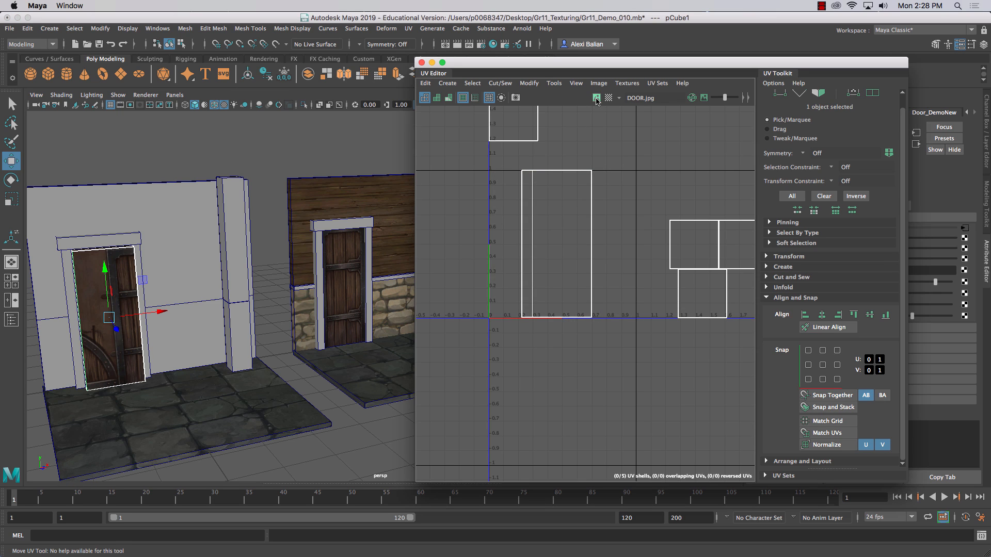
pyautogui.click(596, 97)
pyautogui.click(609, 99)
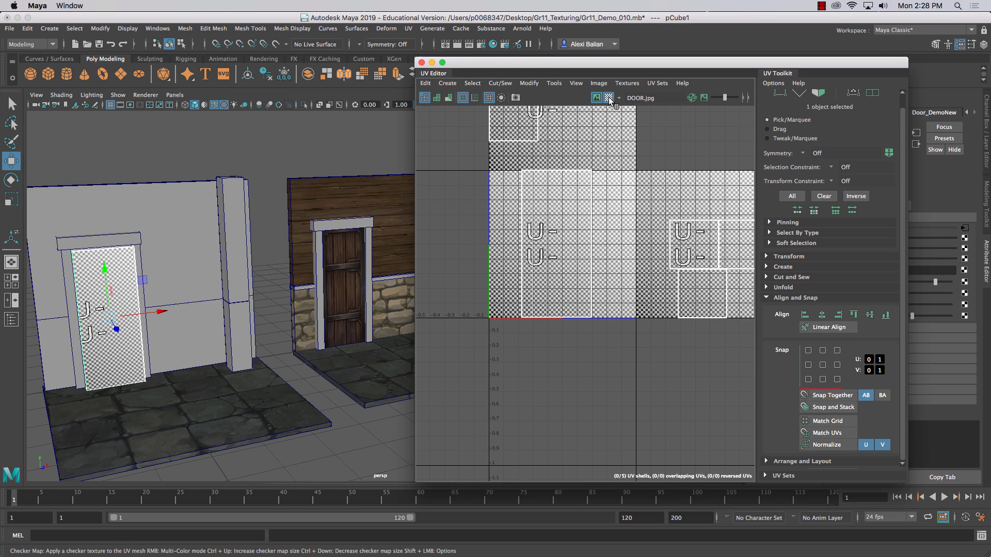
pyautogui.click(609, 98)
pyautogui.click(596, 98)
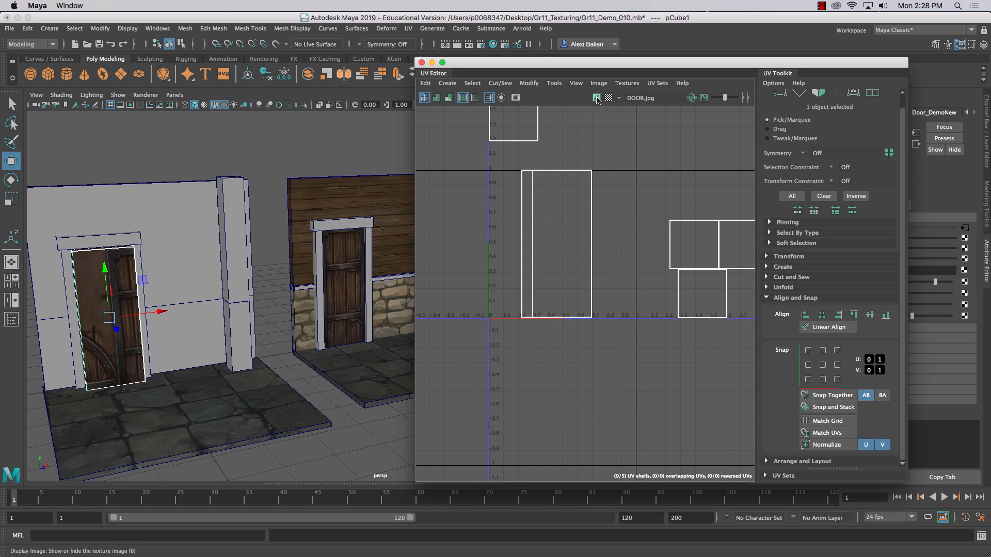
pyautogui.click(596, 98)
# - Move the joined door UV shell along U onto the rectangular wooden door in the texture image
pyautogui.moveTo(552, 248); pyautogui.dragTo(508, 235, button='right')
pyautogui.click(546, 249)
pyautogui.moveTo(582, 248); pyautogui.dragTo(617, 250)
pyautogui.scroll(5, 619, 232)
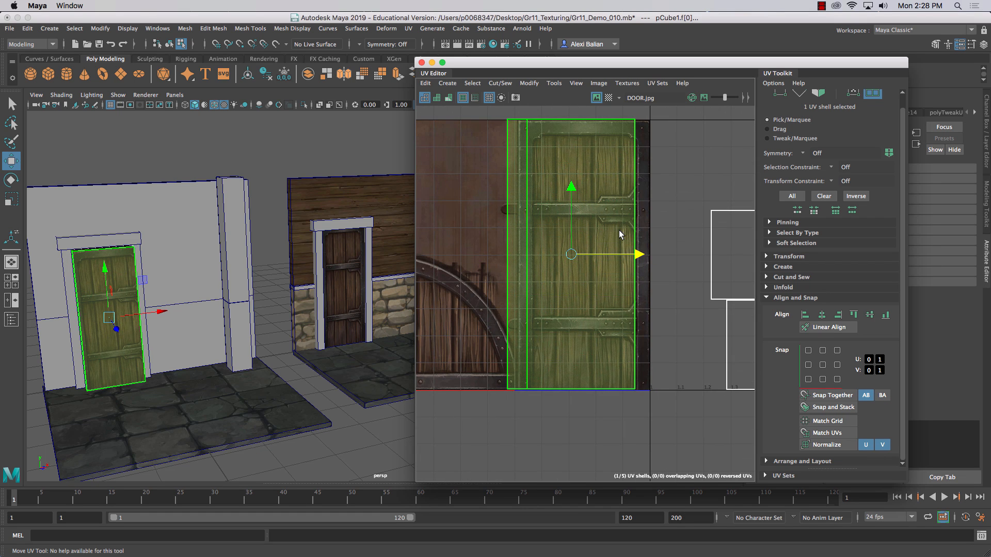
pyautogui.click(675, 225)
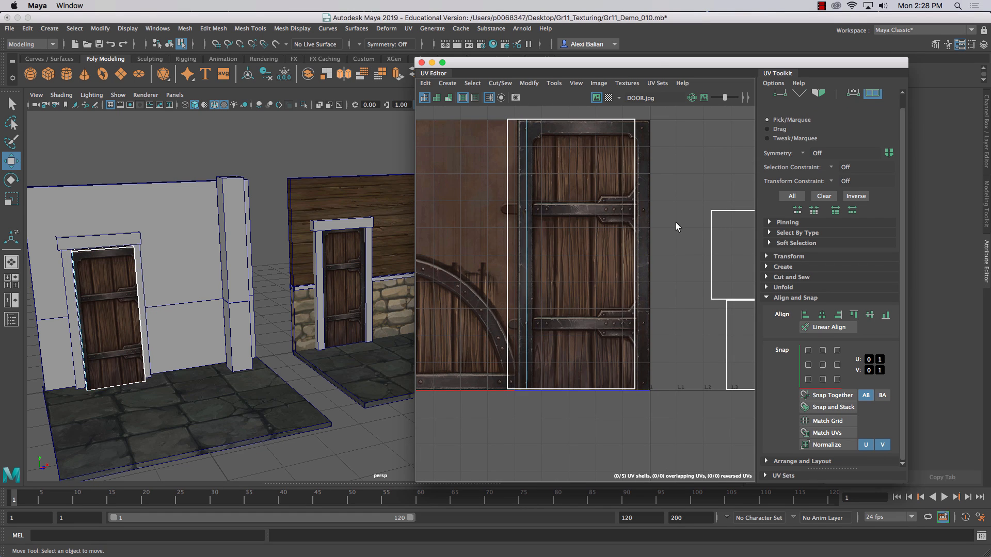
# - Move the door shell's right vertical edge inward along U to about 0.8
pyautogui.moveTo(633, 250); pyautogui.dragTo(634, 226, button='right')
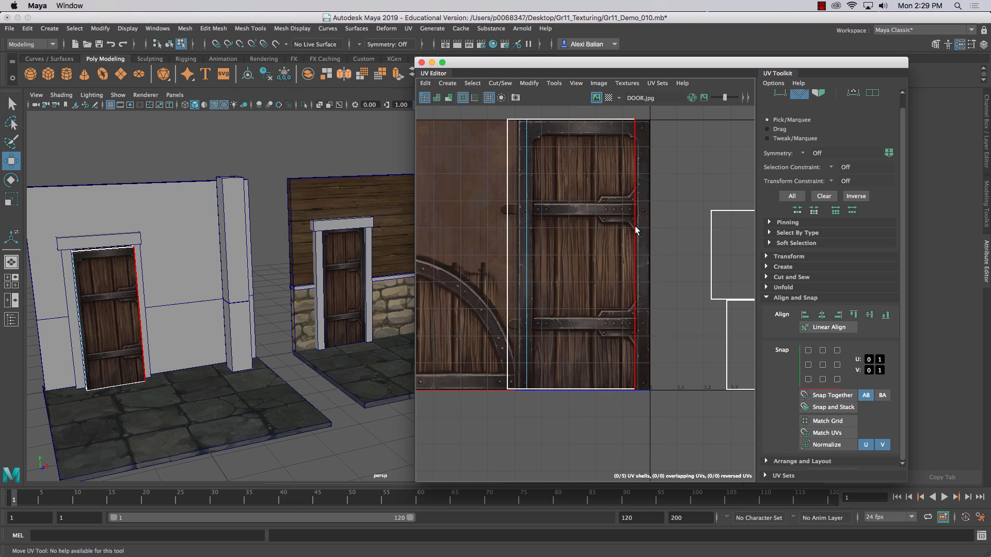
pyautogui.click(636, 227)
pyautogui.scroll(-3, 670, 276)
pyautogui.scroll(-4, 670, 272)
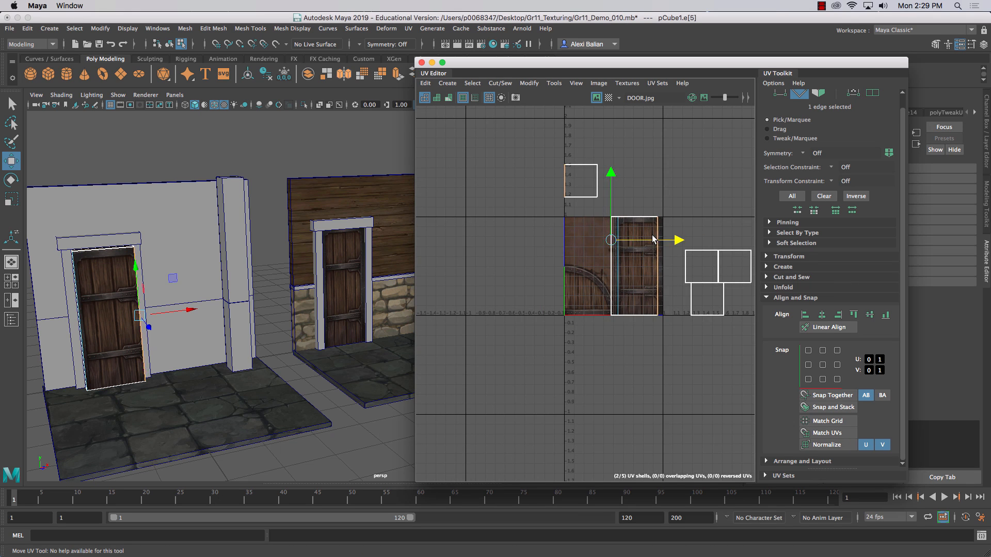
pyautogui.moveTo(653, 237)
pyautogui.mouseDown()
pyautogui.moveTo(706, 238)
pyautogui.moveTo(601, 239)
pyautogui.moveTo(639, 242)
pyautogui.mouseUp()
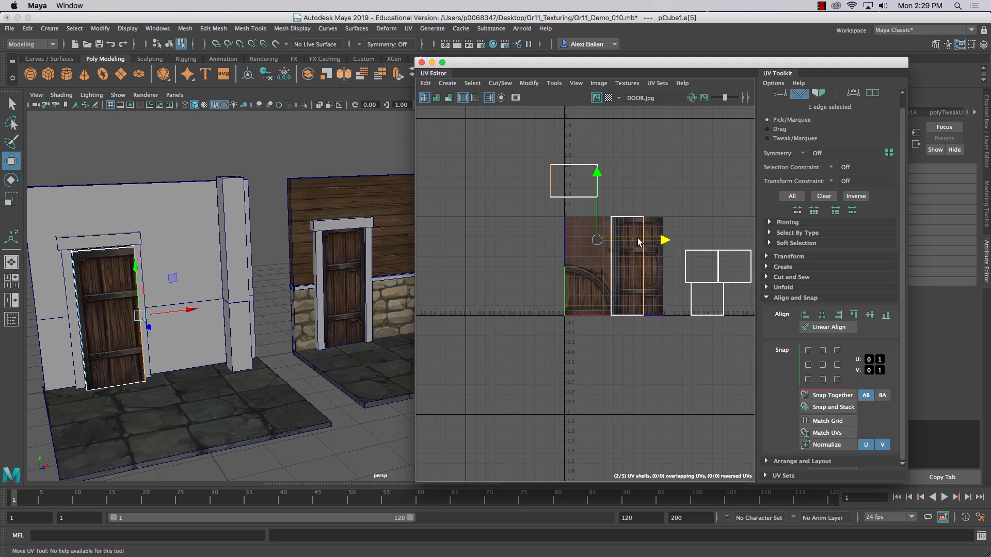
pyautogui.scroll(3, 662, 247)
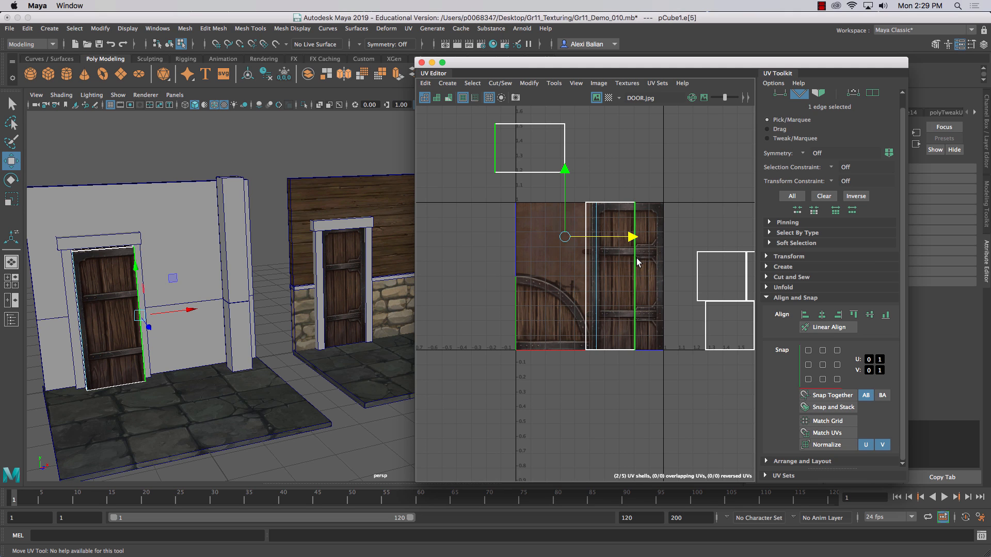
# - Move the door shell's two right UVs out to the image border at 1 in U and check the door in the scene
pyautogui.moveTo(635, 258); pyautogui.dragTo(673, 259, button='right')
pyautogui.moveTo(645, 165); pyautogui.dragTo(632, 375)
pyautogui.moveTo(658, 276); pyautogui.dragTo(684, 274)
pyautogui.scroll(5, 120, 313)
pyautogui.keyDown('alt'); pyautogui.moveTo(105, 310); pyautogui.dragTo(325, 295, button='middle'); pyautogui.keyUp('alt')
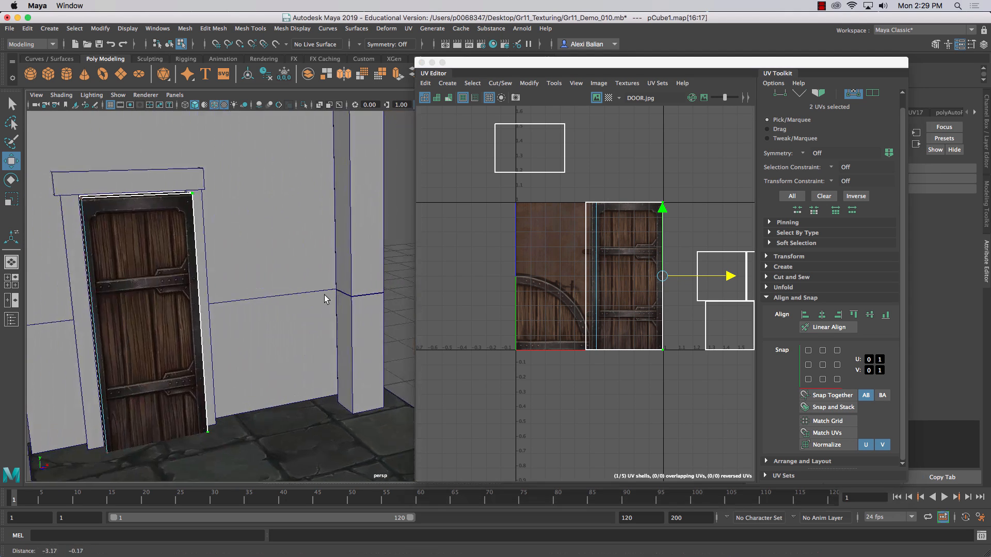
# - Move the two UVs on the edge shared by the door's front and side faces along U to about 0.52, at the image's door frame
pyautogui.keyDown('alt'); pyautogui.moveTo(326, 295); pyautogui.dragTo(312, 285); pyautogui.keyUp('alt')
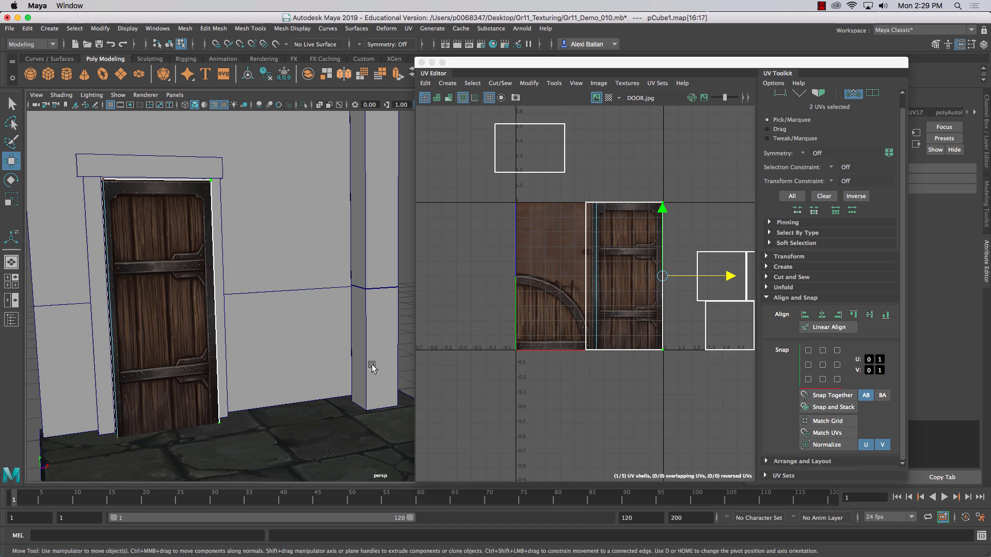
pyautogui.scroll(4, 602, 242)
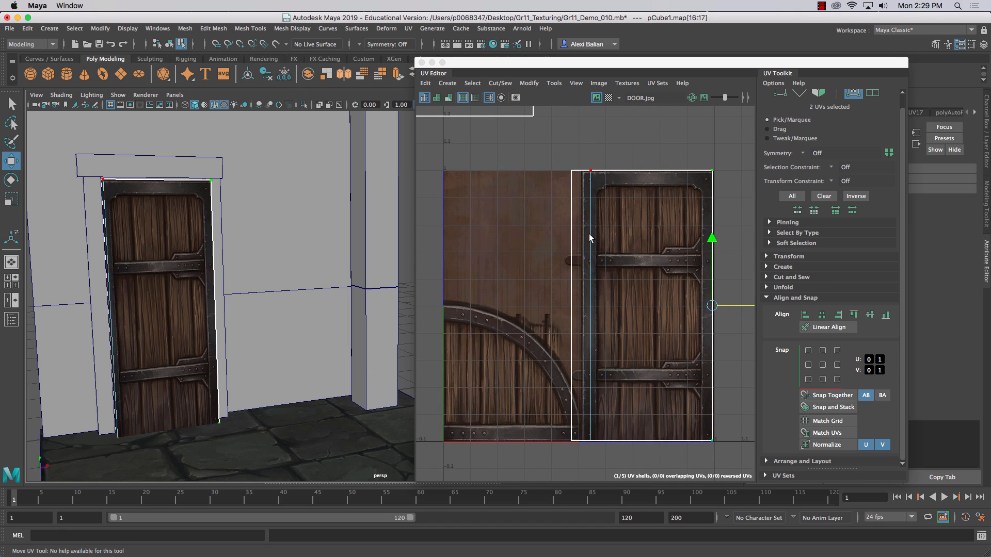
pyautogui.click(590, 234)
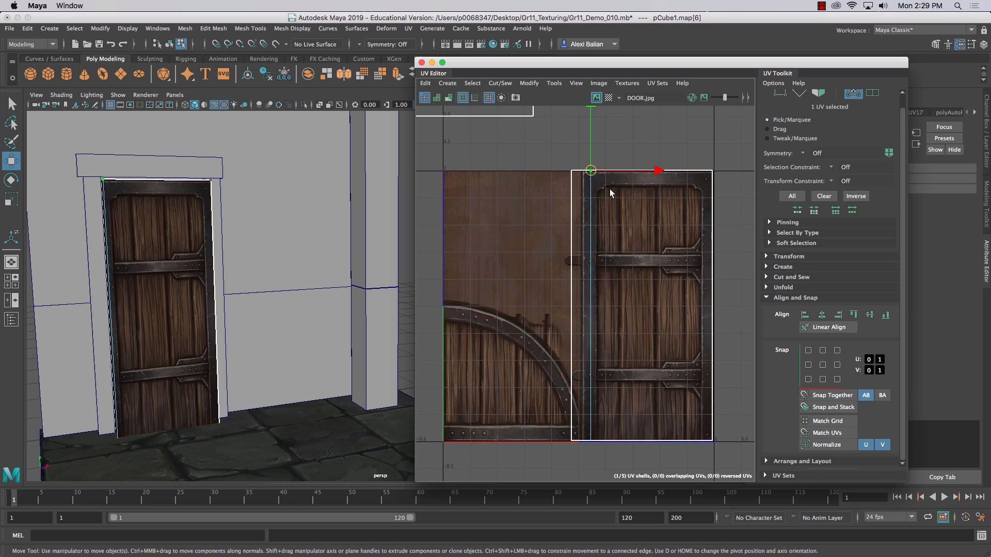
pyautogui.moveTo(615, 142); pyautogui.dragTo(570, 464)
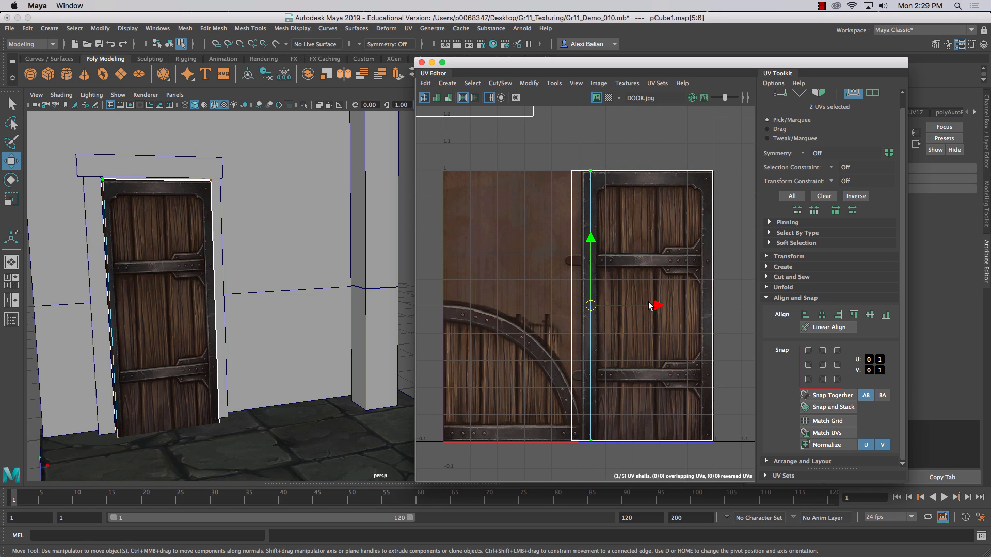
pyautogui.moveTo(655, 306); pyautogui.dragTo(649, 306)
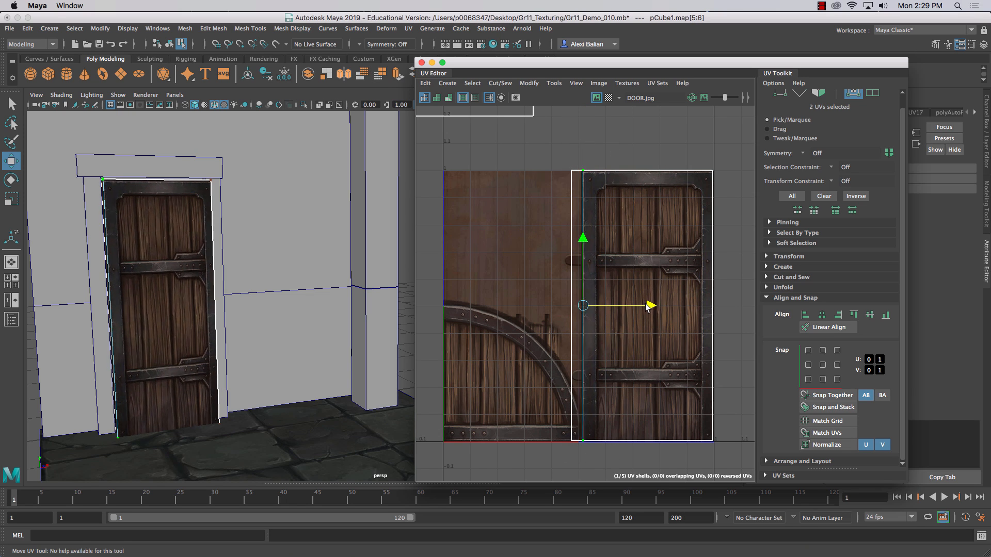
# - Cut the narrow side face off the door's UV shell and move it along U over the dark metal frame strip
pyautogui.moveTo(577, 260); pyautogui.dragTo(576, 288, button='right')
pyautogui.click(577, 292)
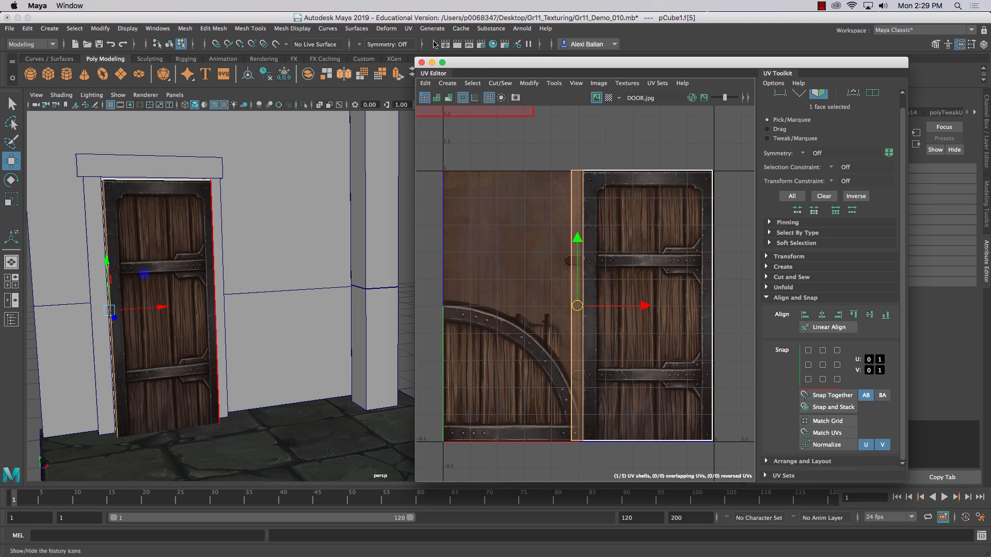
pyautogui.click(496, 82)
pyautogui.click(507, 158)
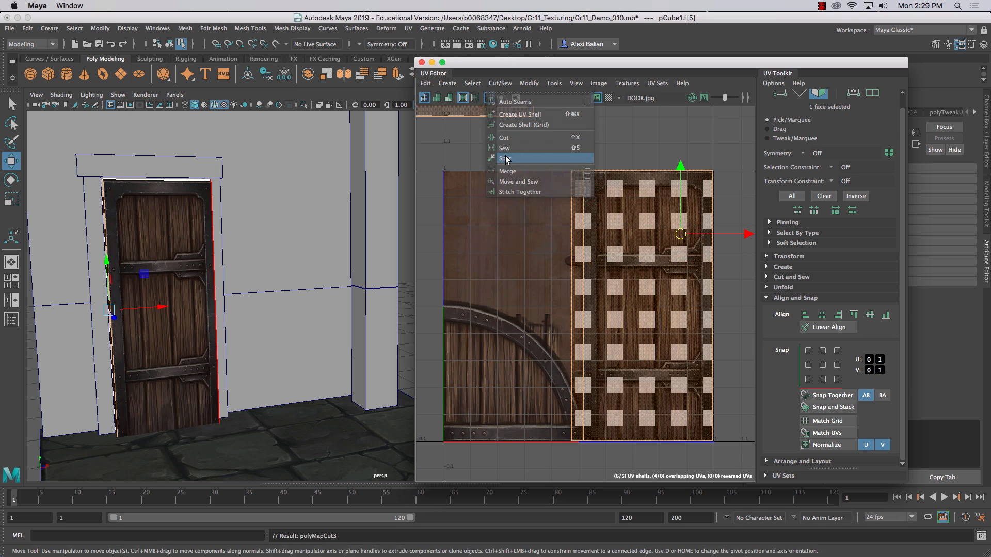
pyautogui.click(579, 306)
pyautogui.moveTo(605, 302); pyautogui.dragTo(618, 310)
pyautogui.moveTo(620, 310); pyautogui.dragTo(622, 310, button='middle')
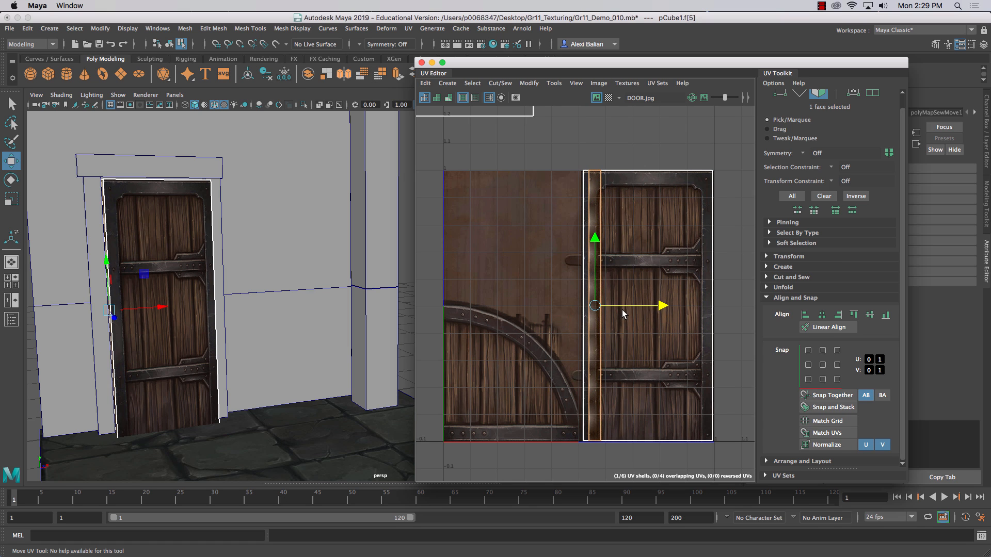
# - Try to move the pivot to the door's lower hinge corner with its front face selected
pyautogui.click(147, 240)
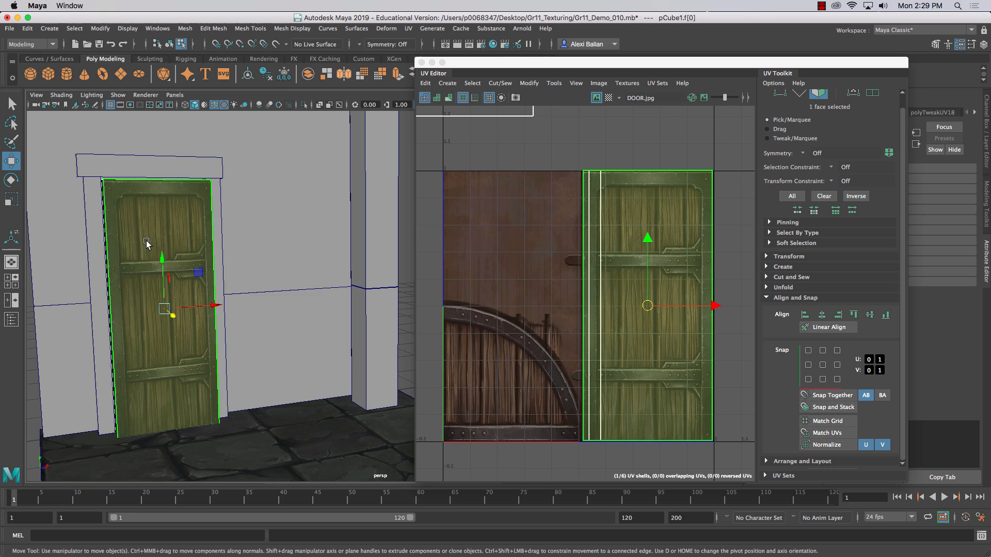
pyautogui.press('d')
pyautogui.moveTo(162, 260); pyautogui.dragTo(149, 381)
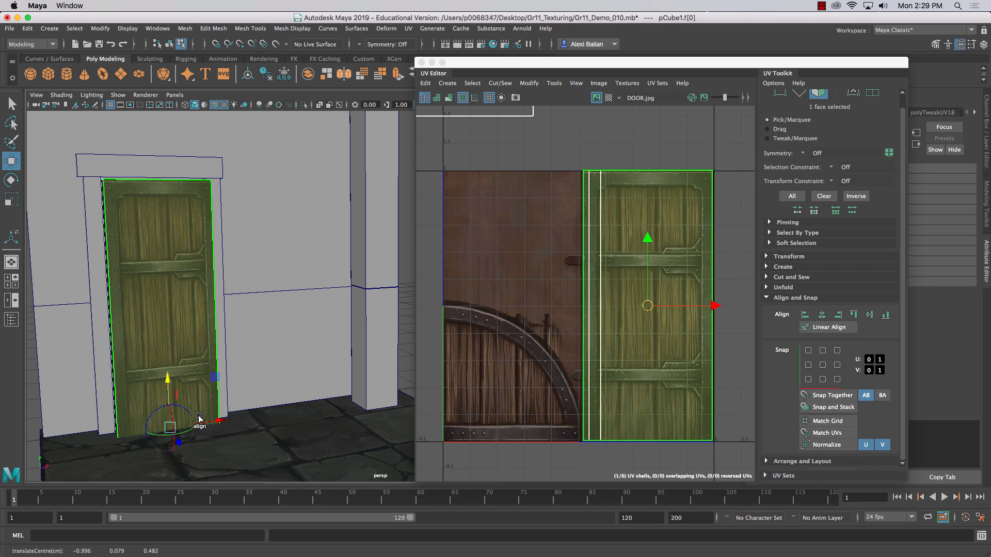
pyautogui.moveTo(213, 419); pyautogui.dragTo(235, 412)
pyautogui.press('d')
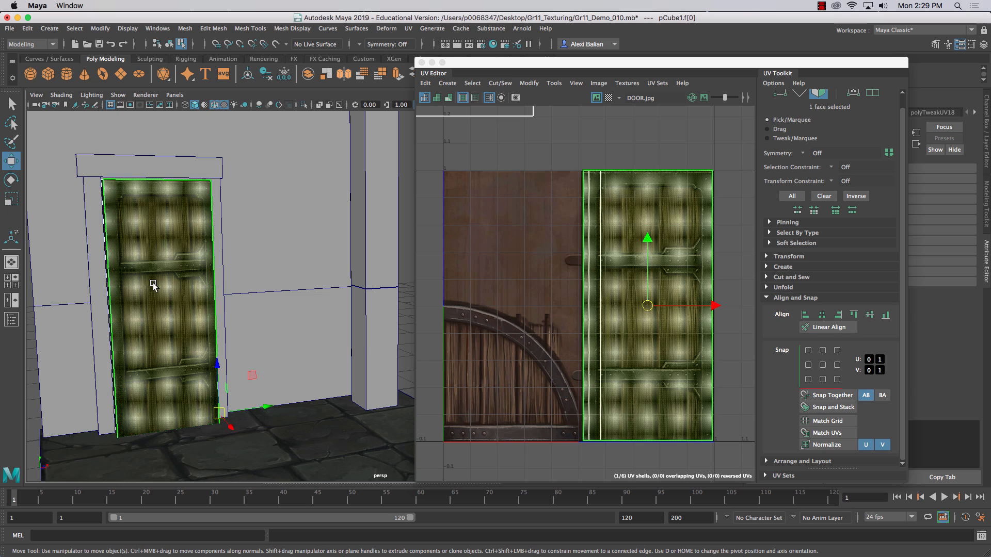
# - Rotate the whole door object open by about 15 degrees around its vertical axis
pyautogui.keyDown('alt'); pyautogui.moveTo(115, 385); pyautogui.dragTo(141, 390); pyautogui.keyUp('alt')
pyautogui.moveTo(165, 266); pyautogui.dragTo(202, 247, button='right')
pyautogui.press('e')
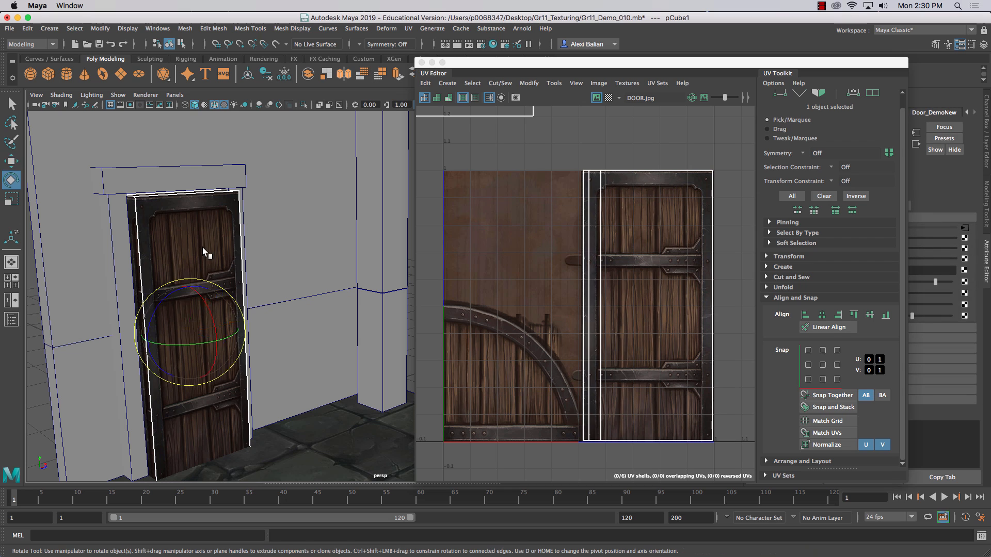
pyautogui.moveTo(181, 342); pyautogui.dragTo(197, 345)
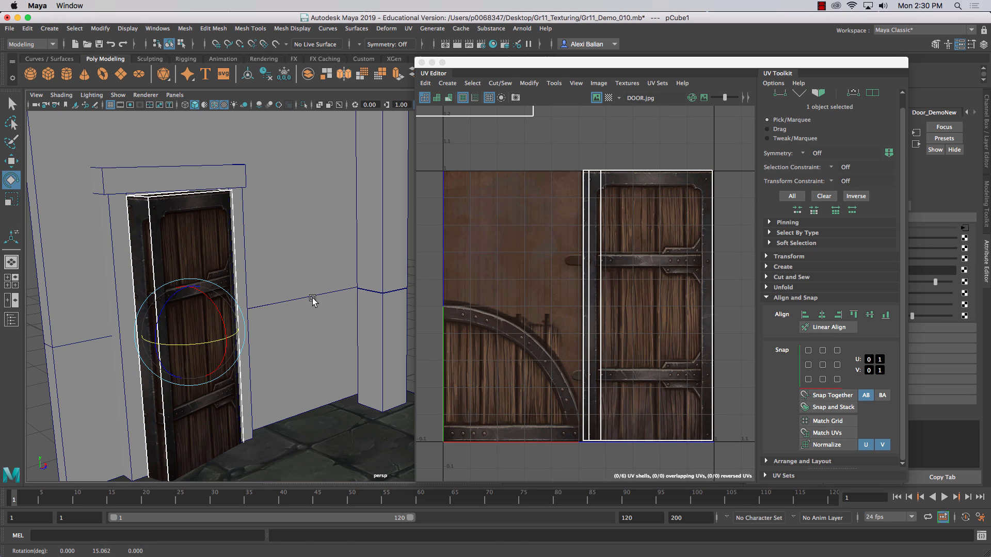
# - Shift the door's side face UVs along U so they line up with the metal strip's outer edge at about 0.52
pyautogui.keyDown('alt'); pyautogui.moveTo(254, 314); pyautogui.dragTo(247, 288); pyautogui.keyUp('alt')
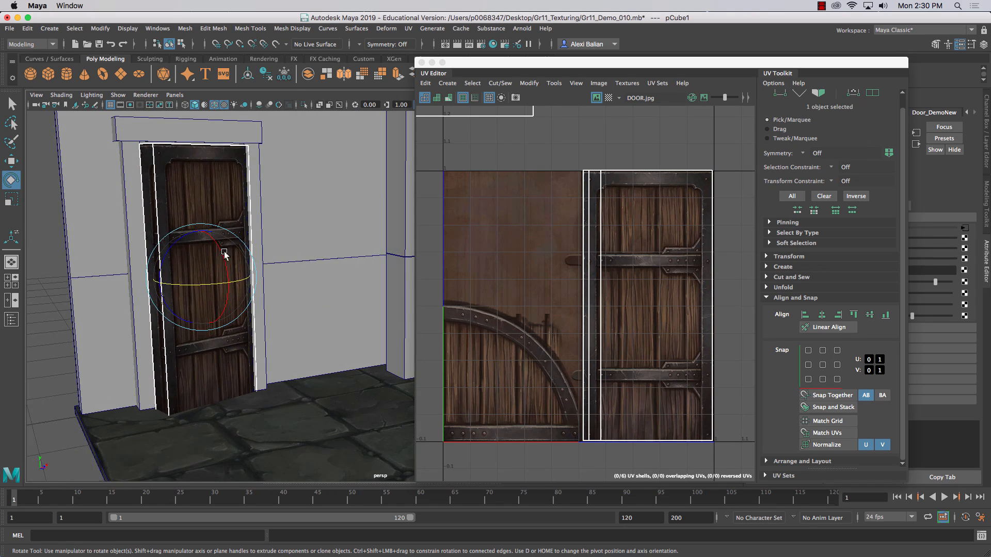
pyautogui.scroll(3, 208, 241)
pyautogui.keyDown('alt'); pyautogui.moveTo(176, 238); pyautogui.dragTo(293, 259, button='middle'); pyautogui.keyUp('alt')
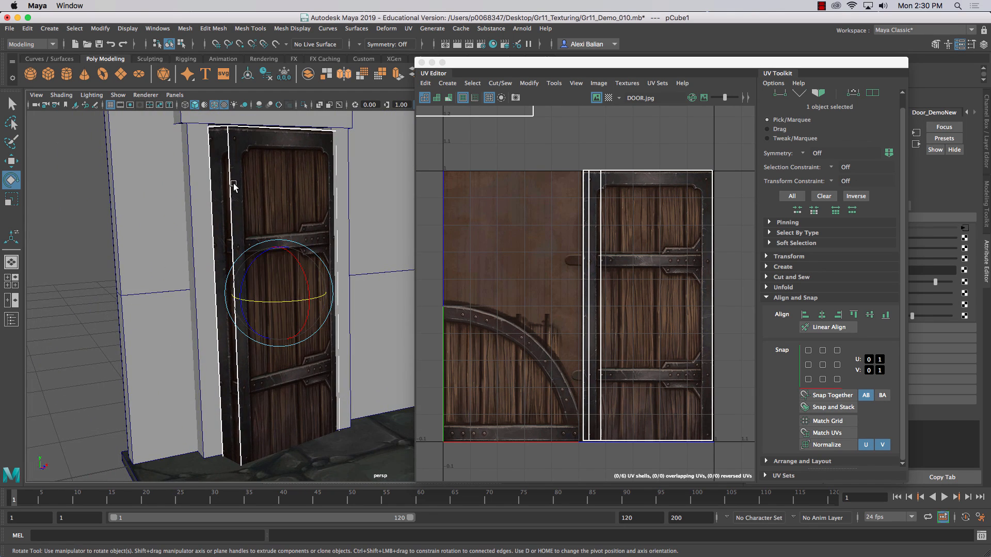
pyautogui.click(592, 260)
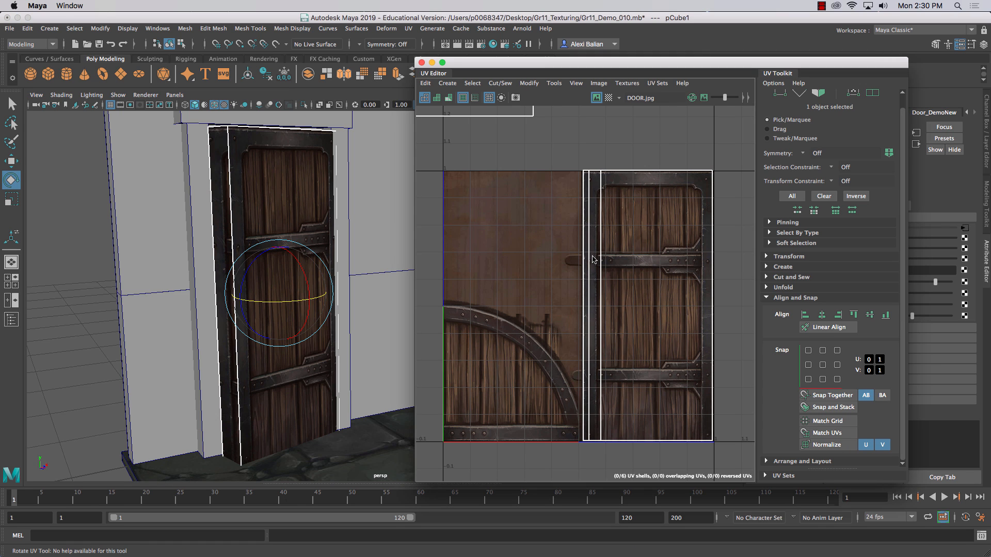
pyautogui.moveTo(591, 260); pyautogui.dragTo(593, 285, button='right')
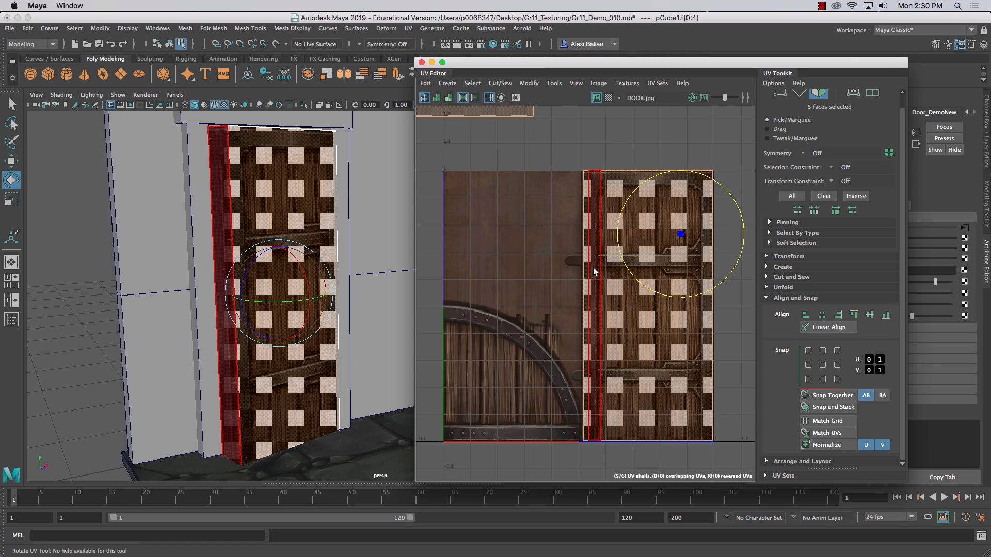
pyautogui.click(593, 272)
pyautogui.press('w')
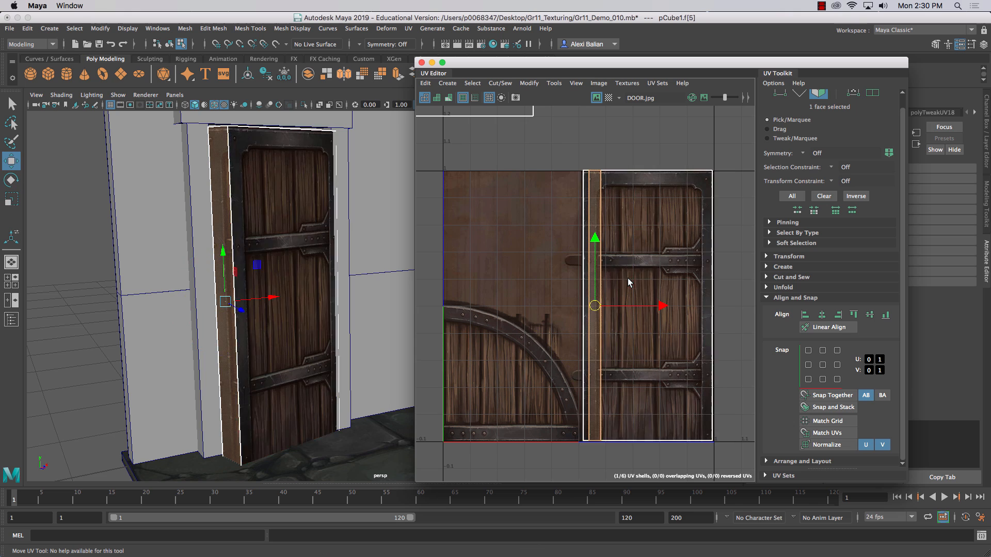
pyautogui.moveTo(659, 302); pyautogui.dragTo(654, 306)
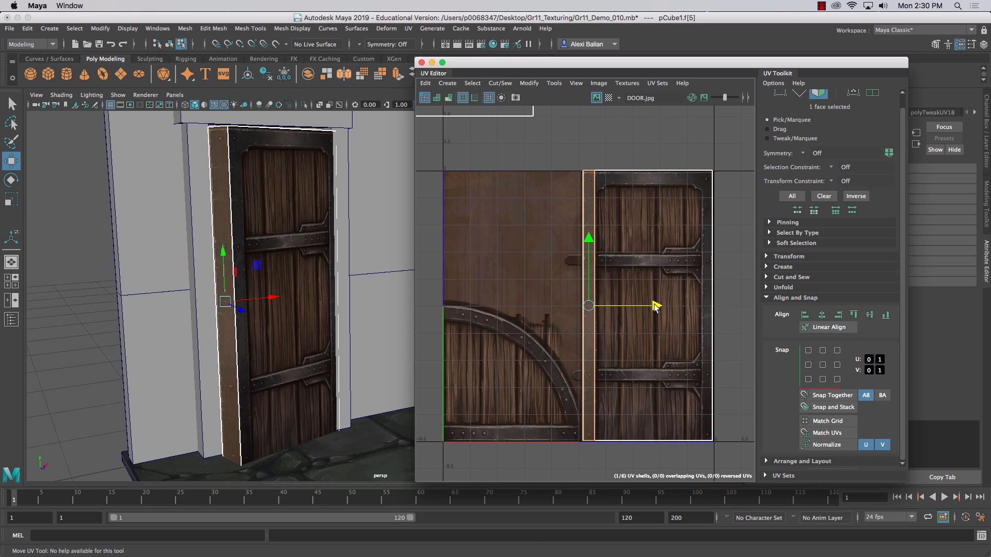
# - Minimize the UV Editor window and examine the textured door beside the finished reference wall
pyautogui.click(150, 217)
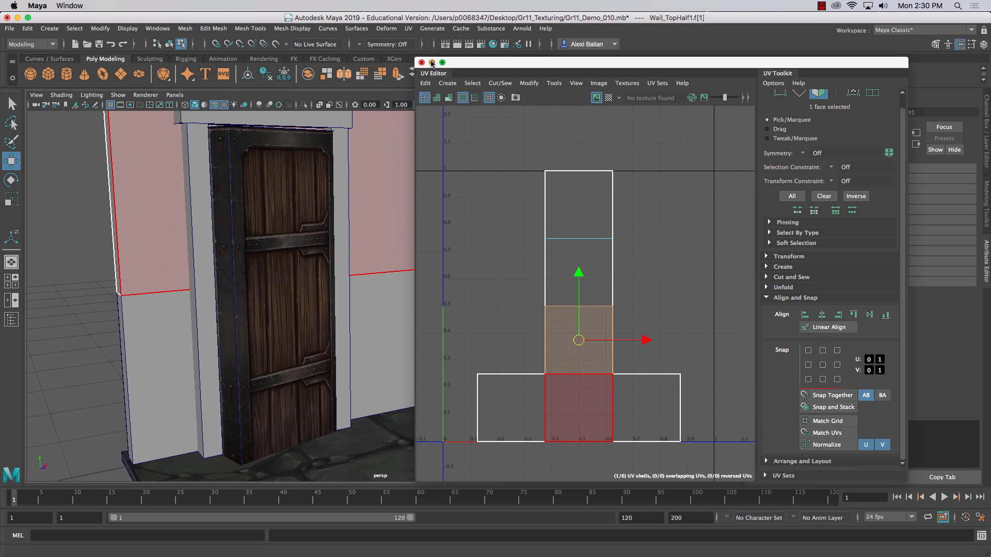
pyautogui.click(432, 62)
pyautogui.scroll(-5, 463, 255)
pyautogui.keyDown('alt'); pyautogui.moveTo(420, 272); pyautogui.dragTo(421, 266); pyautogui.keyUp('alt')
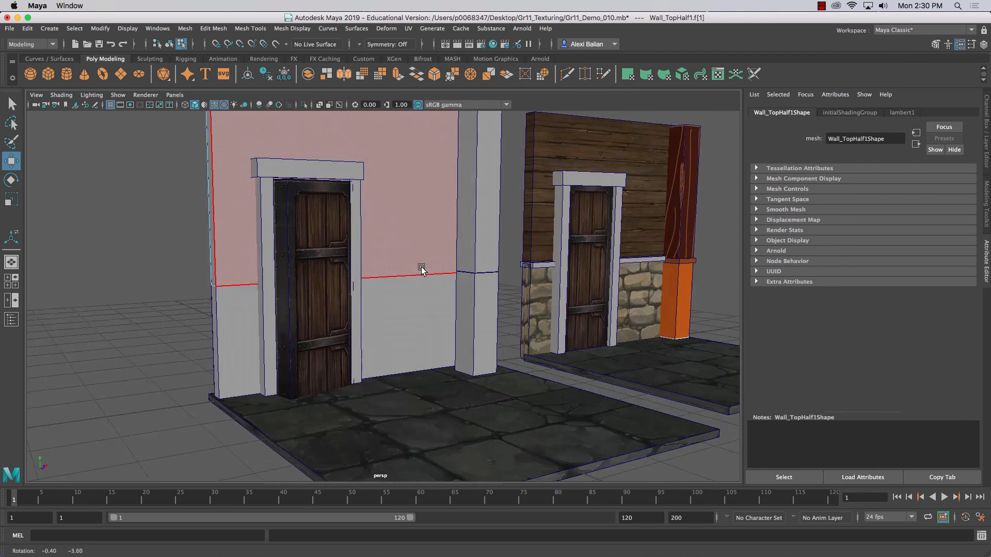
pyautogui.click(821, 5)
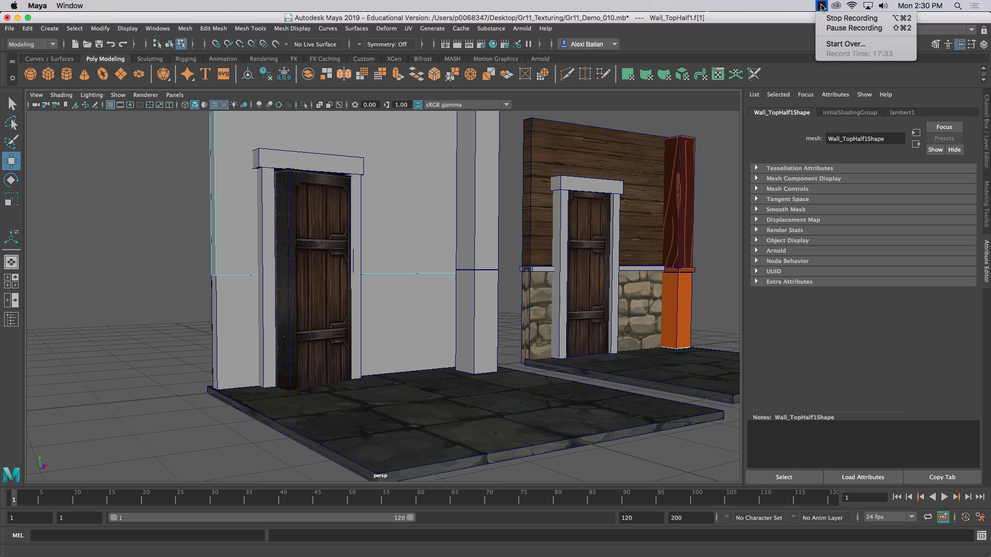
pyautogui.click(711, 30)
pyautogui.scroll(-4, 423, 276)
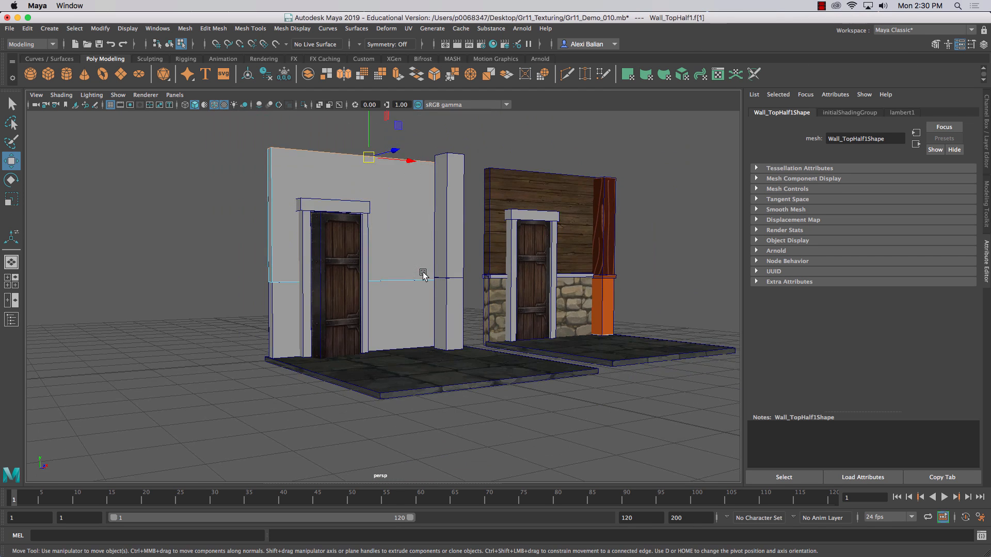
pyautogui.scroll(4, 422, 274)
pyautogui.scroll(-2, 425, 270)
pyautogui.keyDown('alt'); pyautogui.moveTo(425, 269); pyautogui.dragTo(319, 293); pyautogui.keyUp('alt')
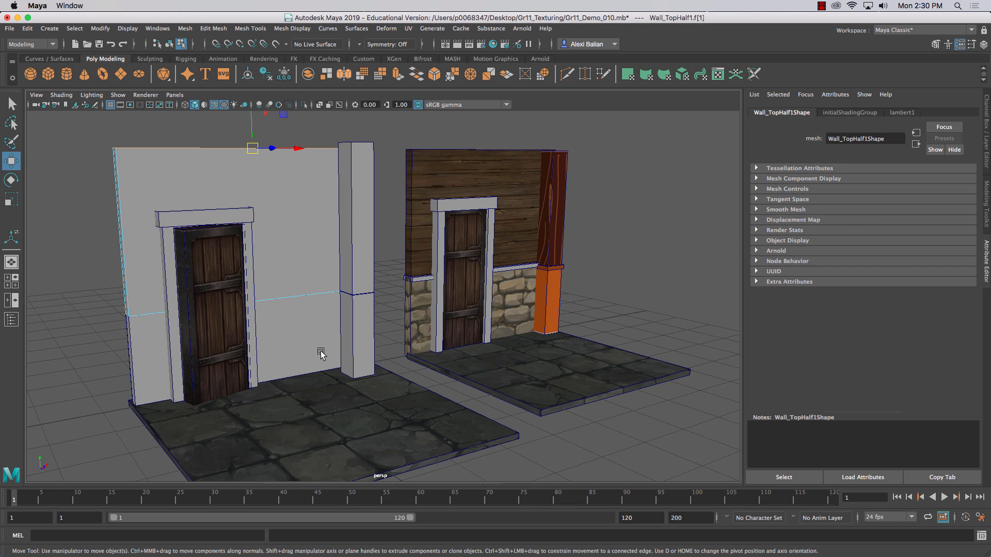
# - Select the lower half of the untextured wall as an object and assign it a new Lambert material
pyautogui.click(553, 294)
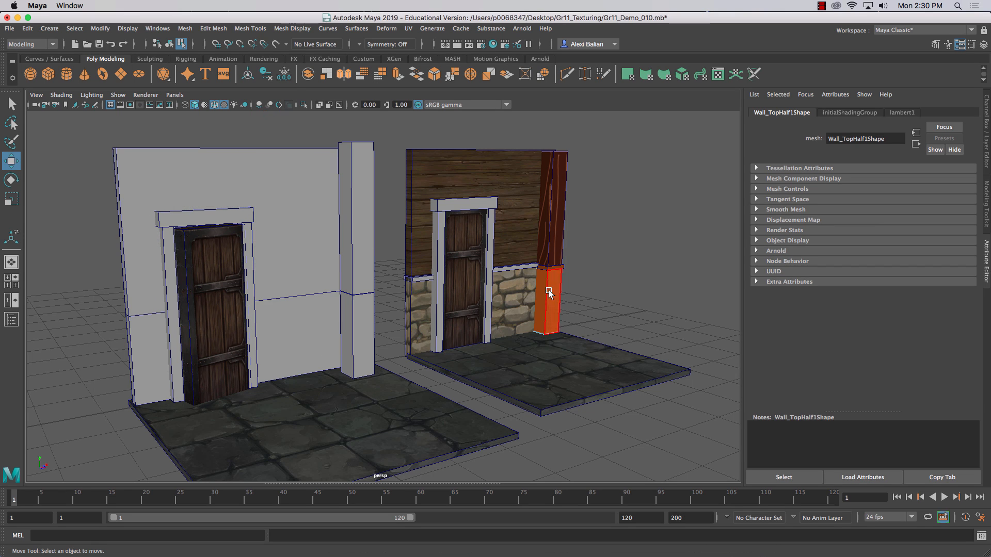
pyautogui.click(323, 263)
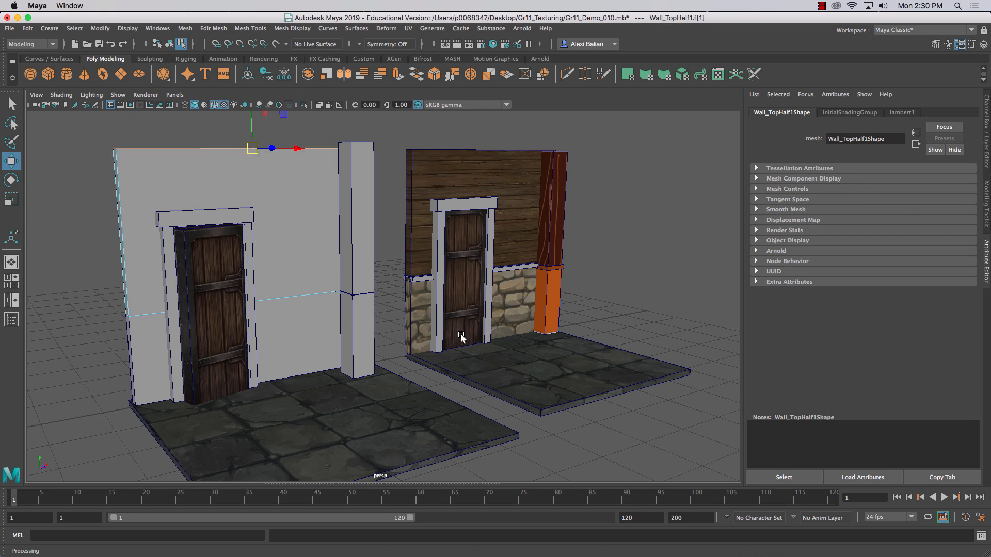
pyautogui.click(424, 303)
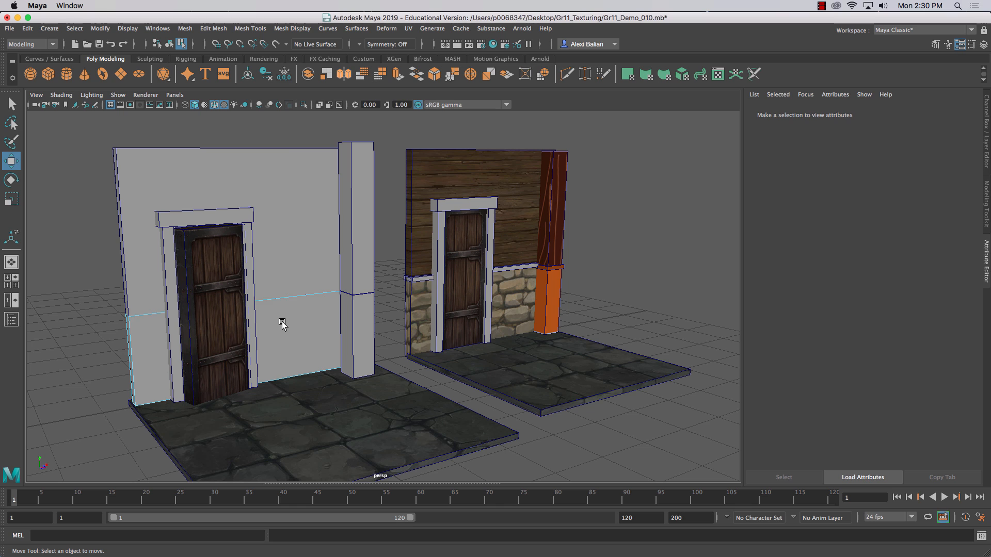
pyautogui.moveTo(283, 324); pyautogui.dragTo(328, 249, button='right')
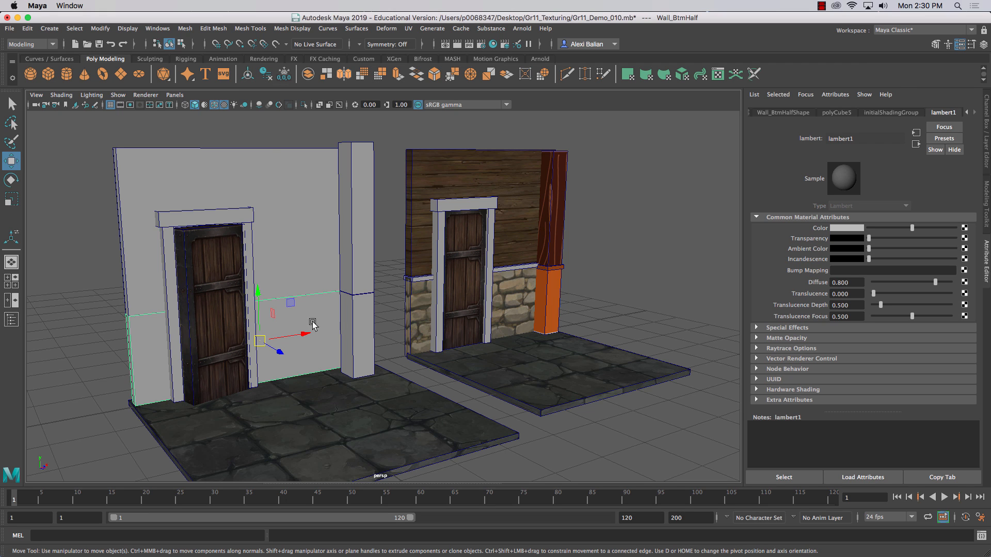
pyautogui.moveTo(313, 324); pyautogui.dragTo(307, 525, button='right')
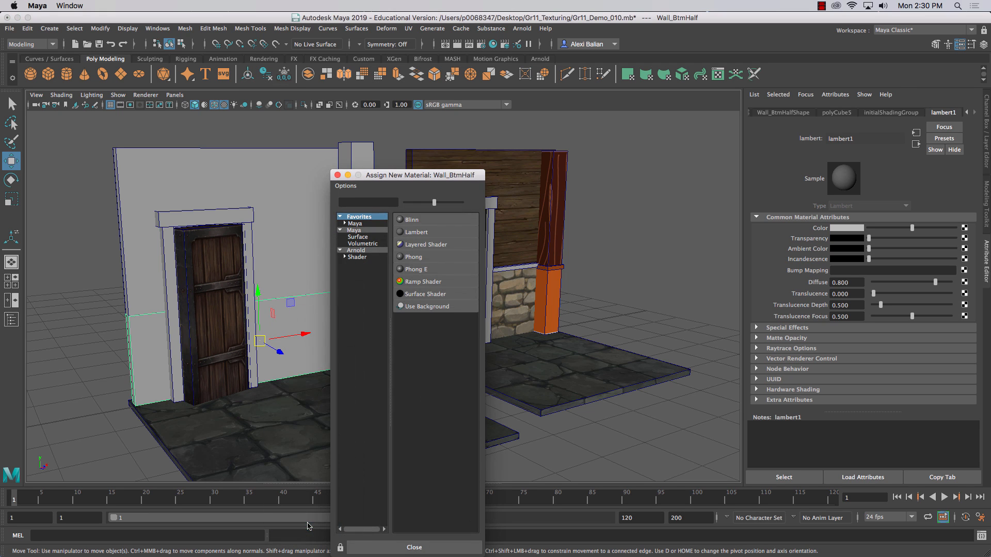
pyautogui.click(418, 232)
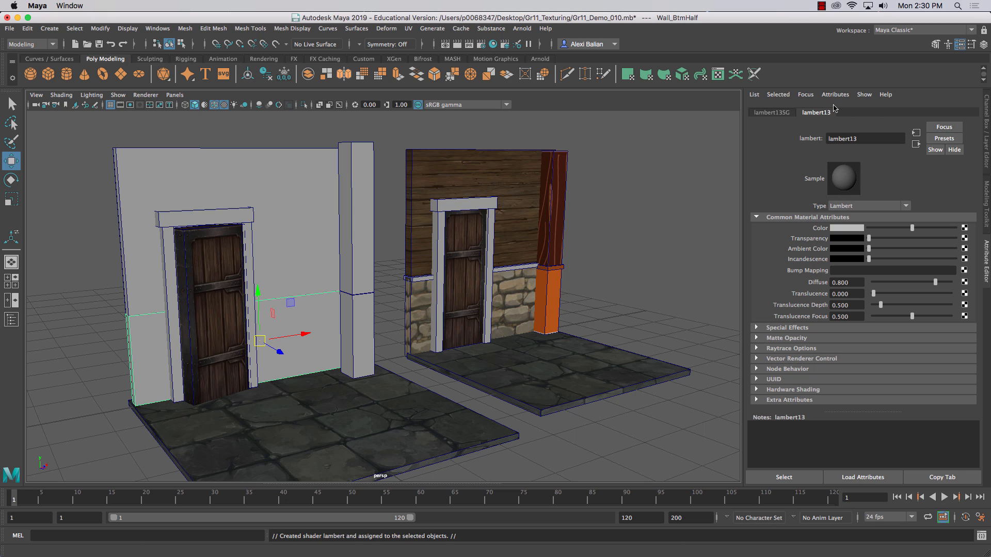
# - Rename the lower wall's new Lambert material as WallBTM_DEMO
pyautogui.doubleClick(867, 138)
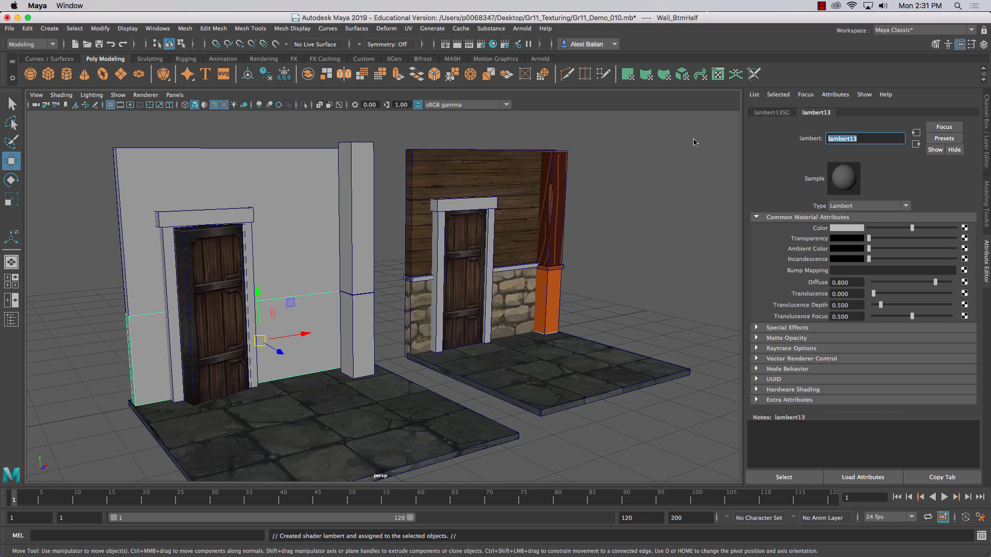
pyautogui.write('WallBTM_DEMO')
pyautogui.press('Return')
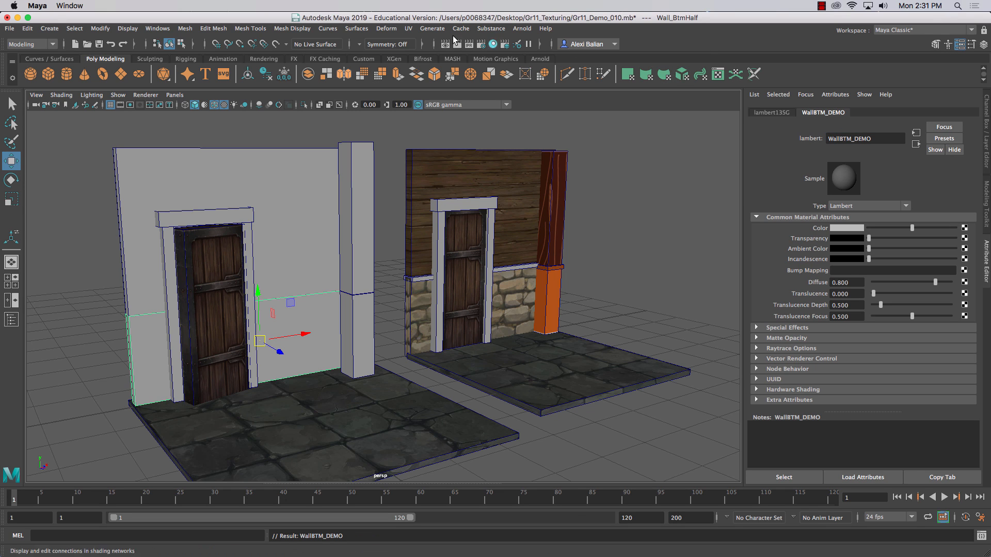
# - Open the UV Editor for the lower wall half and reposition its window to uncover more of the scene
pyautogui.click(410, 29)
pyautogui.click(428, 45)
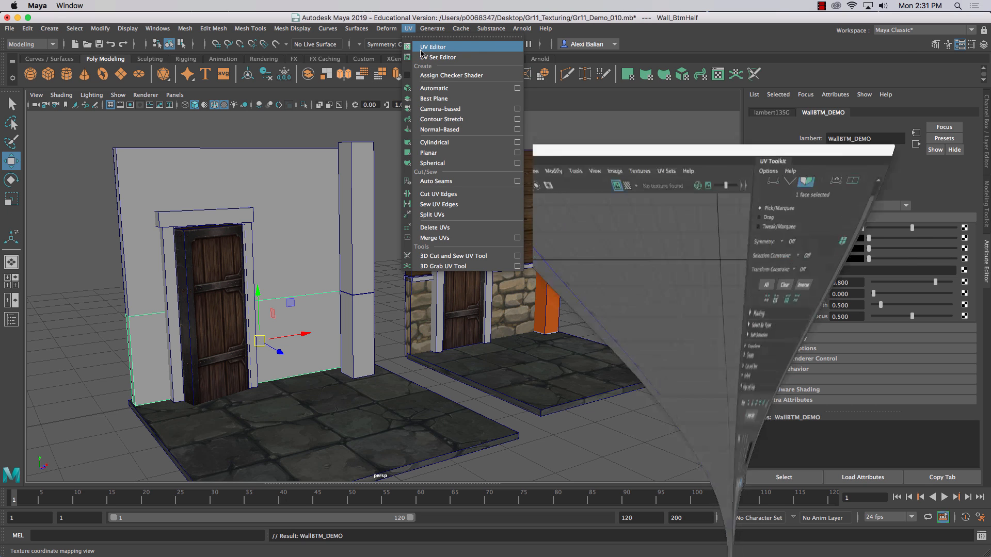
pyautogui.click(145, 351)
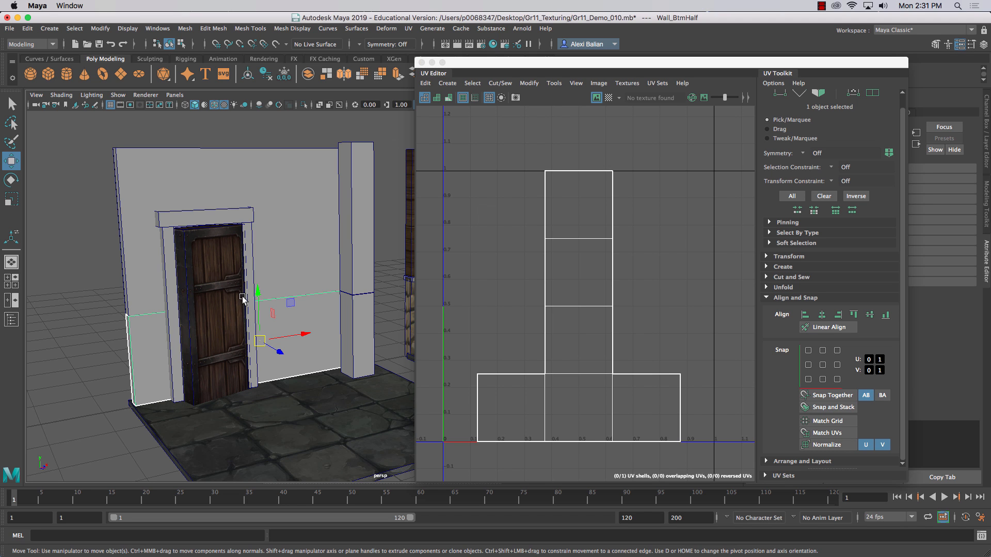
pyautogui.moveTo(539, 62); pyautogui.dragTo(577, 137)
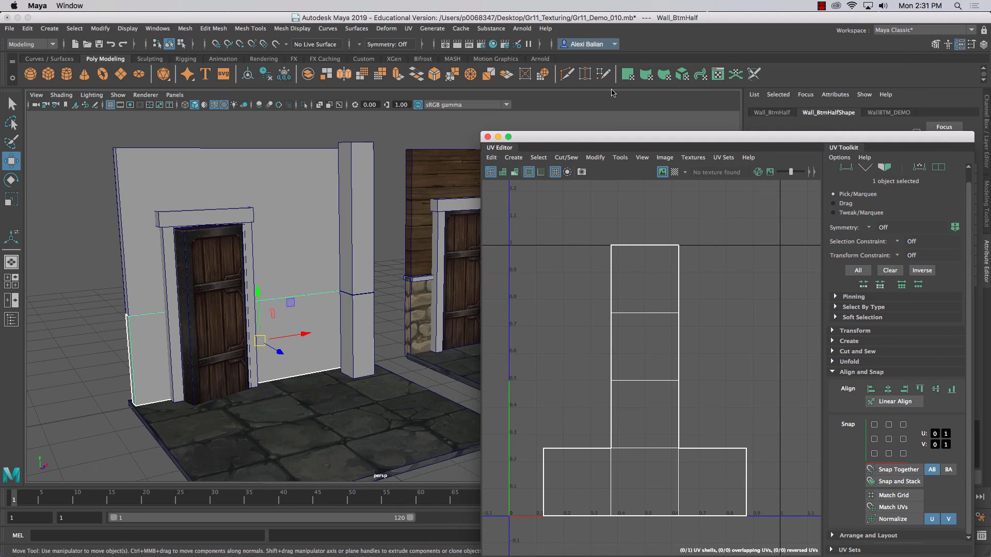
# - Apply an automatic UV projection to the lower wall half and select the front face's UV shell
pyautogui.click(682, 75)
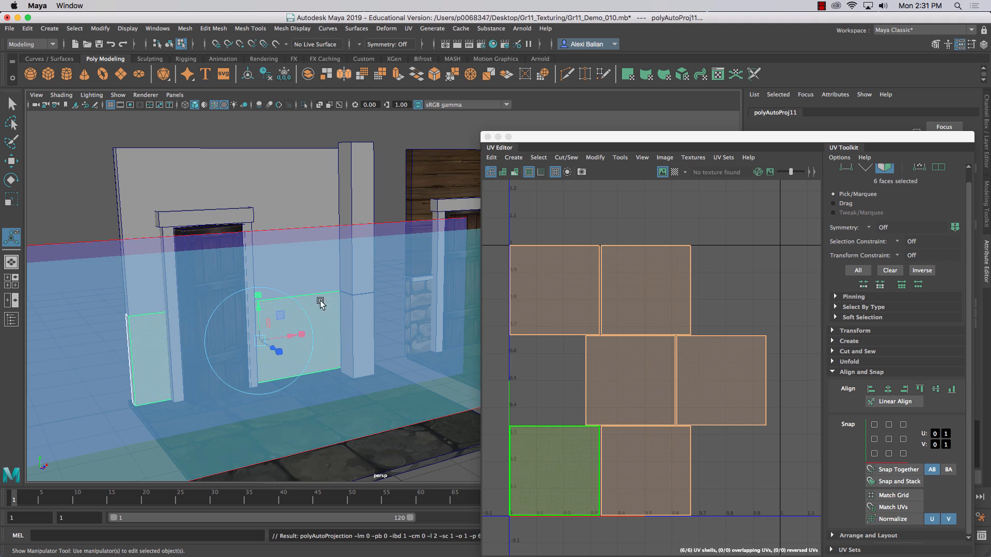
pyautogui.moveTo(334, 308); pyautogui.dragTo(316, 312, button='right')
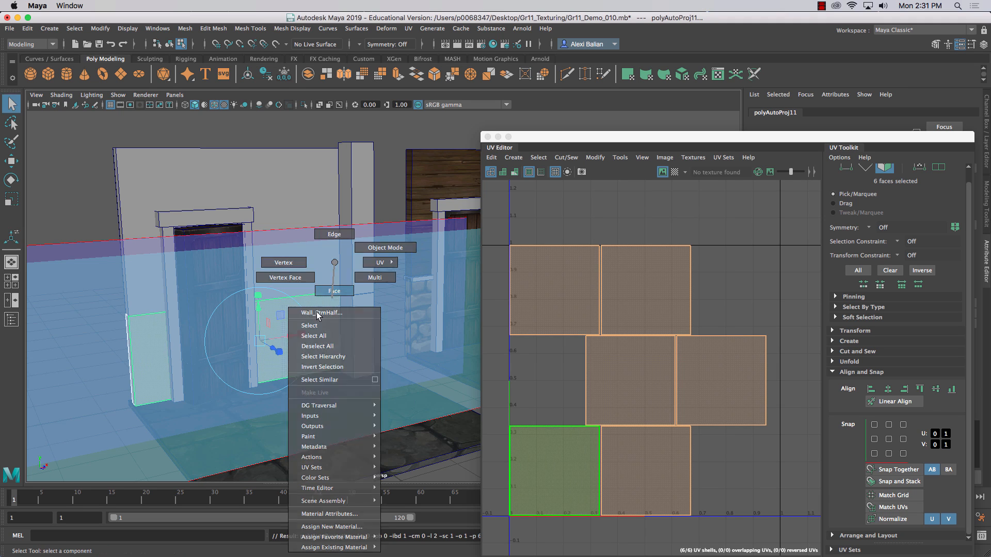
pyautogui.click(314, 313)
pyautogui.click(565, 454)
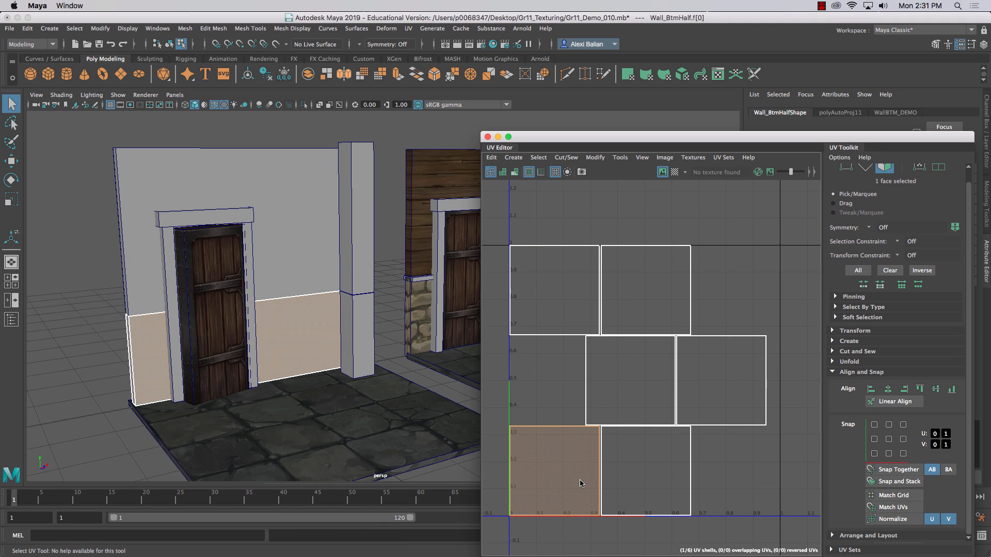
# - Select the five UV shells other than the front face and move them together along U, outside the 0 to 1 tile
pyautogui.click(630, 370)
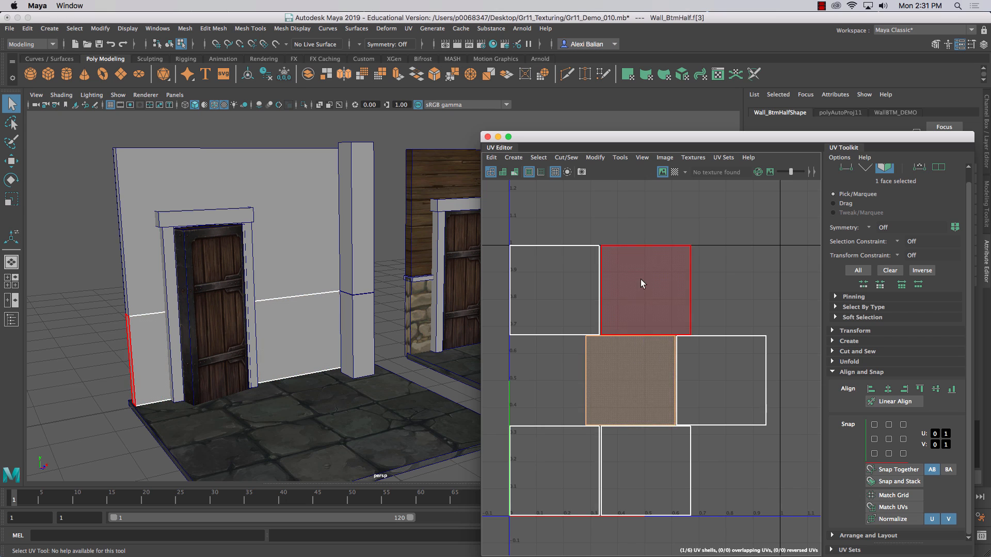
pyautogui.keyDown('shift'); pyautogui.click(641, 281); pyautogui.keyUp('shift')
pyautogui.keyDown('shift'); pyautogui.click(695, 355); pyautogui.keyUp('shift')
pyautogui.keyDown('shift'); pyautogui.click(651, 435); pyautogui.keyUp('shift')
pyautogui.keyDown('shift'); pyautogui.click(574, 296); pyautogui.keyUp('shift')
pyautogui.scroll(-5, 573, 295)
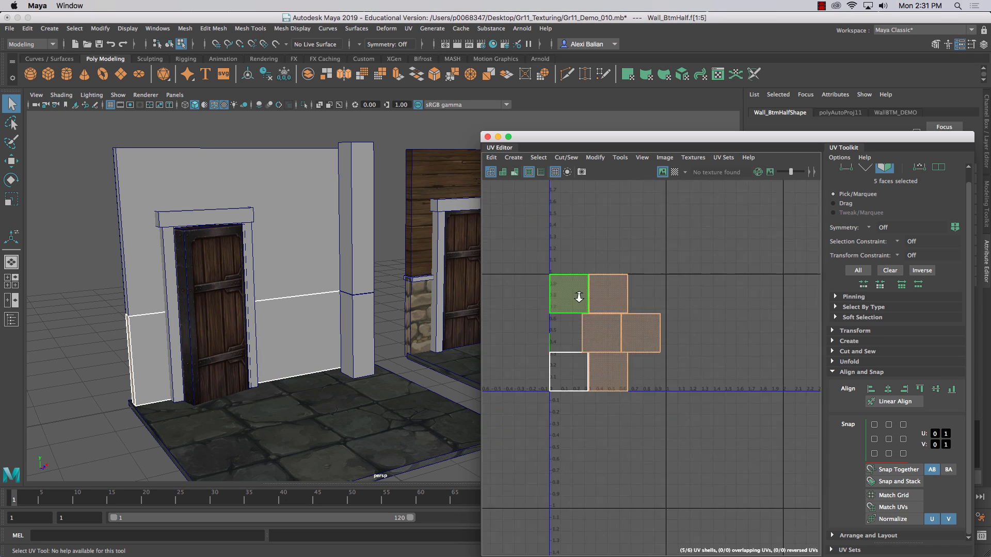
pyautogui.press('w')
pyautogui.moveTo(659, 323); pyautogui.dragTo(754, 324)
# - Move the front face's shell toward the middle of the tile and raise its top edge to about V 0.4
pyautogui.click(572, 351)
pyautogui.moveTo(605, 359); pyautogui.dragTo(630, 359)
pyautogui.scroll(2, 626, 349)
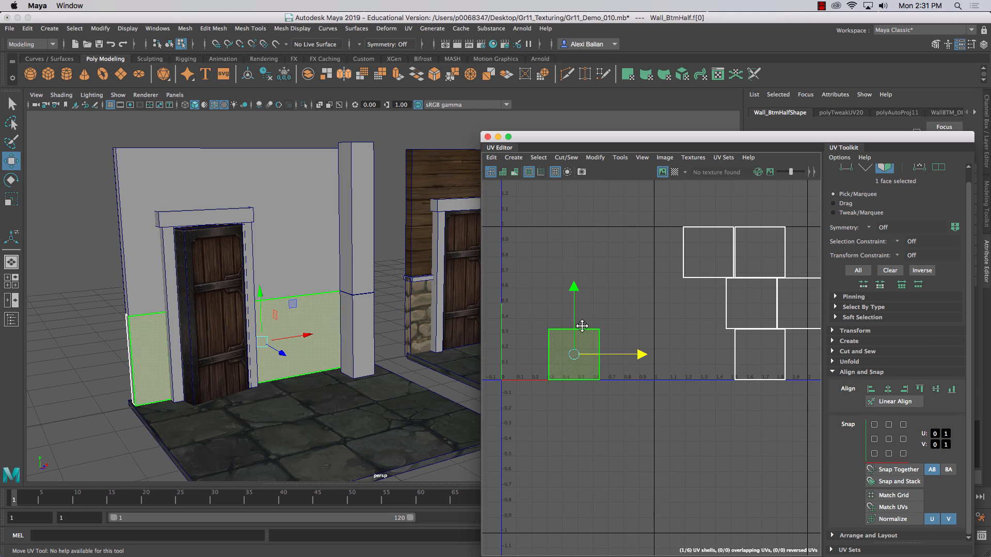
pyautogui.scroll(3, 607, 299)
pyautogui.moveTo(607, 292); pyautogui.dragTo(560, 282, button='right')
pyautogui.moveTo(548, 268); pyautogui.dragTo(670, 301)
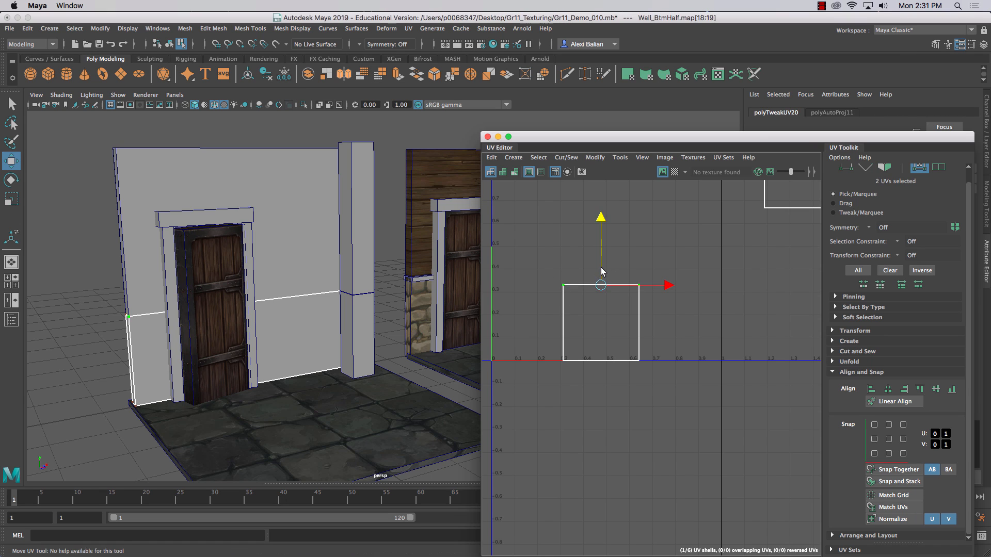
pyautogui.moveTo(636, 279); pyautogui.dragTo(636, 263, button='middle')
# - Stretch the front shell horizontally by moving its right edge to U 1 and its left edge to U 0
pyautogui.moveTo(626, 251); pyautogui.dragTo(701, 442)
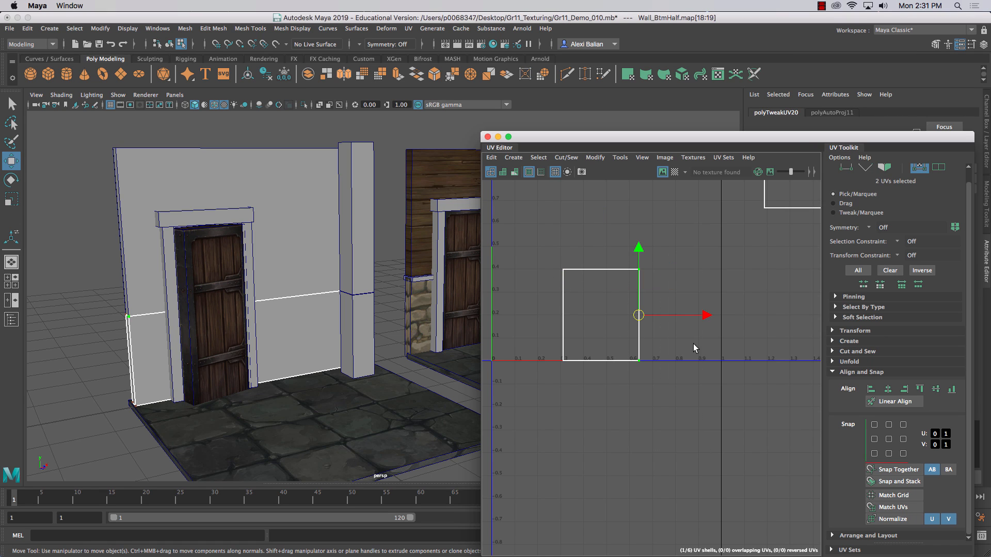
pyautogui.moveTo(673, 315); pyautogui.dragTo(755, 315)
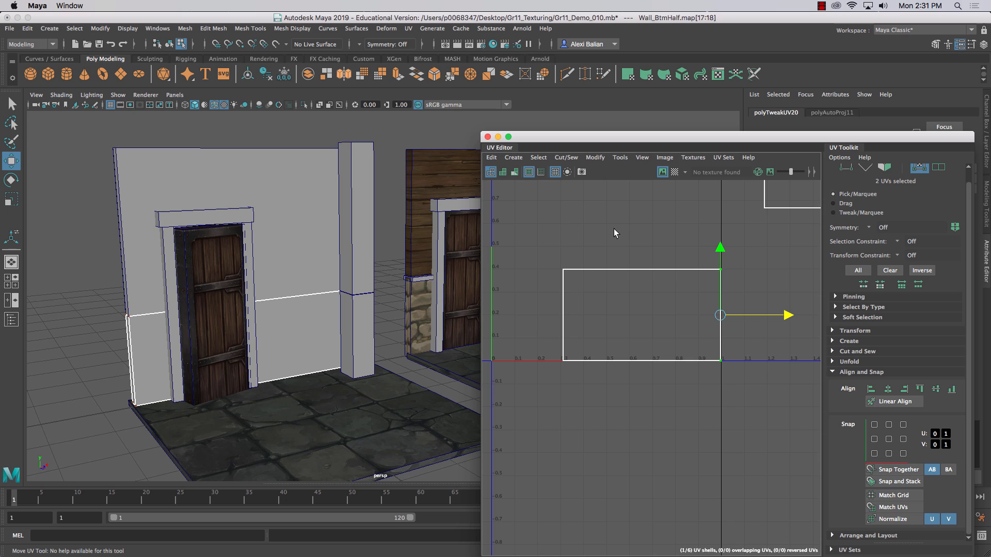
pyautogui.moveTo(614, 228); pyautogui.dragTo(547, 424)
pyautogui.moveTo(625, 313); pyautogui.dragTo(556, 318)
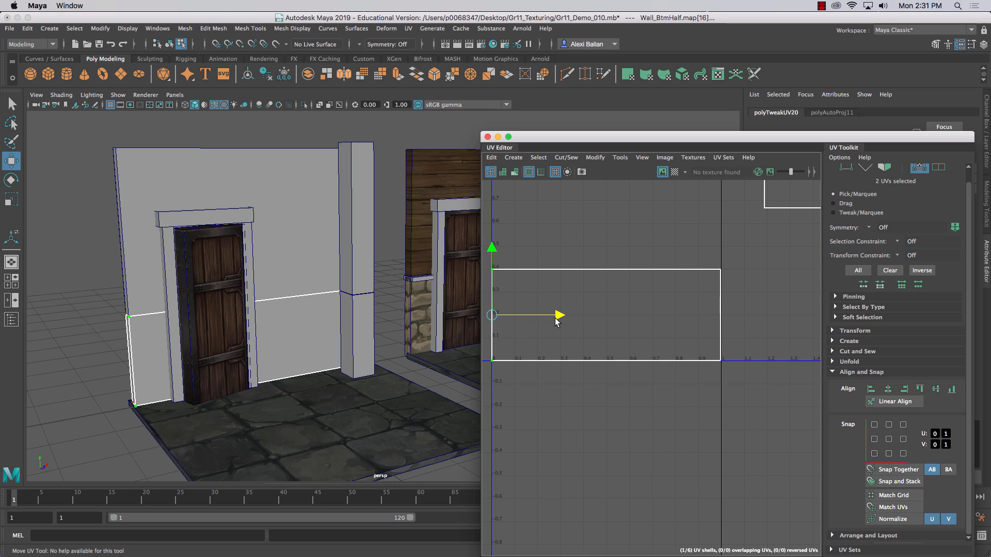
pyautogui.moveTo(624, 309); pyautogui.dragTo(652, 306, button='right')
pyautogui.click(629, 305)
pyautogui.scroll(-6, 630, 306)
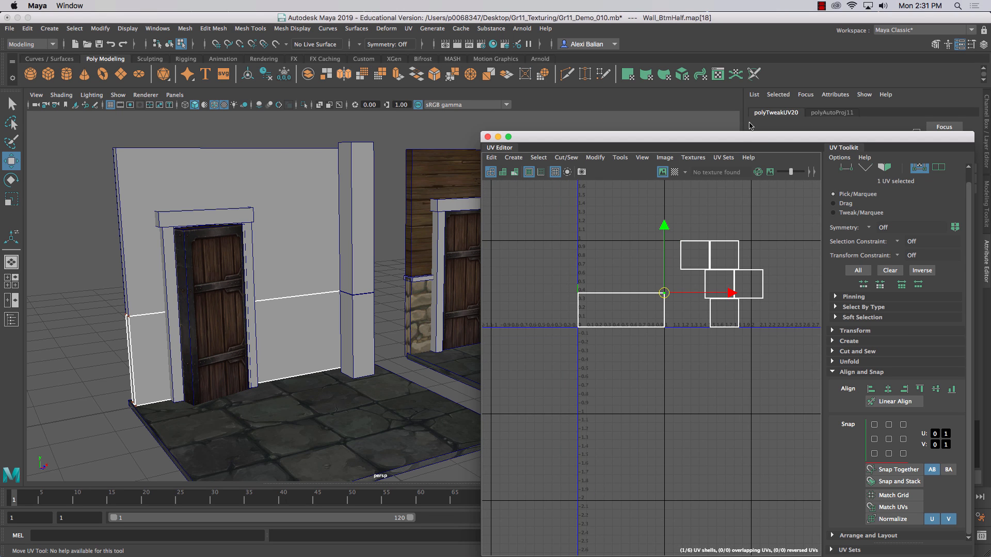
# - Move the UV Editor clear of the scene, reselect the lower wall half as an object and show the WallBTM_DEMO material's attributes
pyautogui.moveTo(749, 137); pyautogui.dragTo(436, 458)
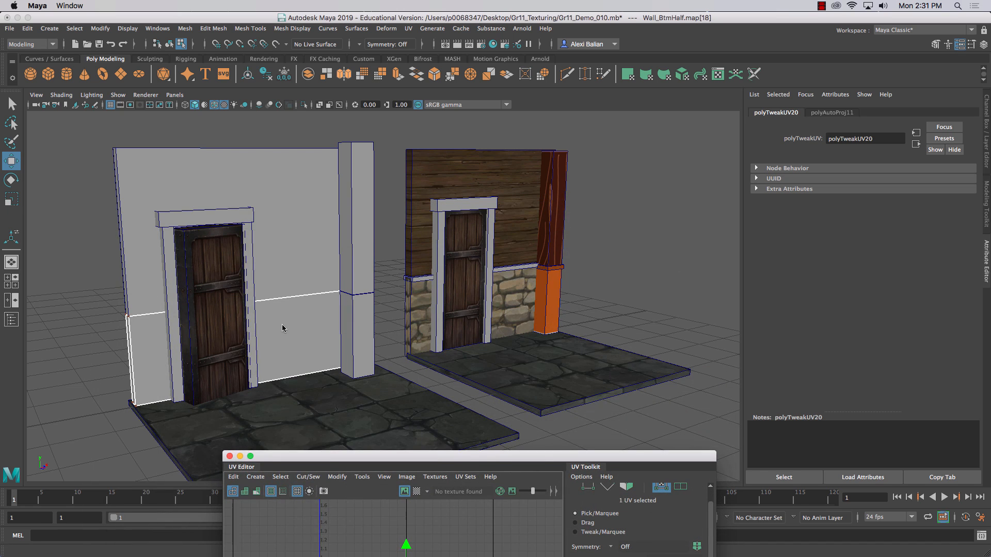
pyautogui.moveTo(282, 266); pyautogui.dragTo(332, 247, button='right')
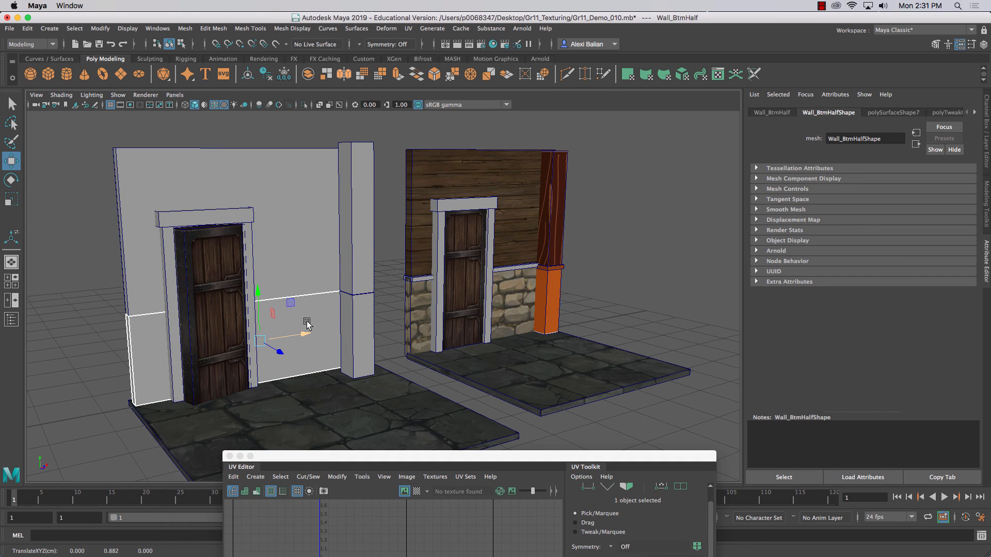
pyautogui.click(976, 111)
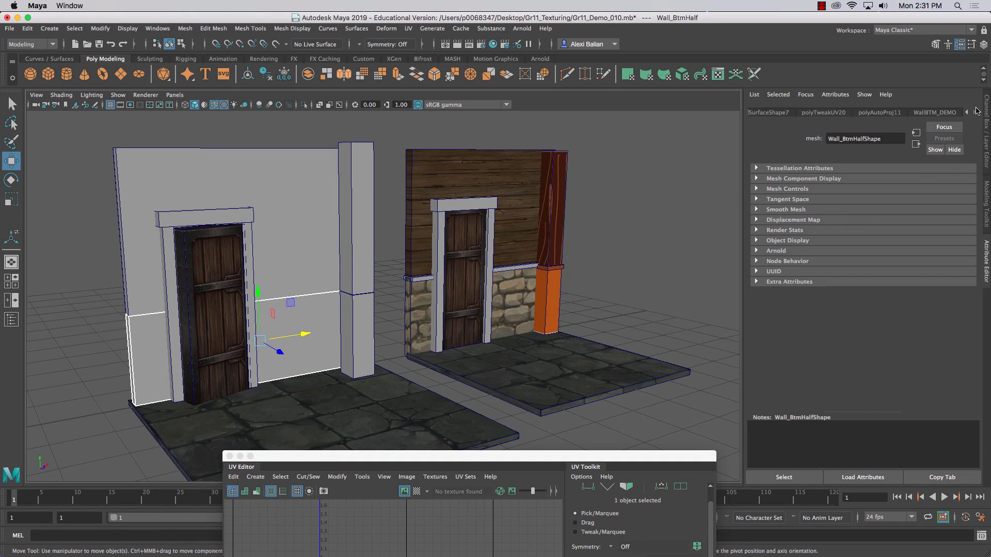
pyautogui.click(924, 113)
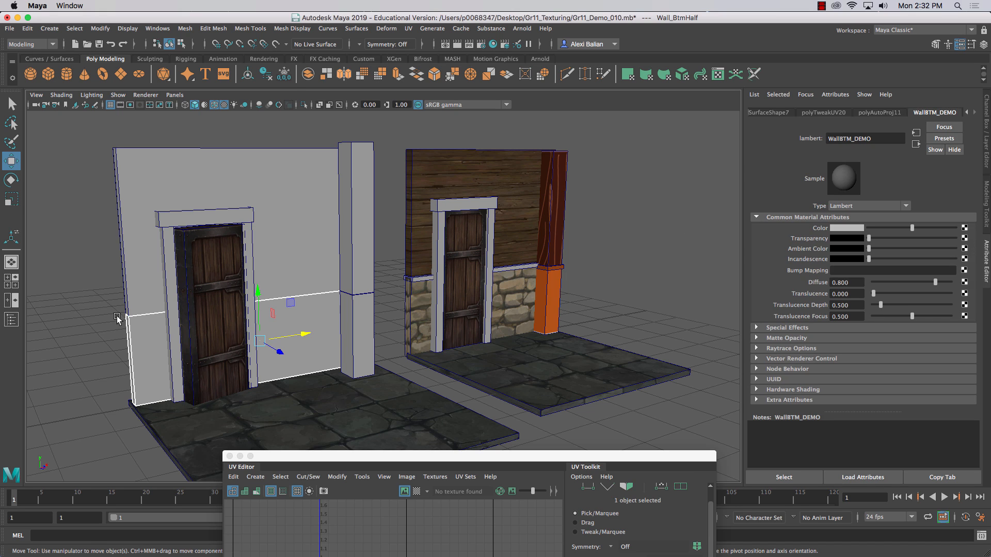
pyautogui.click(132, 327)
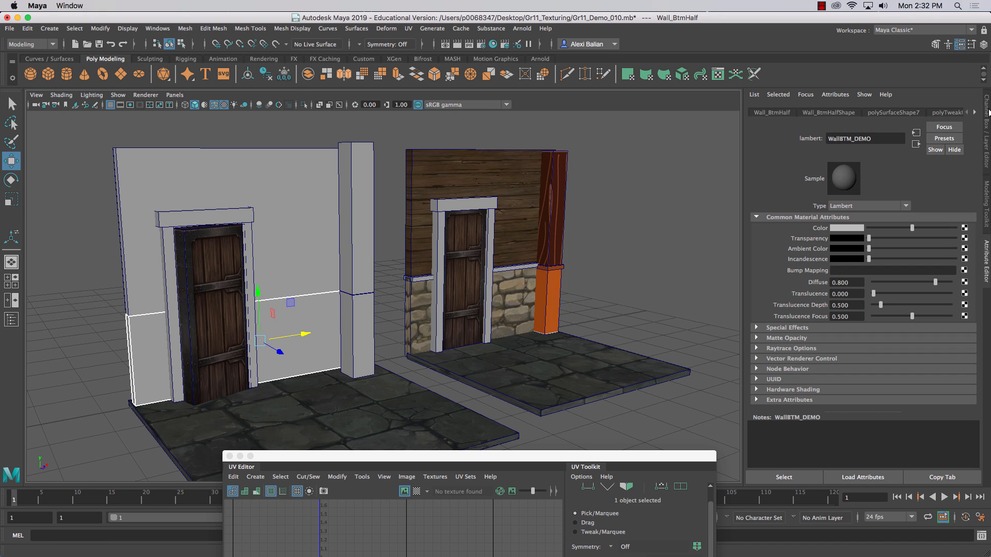
pyautogui.click(974, 112)
pyautogui.click(974, 112)
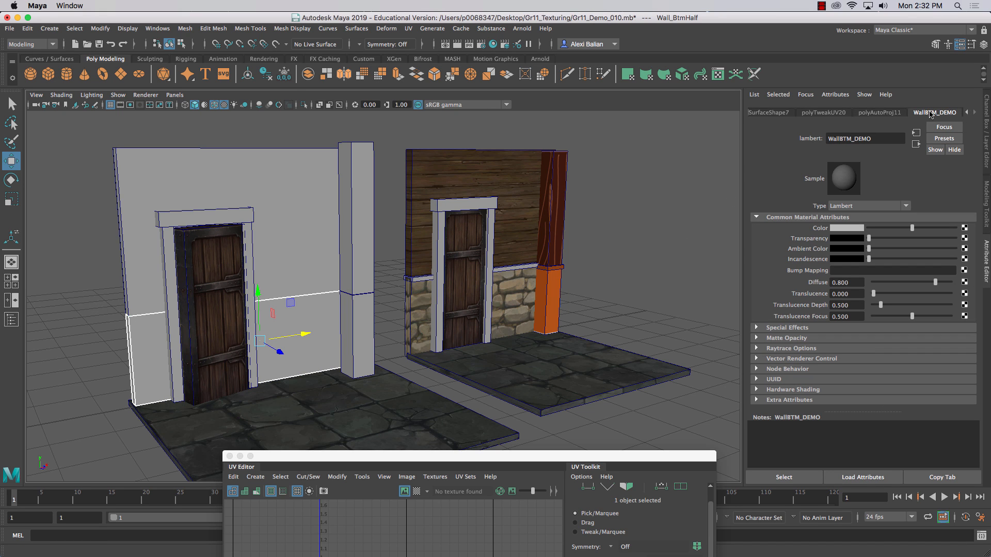
# - Map a File texture to the WallBTM_DEMO material's Color and load ulrick-wery-tileableset-brickwall.jpg from the InteriorTextures folder
pyautogui.click(964, 228)
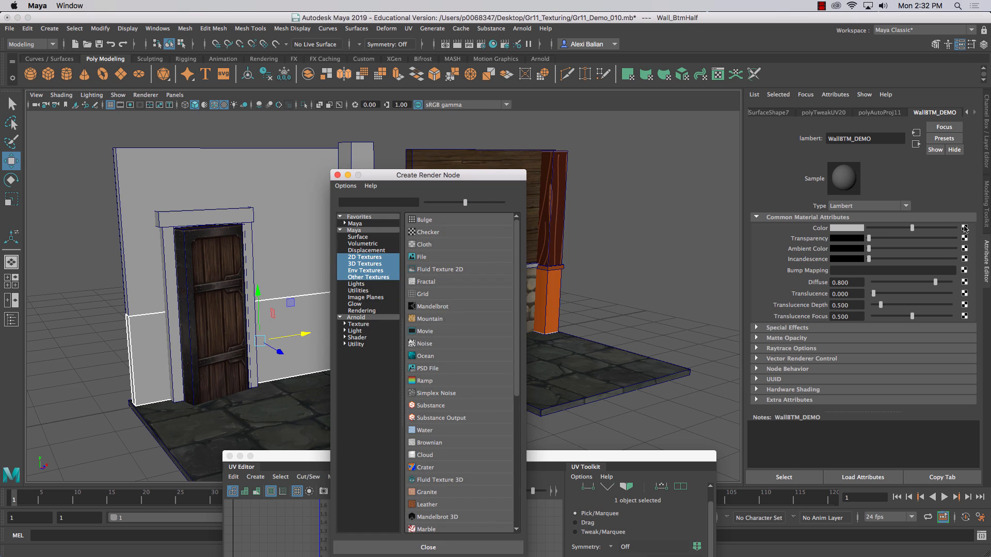
pyautogui.click(413, 246)
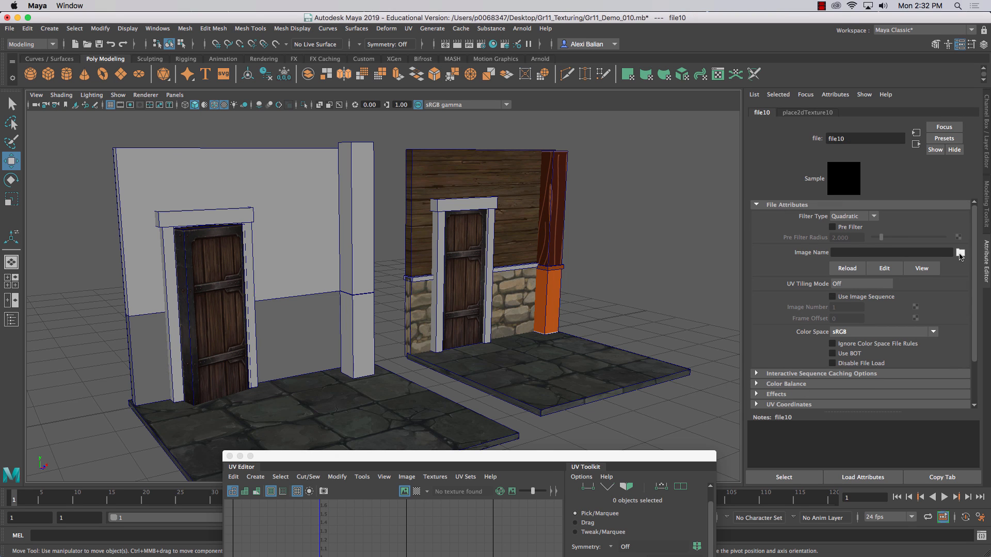
pyautogui.click(960, 253)
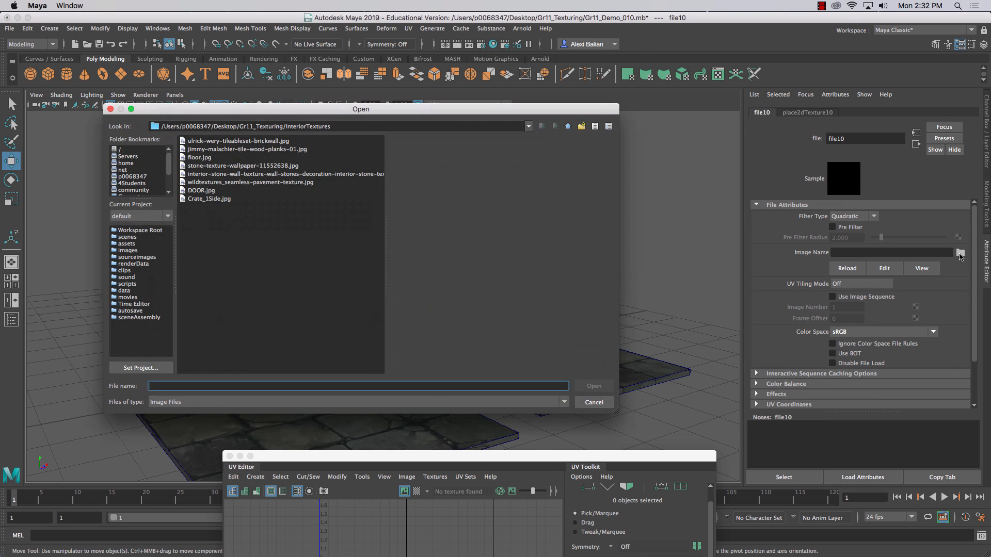
pyautogui.click(217, 142)
pyautogui.click(216, 141)
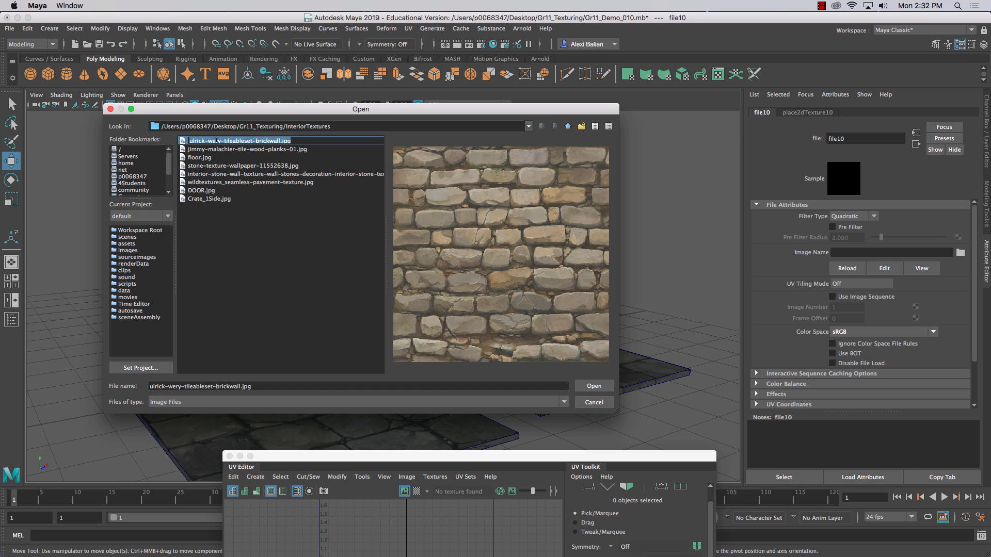
pyautogui.click(592, 385)
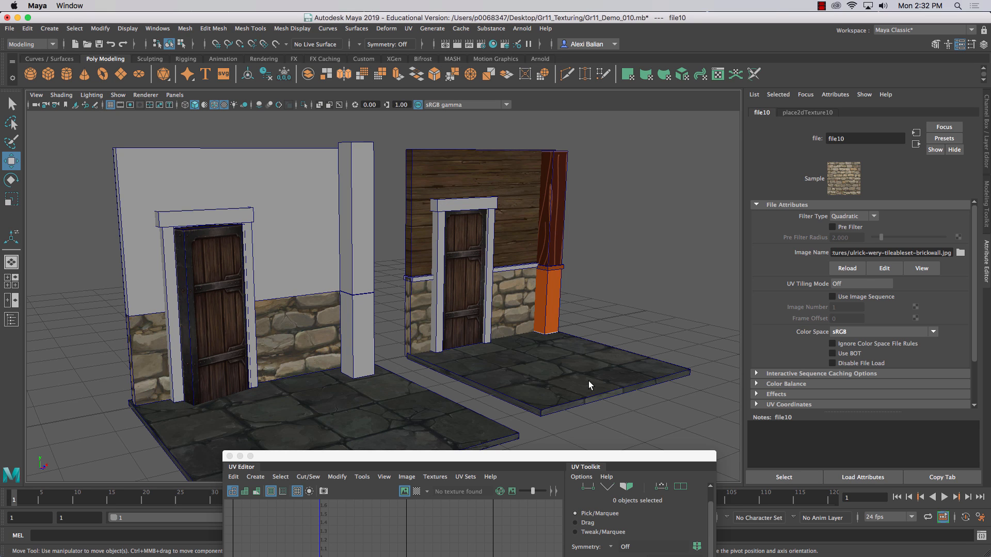
# - Bring the UV Editor back beside the wall and show the lower wall half's UVs over its brick texture
pyautogui.keyDown('alt'); pyautogui.moveTo(307, 365); pyautogui.dragTo(340, 411); pyautogui.keyUp('alt')
pyautogui.moveTo(352, 463); pyautogui.dragTo(585, 62)
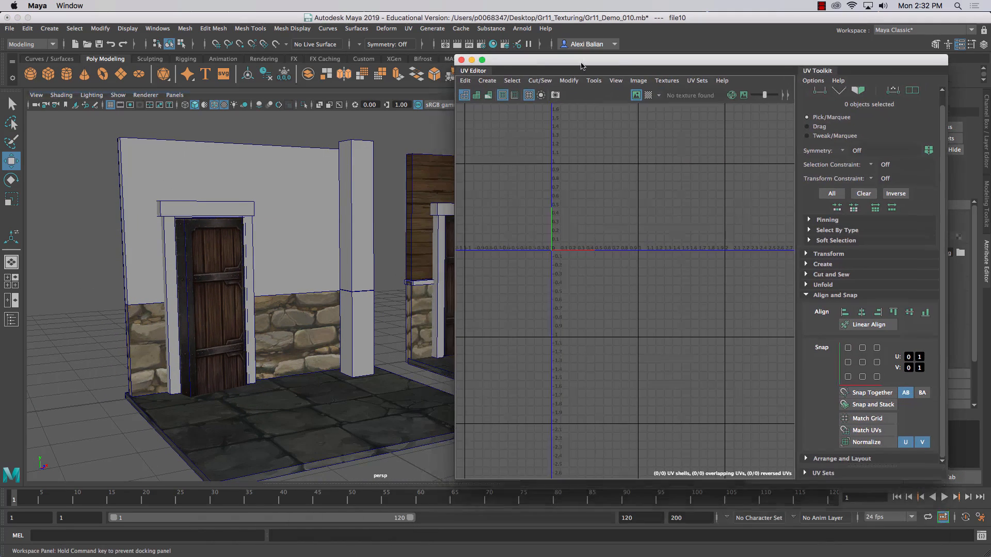
pyautogui.click(146, 333)
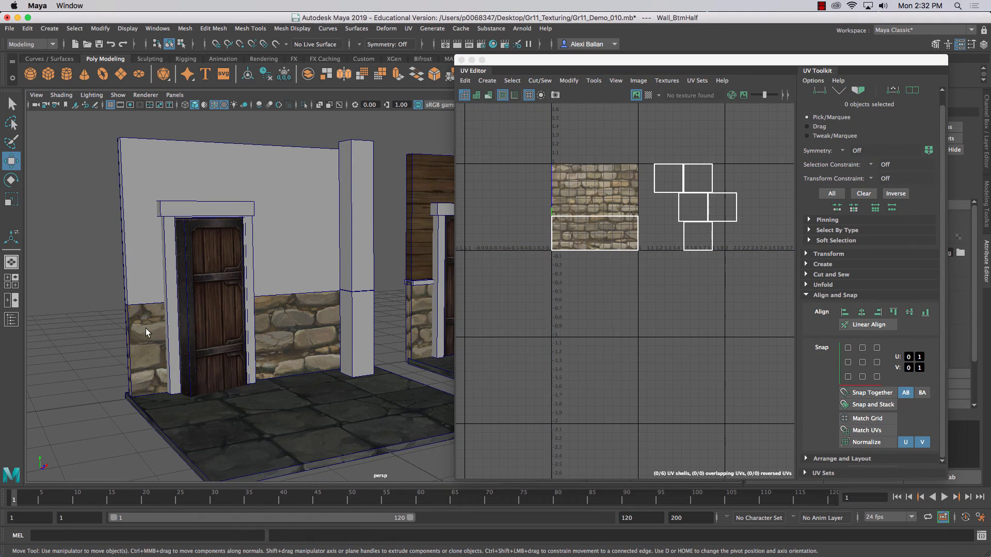
pyautogui.click(636, 95)
pyautogui.scroll(5, 624, 182)
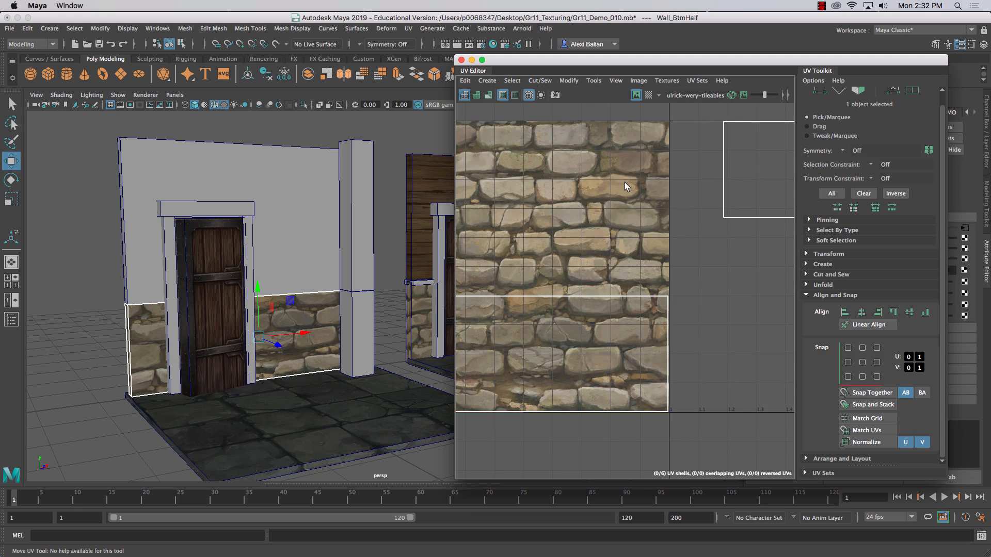
pyautogui.keyDown('alt'); pyautogui.moveTo(571, 224); pyautogui.dragTo(674, 244, button='middle'); pyautogui.keyUp('alt')
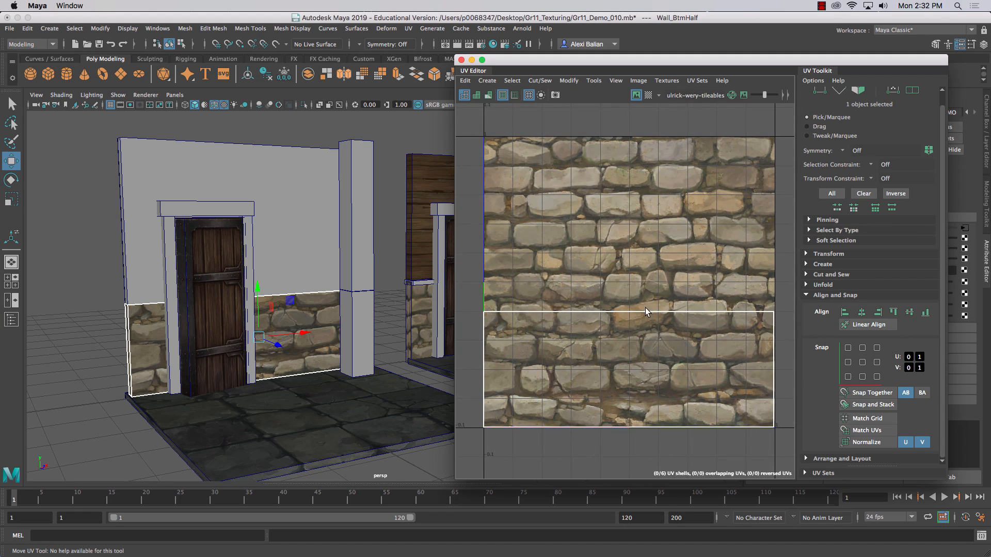
# - Raise the front shell's two top UVs to about V 0.53 to reduce the stones' vertical stretching
pyautogui.moveTo(645, 311); pyautogui.dragTo(680, 311, button='right')
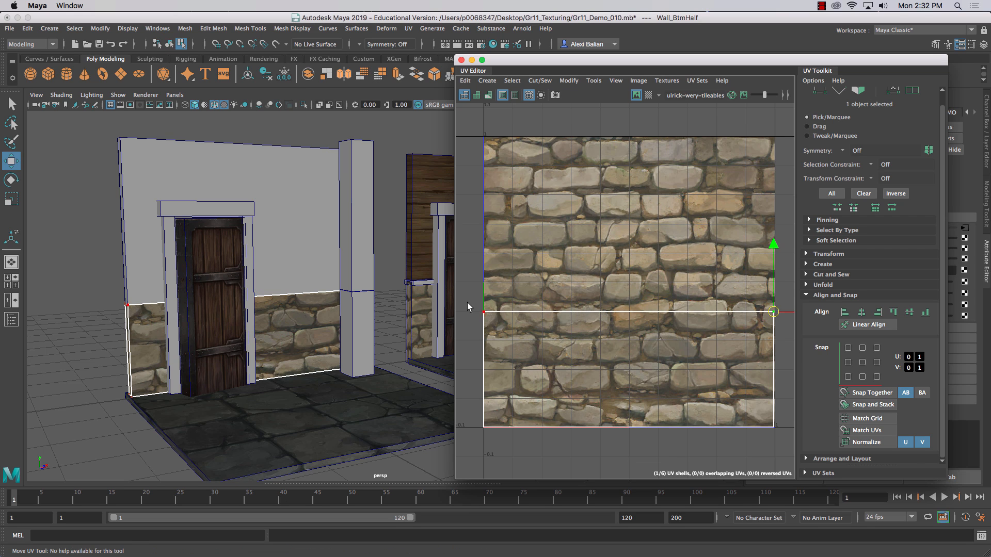
pyautogui.moveTo(469, 307); pyautogui.dragTo(790, 327)
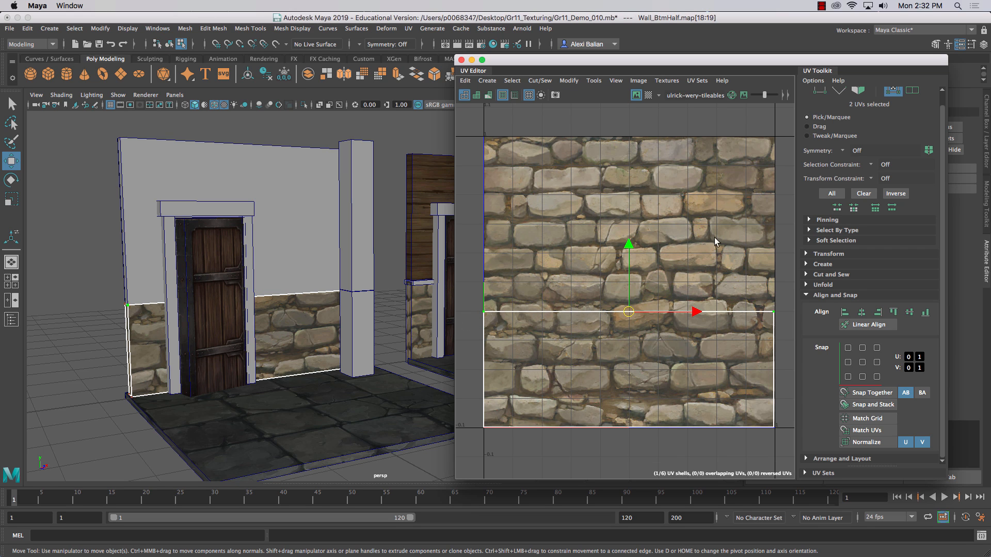
pyautogui.moveTo(628, 265); pyautogui.dragTo(625, 229)
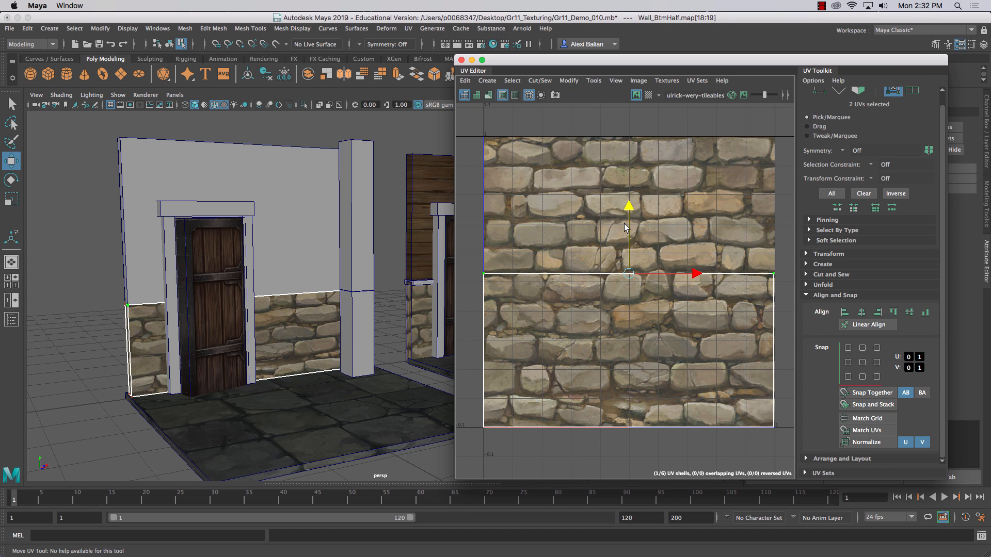
# - Try extending the front shell's bottom edge below the texture tile, and return it to about V 0
pyautogui.moveTo(469, 448); pyautogui.dragTo(789, 399)
pyautogui.moveTo(626, 402); pyautogui.dragTo(613, 428)
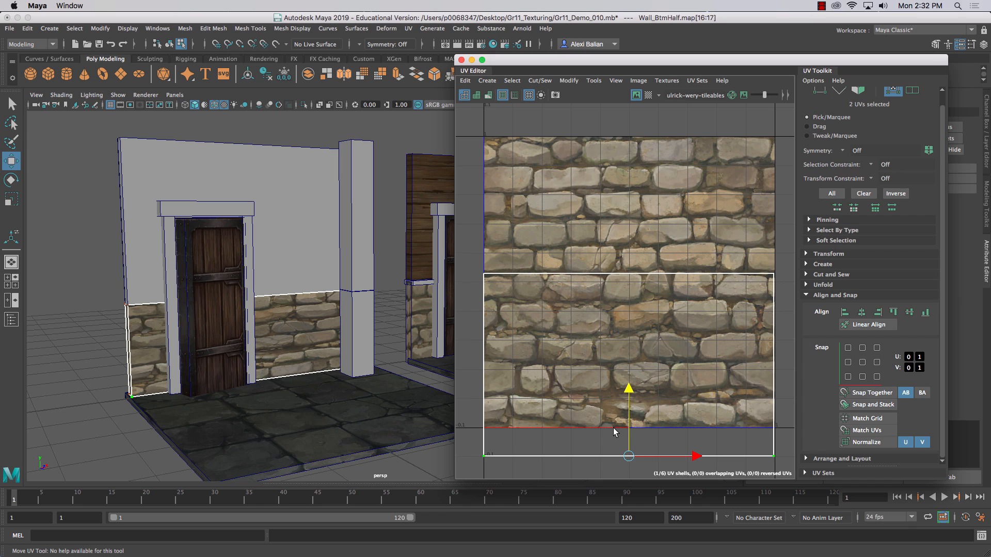
pyautogui.moveTo(613, 429); pyautogui.dragTo(612, 401)
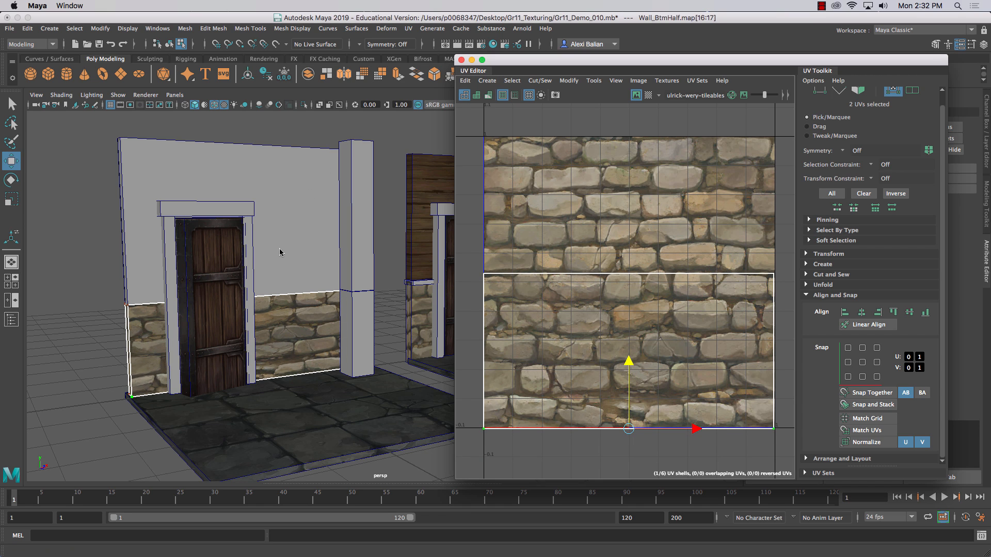
# - Return the lower wall half to object mode and compare its stone texture with the finished reference wall
pyautogui.moveTo(283, 261); pyautogui.dragTo(343, 249, button='right')
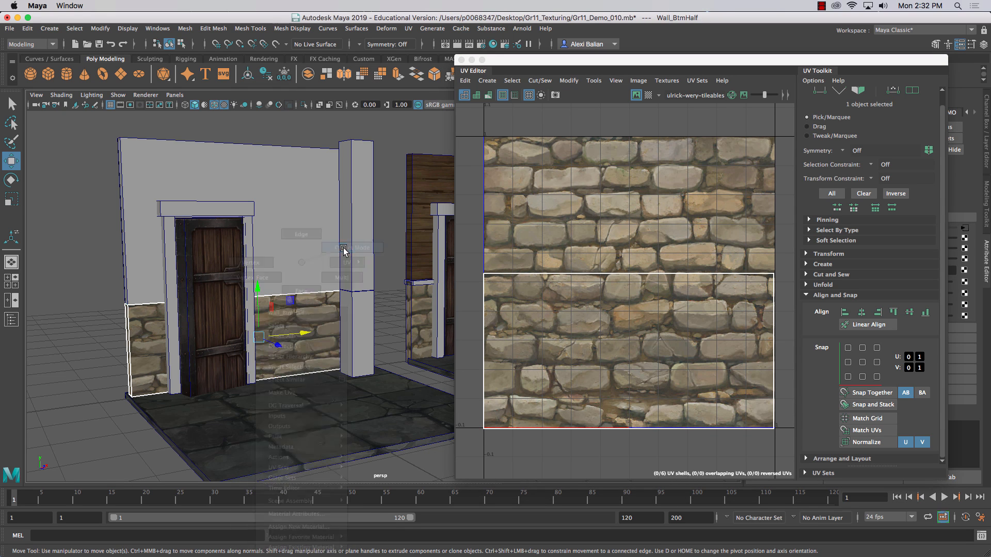
pyautogui.moveTo(517, 60); pyautogui.dragTo(583, 61)
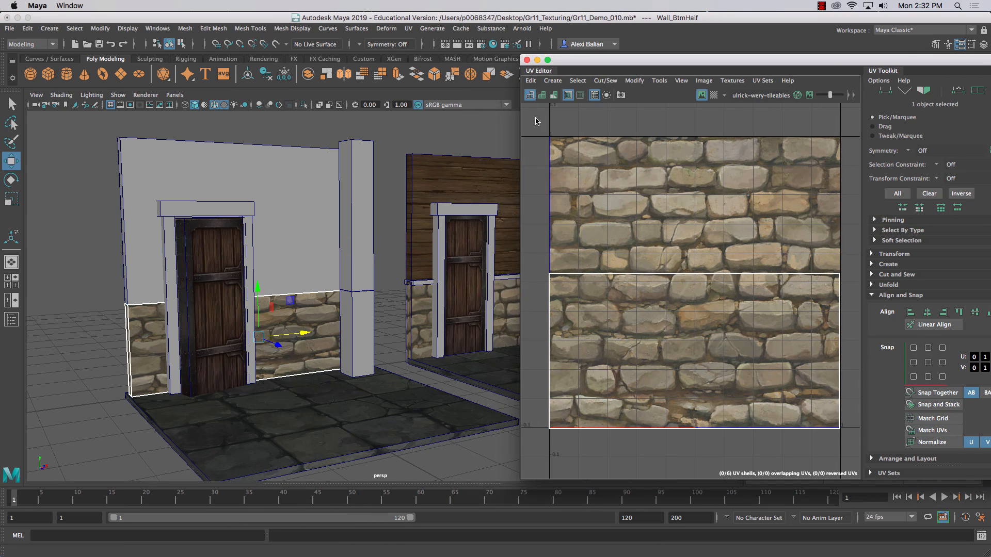
pyautogui.keyDown('alt'); pyautogui.moveTo(460, 212); pyautogui.dragTo(391, 197, button='middle'); pyautogui.keyUp('alt')
pyautogui.keyDown('alt'); pyautogui.moveTo(391, 212); pyautogui.dragTo(393, 222); pyautogui.keyUp('alt')
pyautogui.keyDown('alt'); pyautogui.moveTo(381, 255); pyautogui.dragTo(388, 248, button='middle'); pyautogui.keyUp('alt')
pyautogui.keyDown('alt'); pyautogui.moveTo(389, 248); pyautogui.dragTo(392, 243); pyautogui.keyUp('alt')
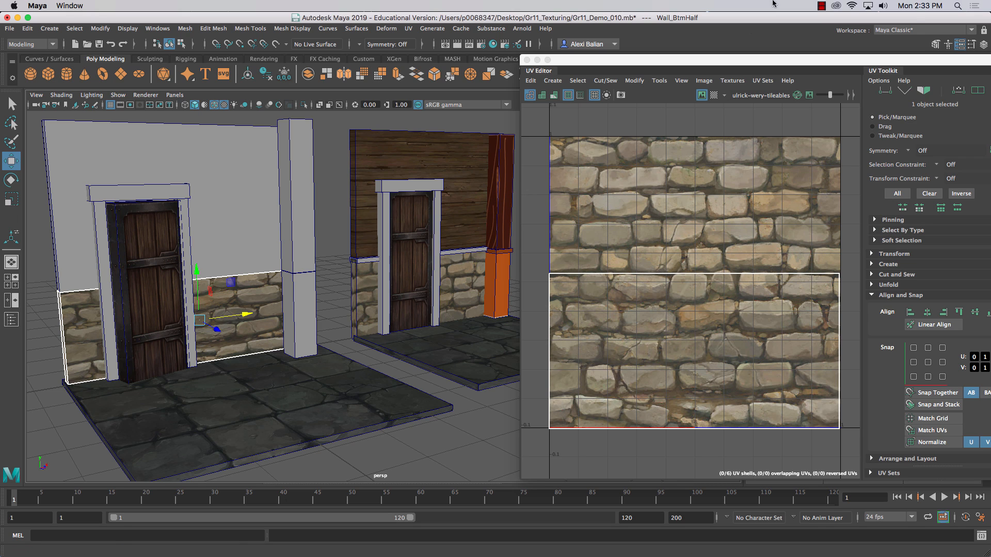
pyautogui.click(820, 6)
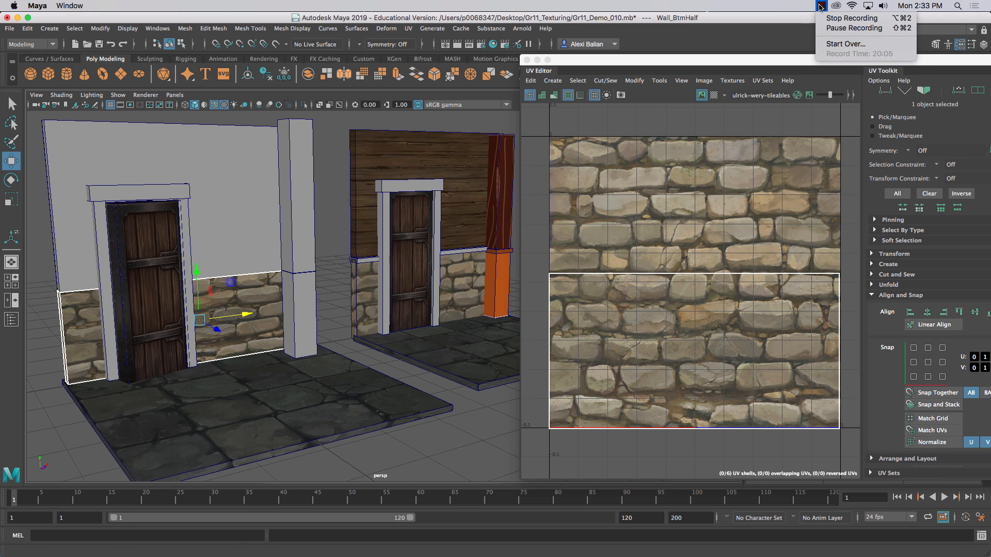